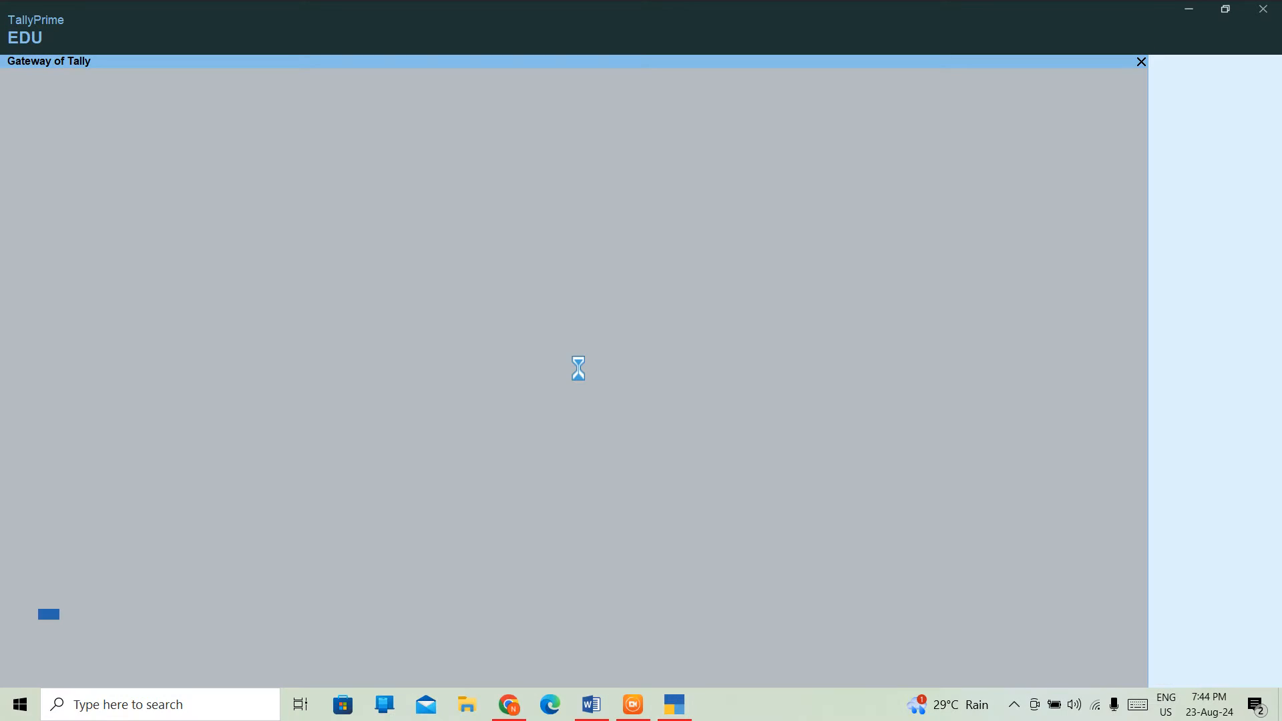
- Dismiss the licence notice and open the Balaji Publications company
key(Return)
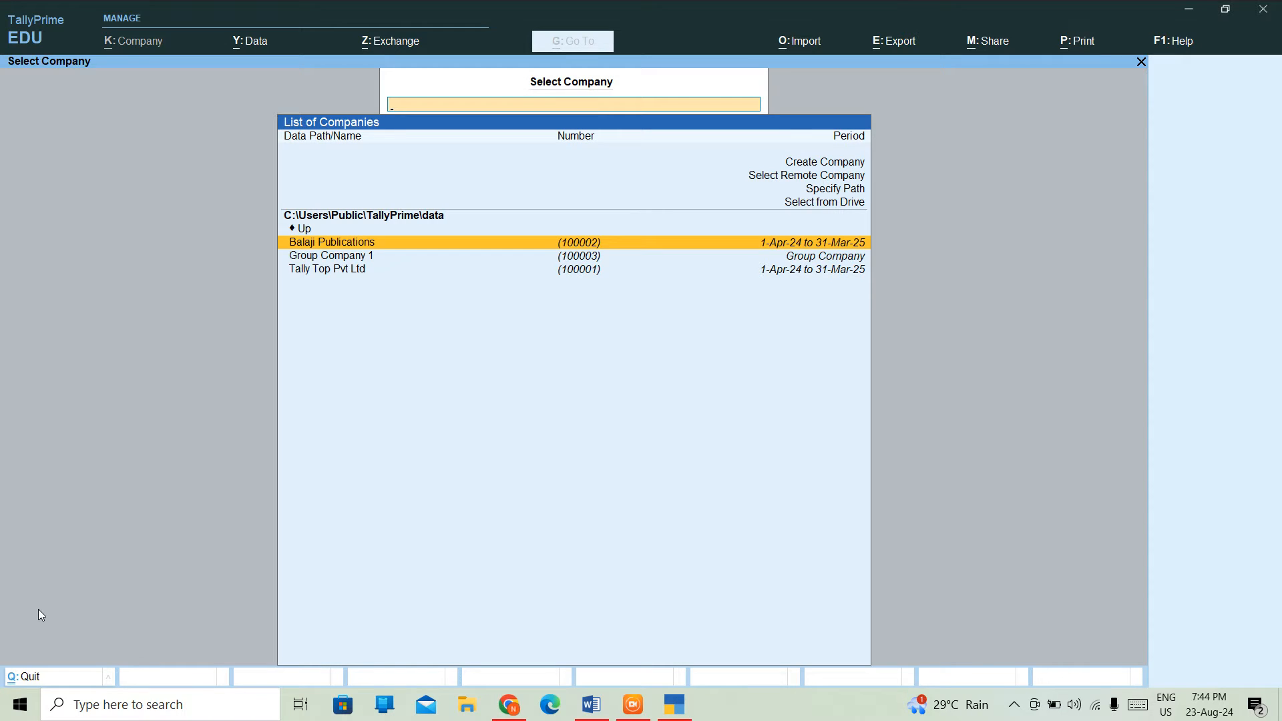
key(Return)
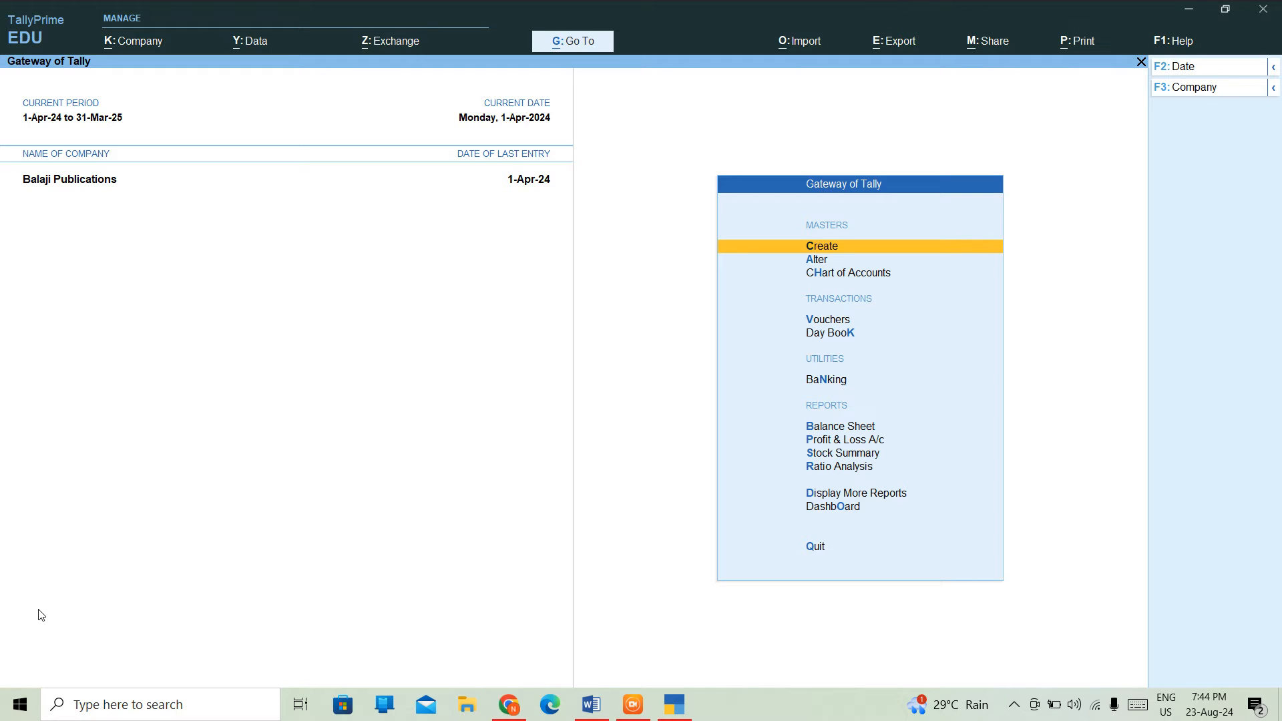
- Start a new voucher in Double Entry mode and switch it to a Purchase voucher, No. 2
key(Down)
key(Down)
key(Down)
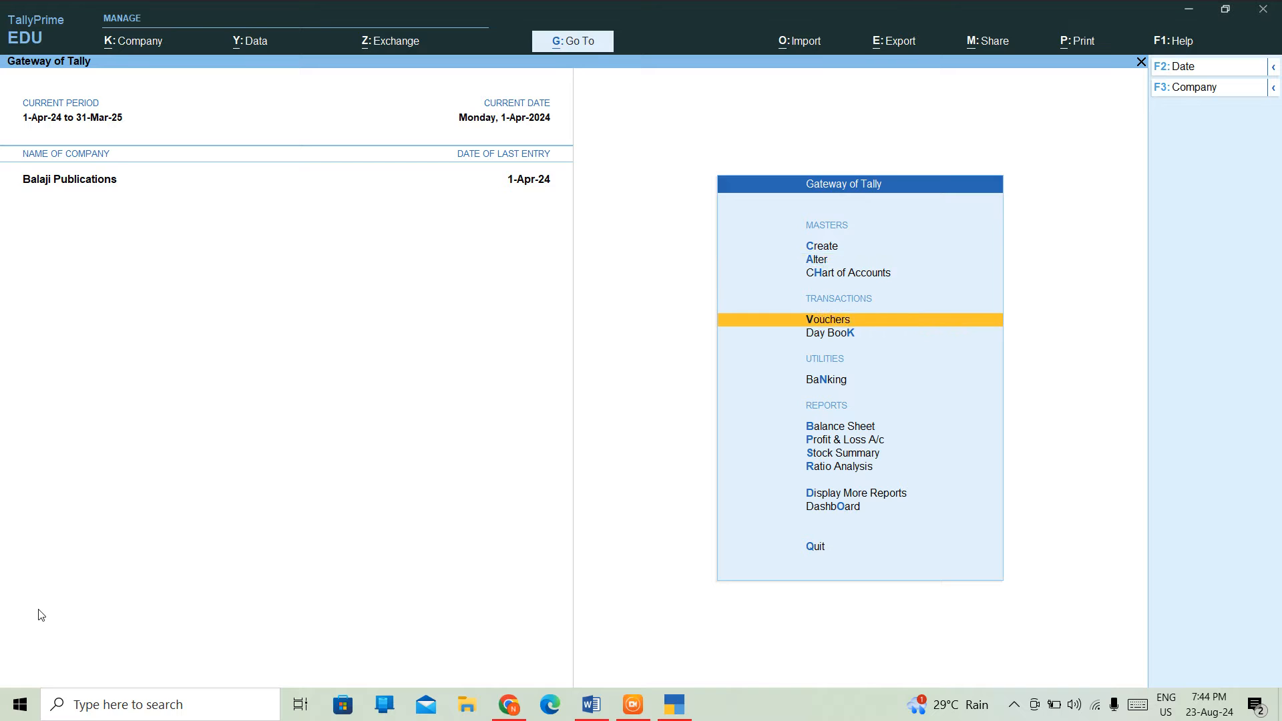
key(Return)
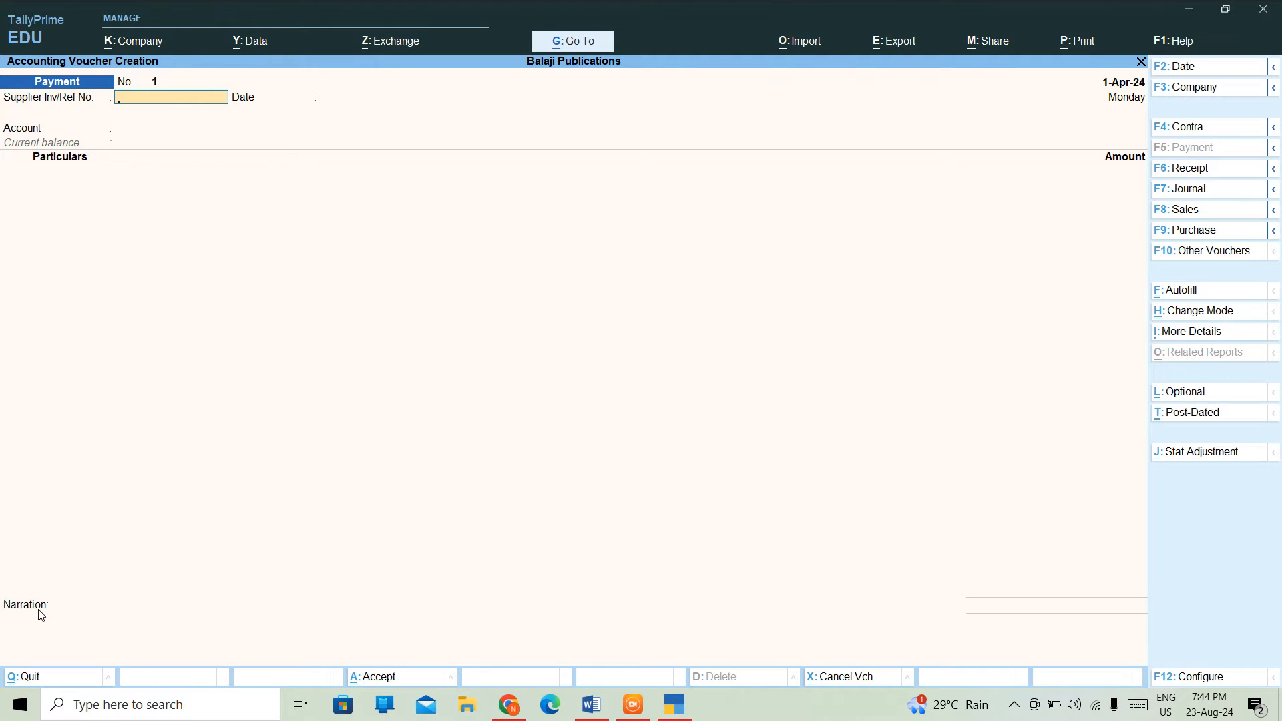
key(ctrl+h)
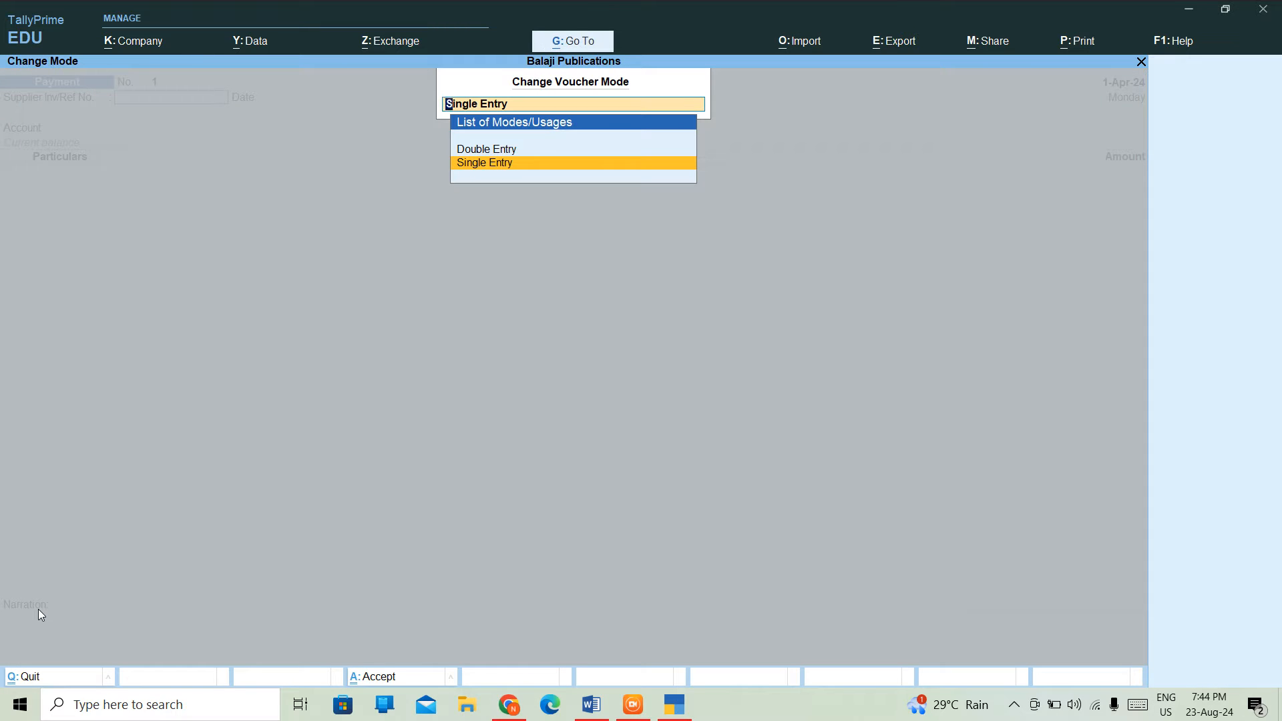
key(Up)
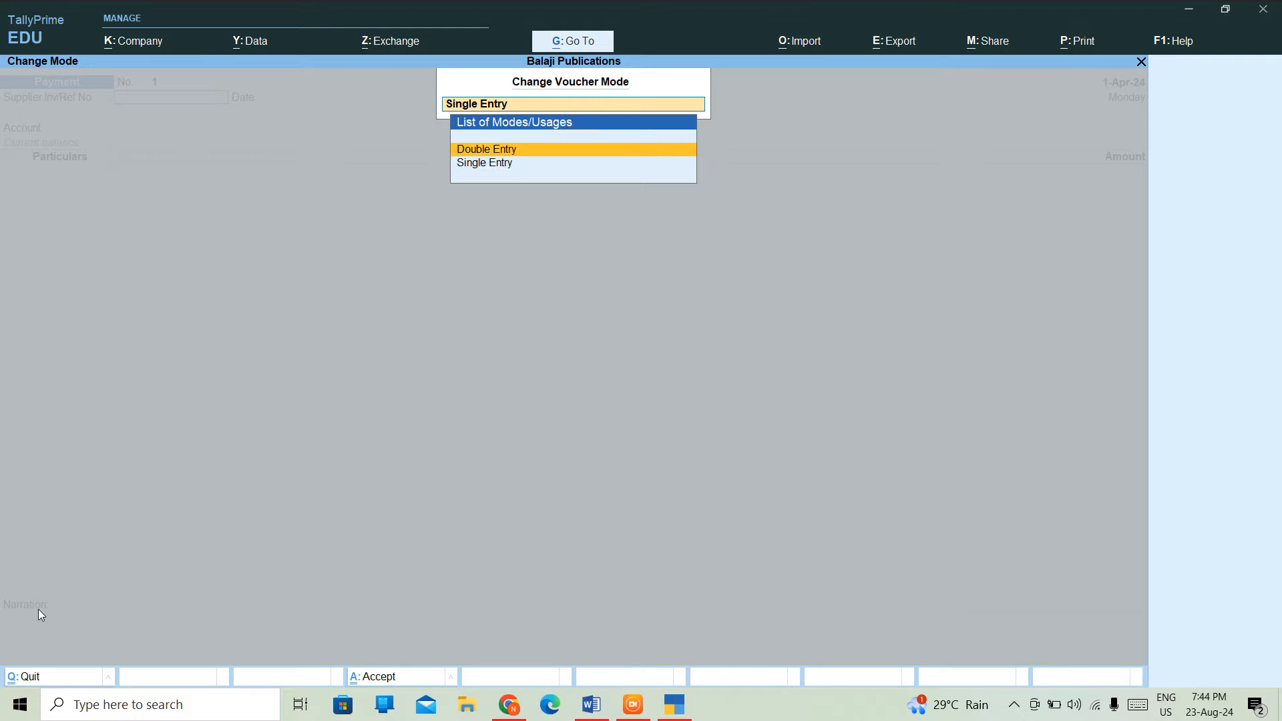
key(Return)
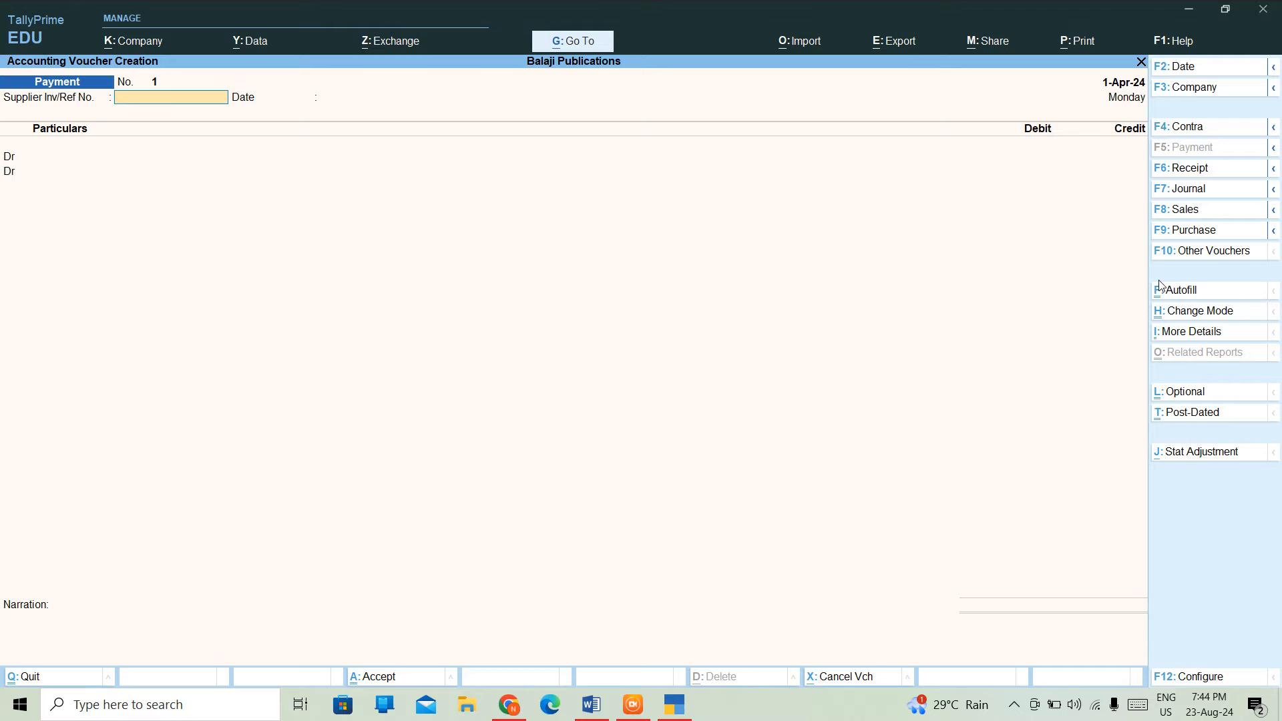
click(1186, 232)
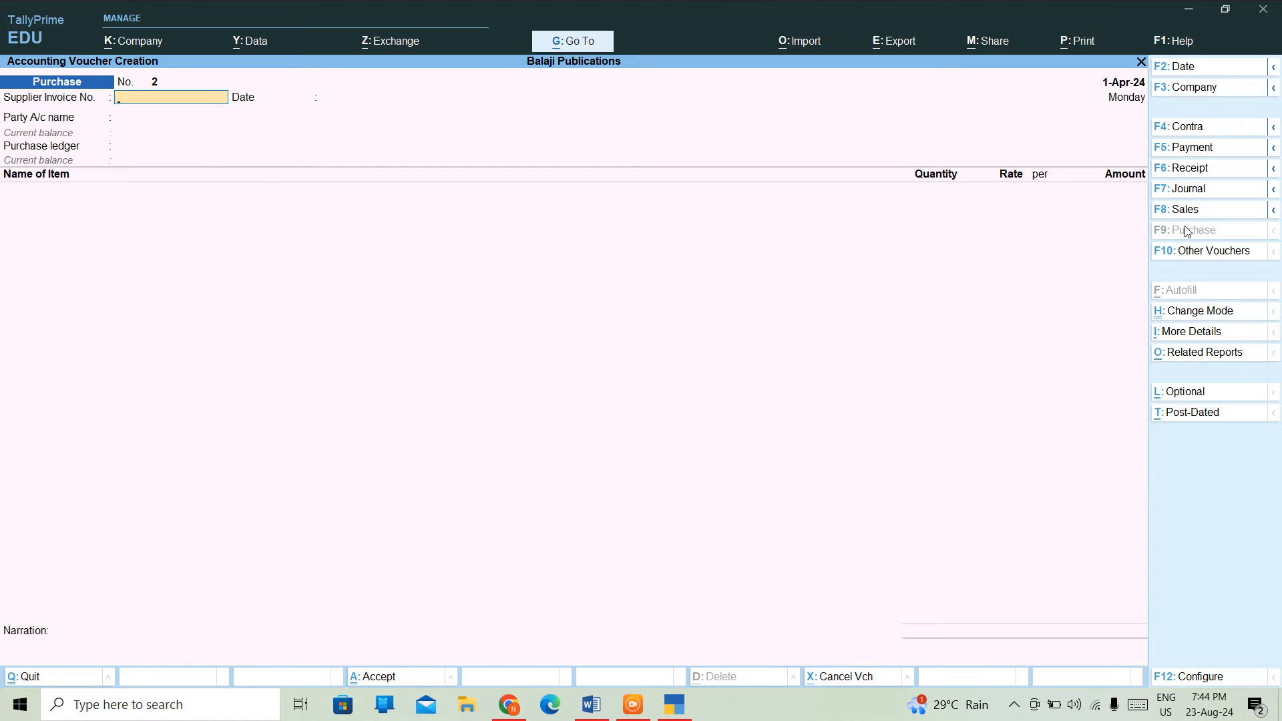
key(ctrl+h)
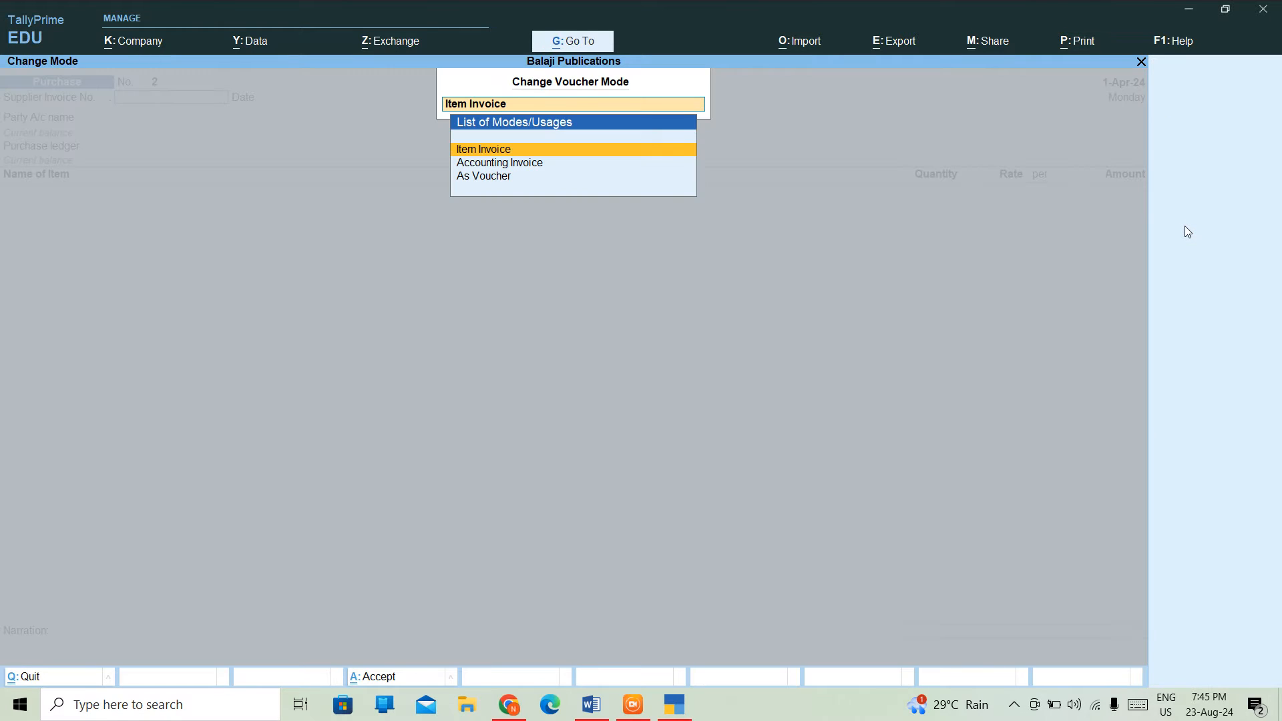
key(Down)
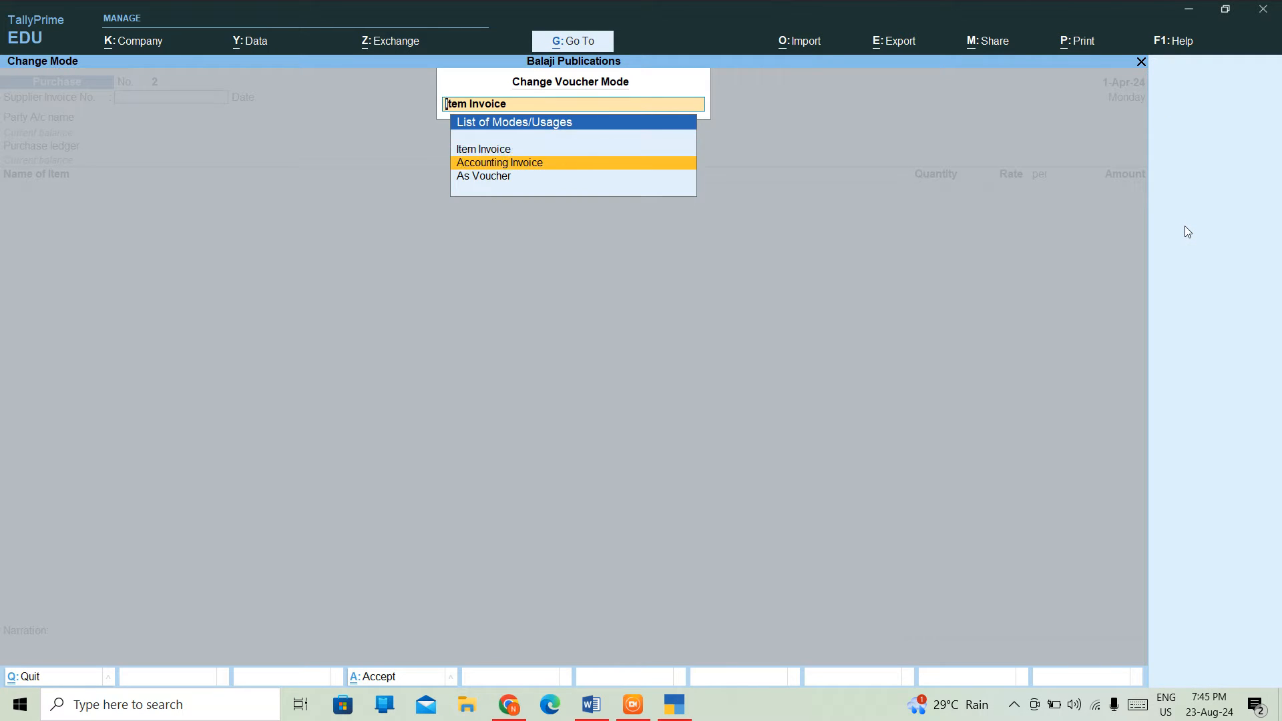
key(Down)
key(Up)
key(Up)
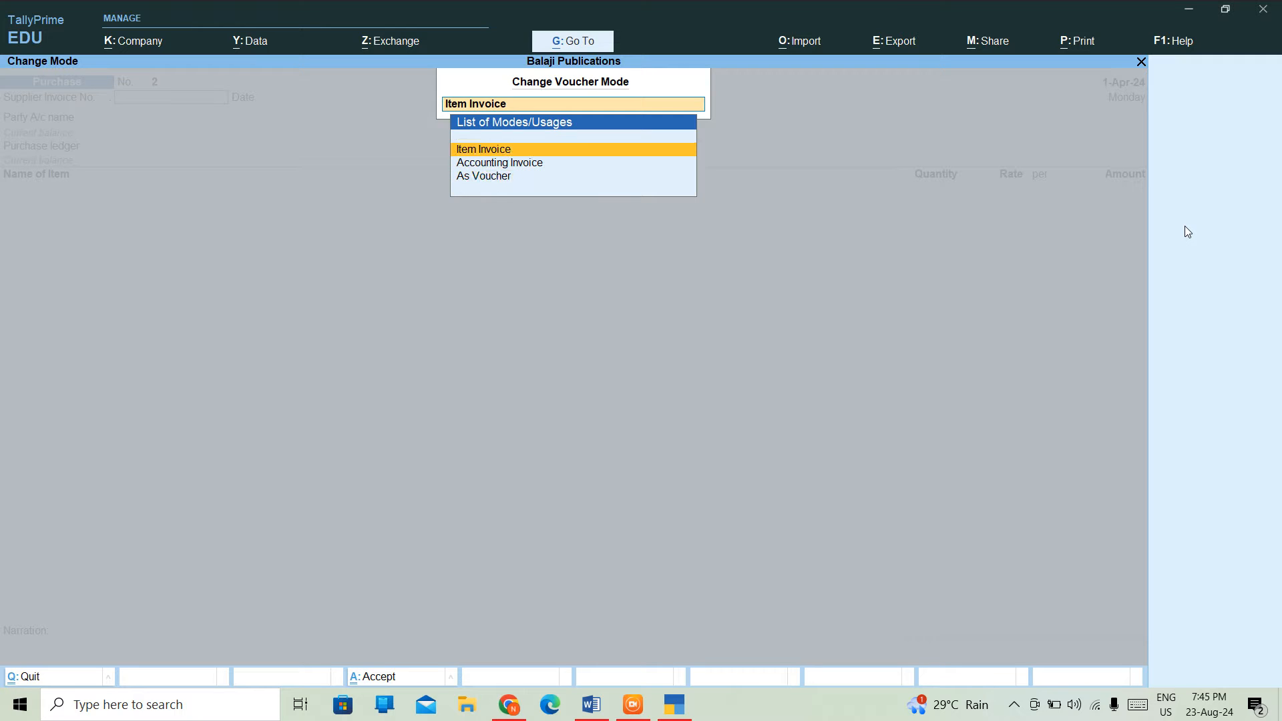
key(Down)
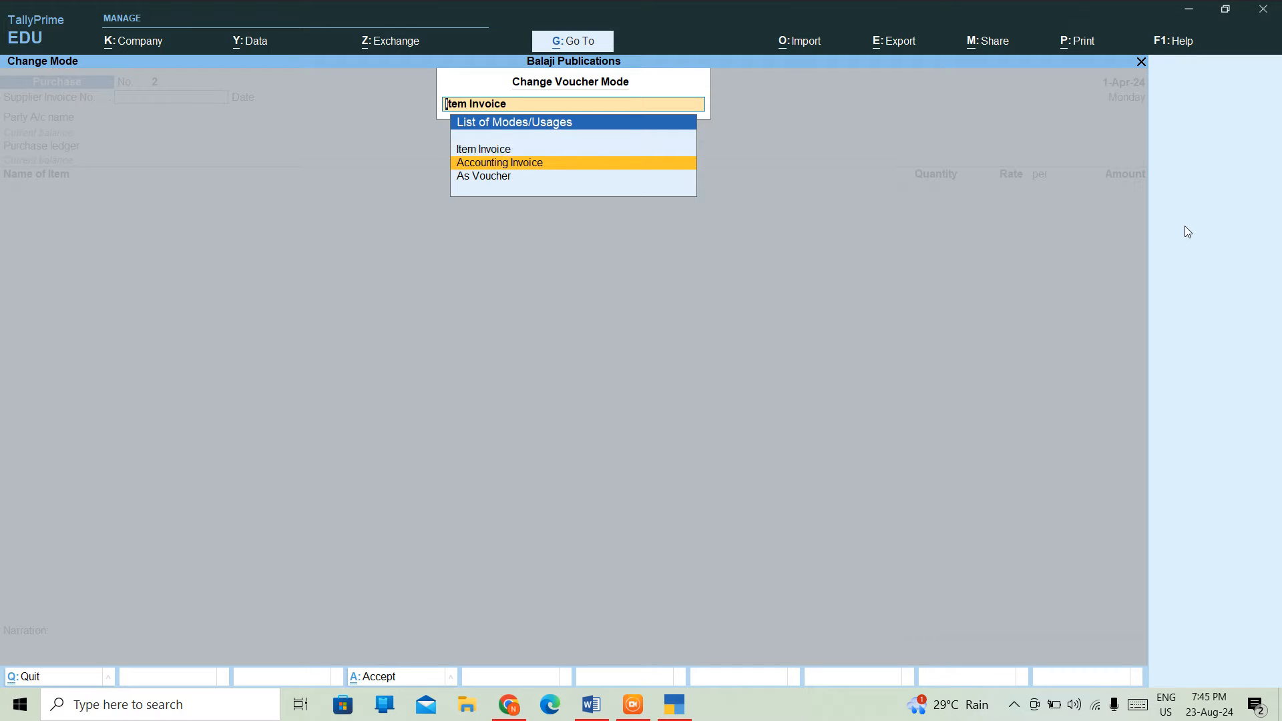
key(Down)
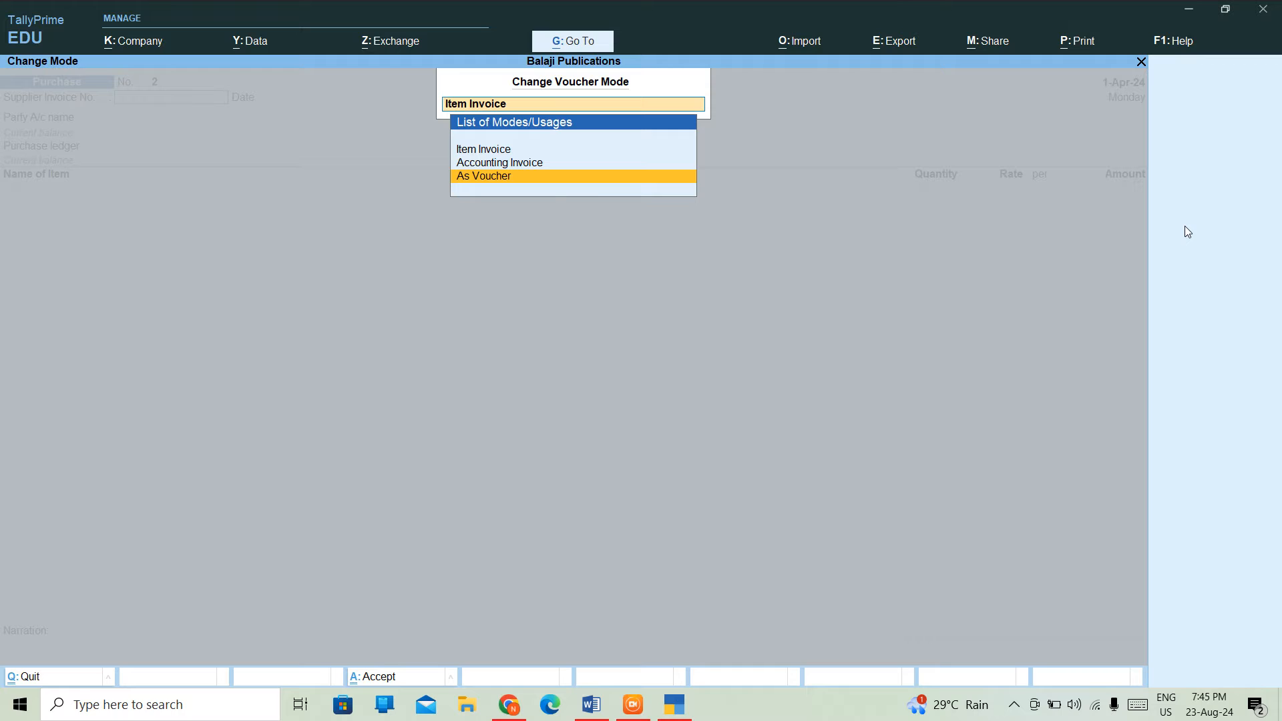
key(Up)
key(Up)
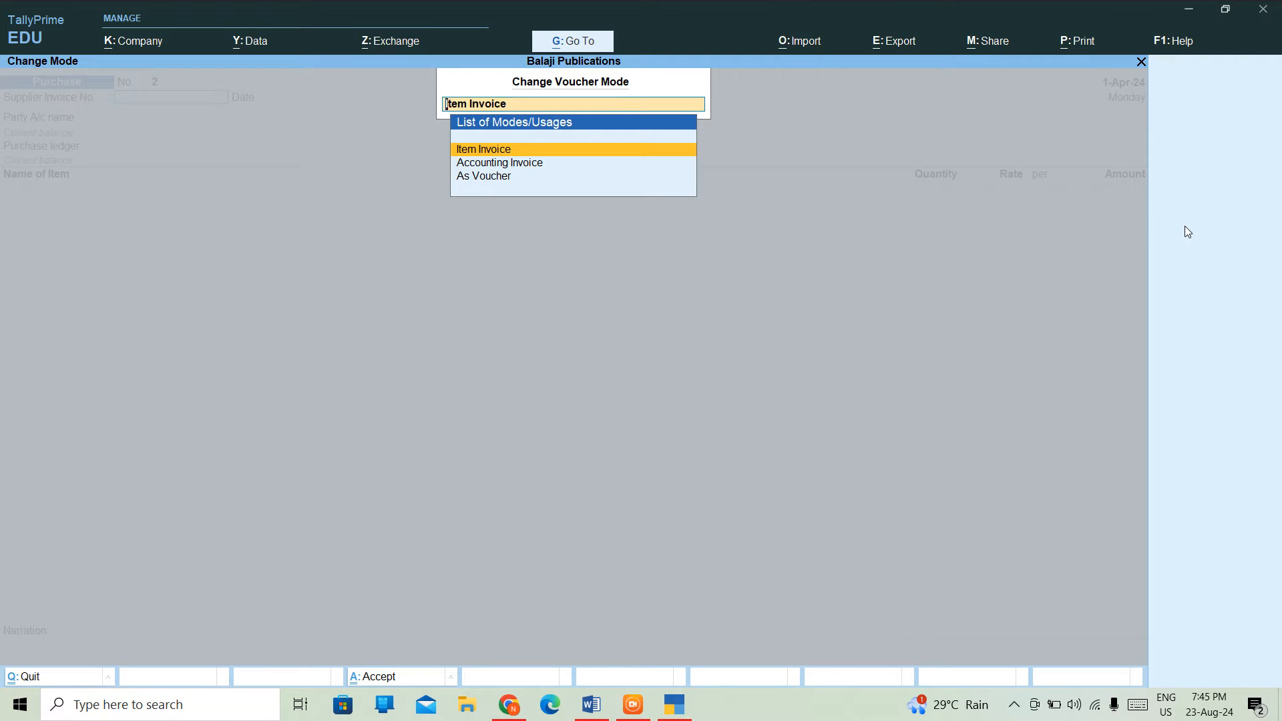
key(Return)
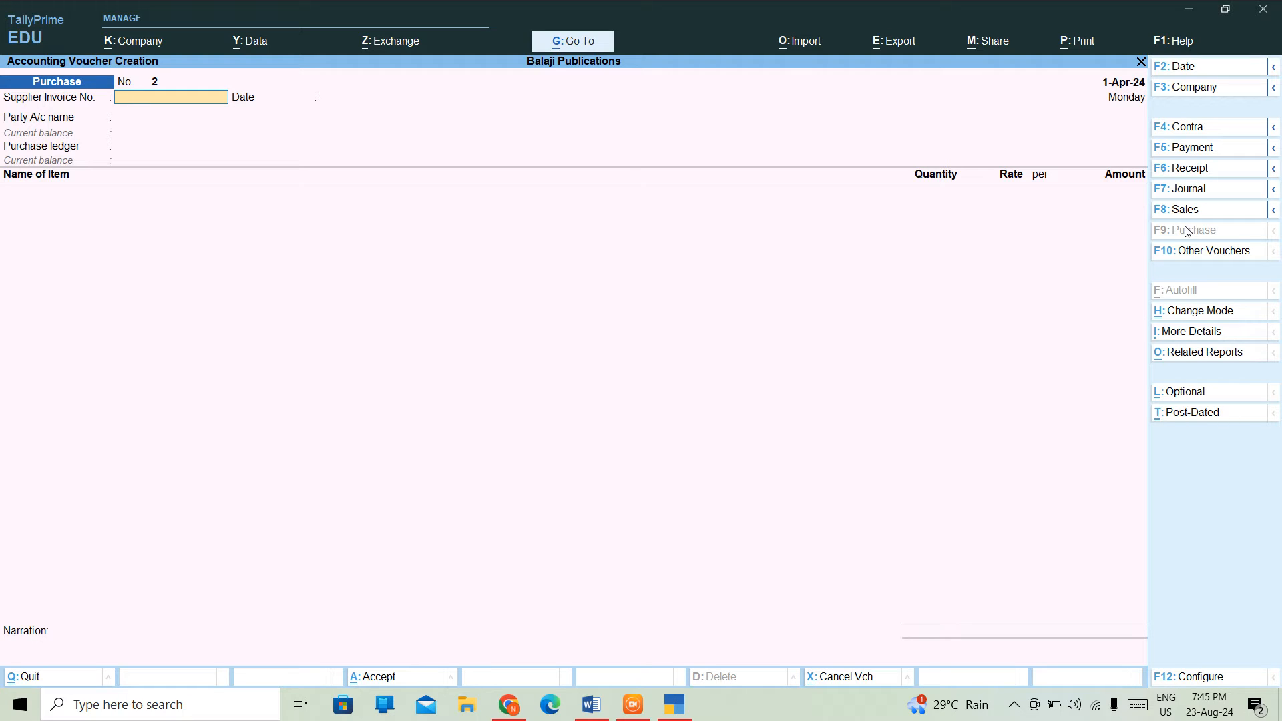
- Enter supplier invoice 22 dated 1-Apr-24 with Cash as the party account
text(22)
key(Return)
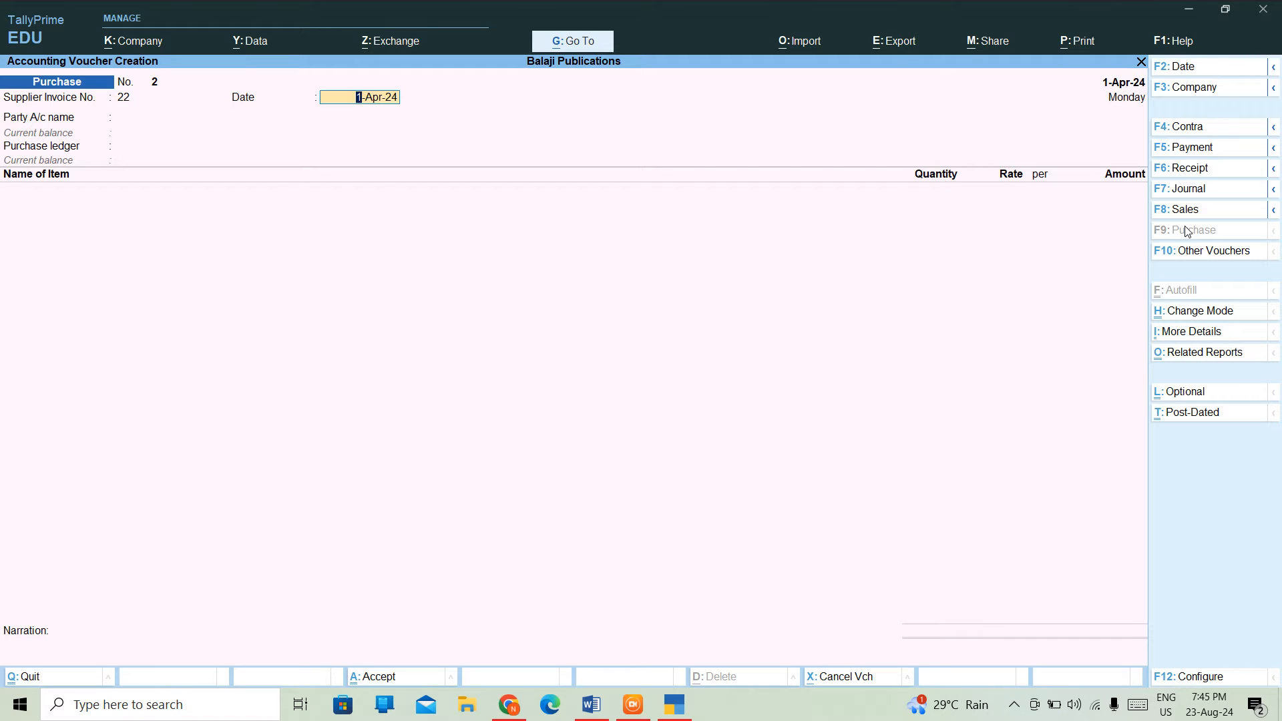
key(Return)
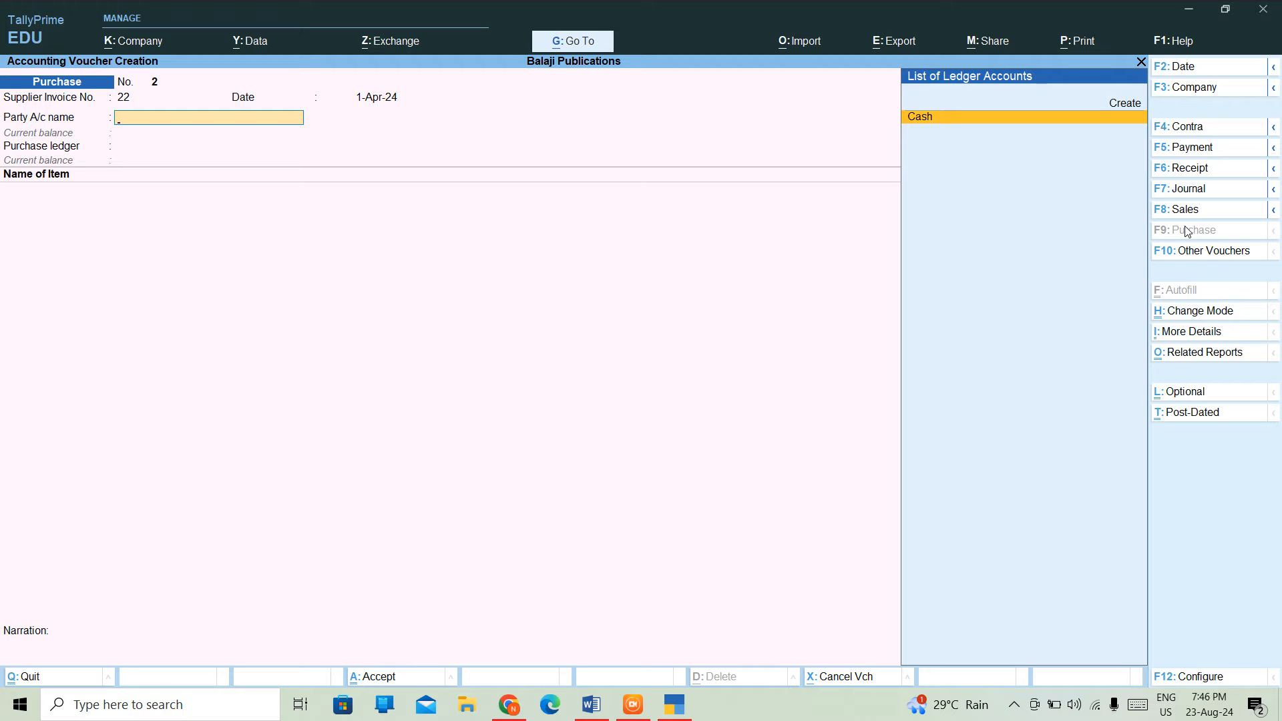
key(Return)
key(Return)
key(Return)
key(Return)
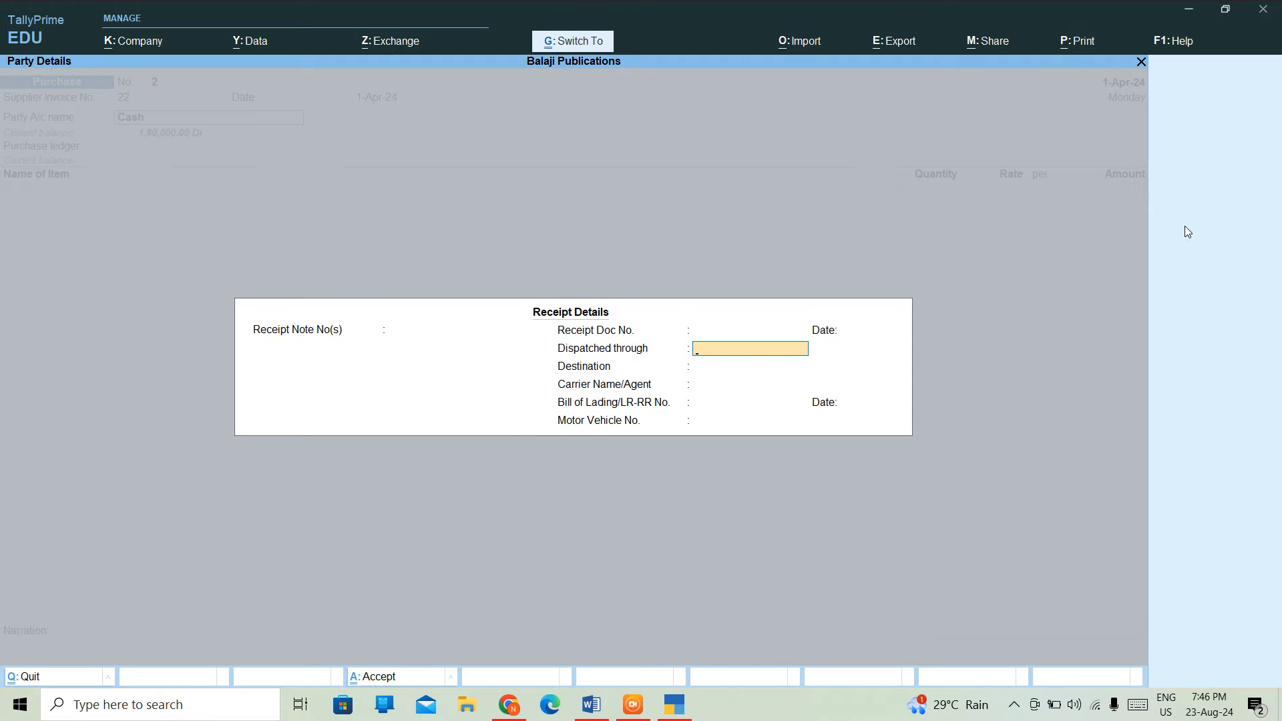
key(ctrl+a)
key(Return)
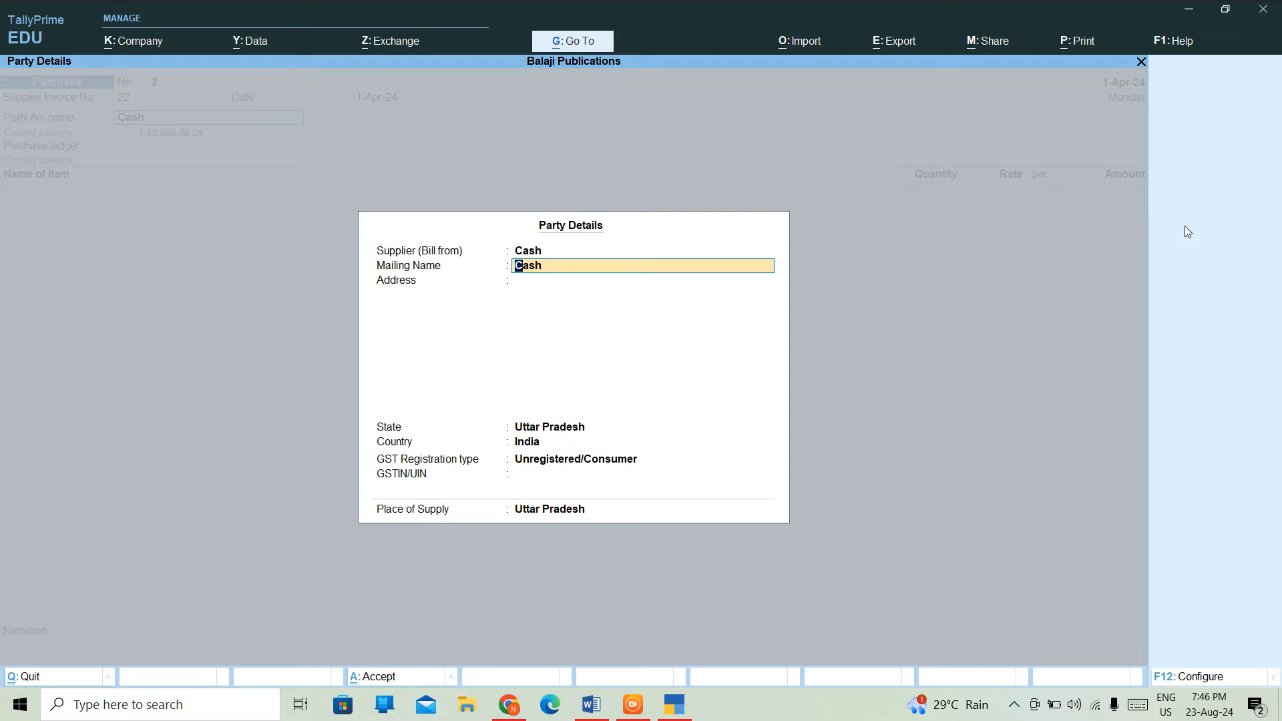
- Set the party mailing name to XYZ TRADERS, leaving the address empty
text(XYZ TRADERS)
key(Return)
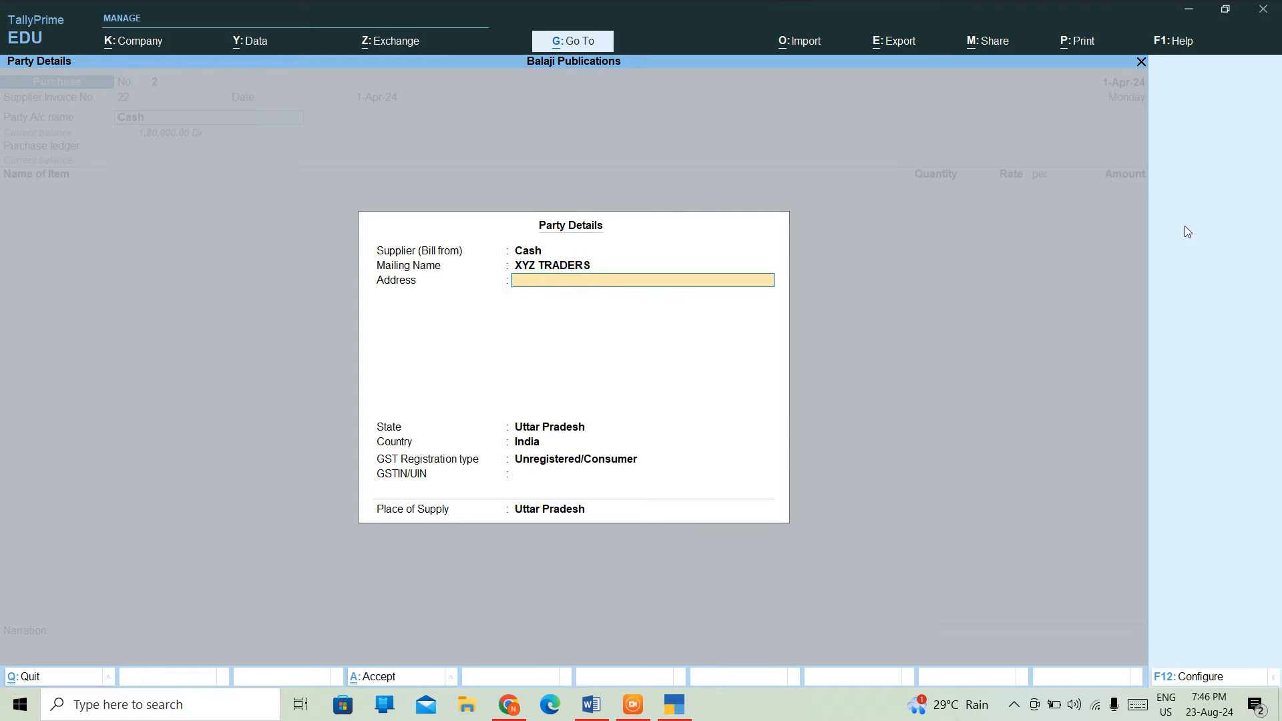
key(Return)
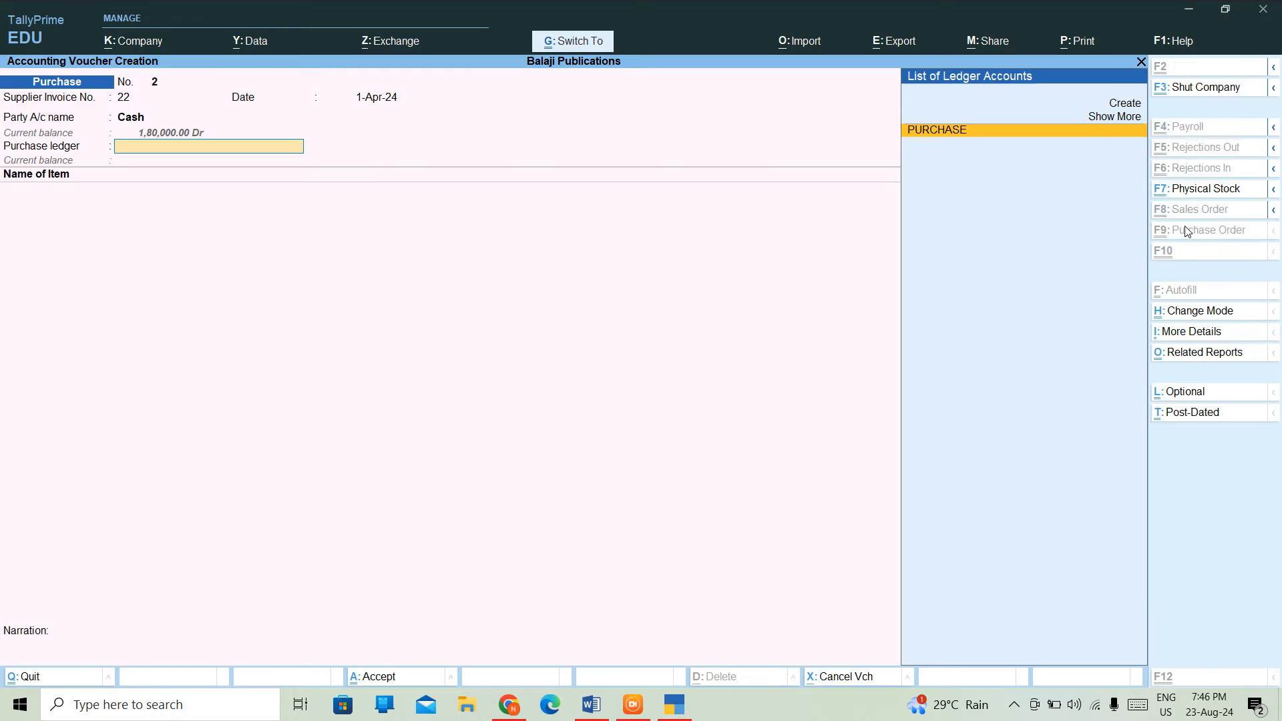
- Select PURCHASE as the purchase ledger and move to the first item line
key(ctrl+a)
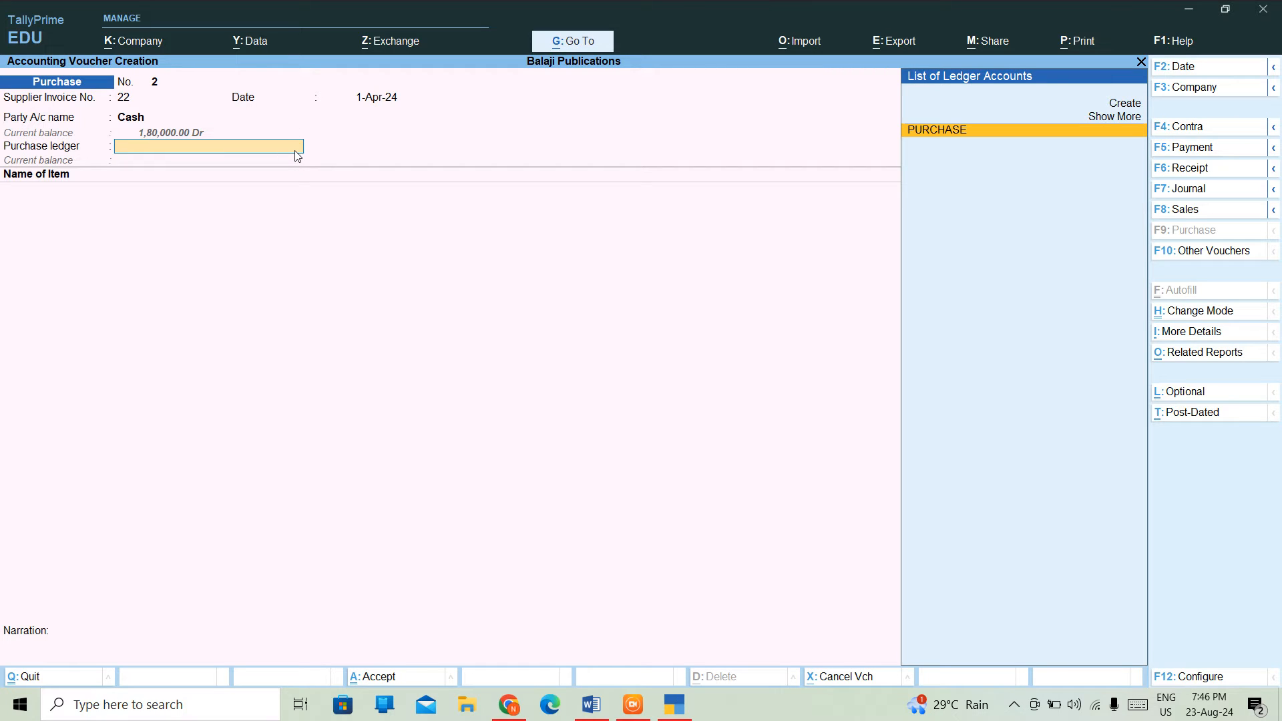
key(Return)
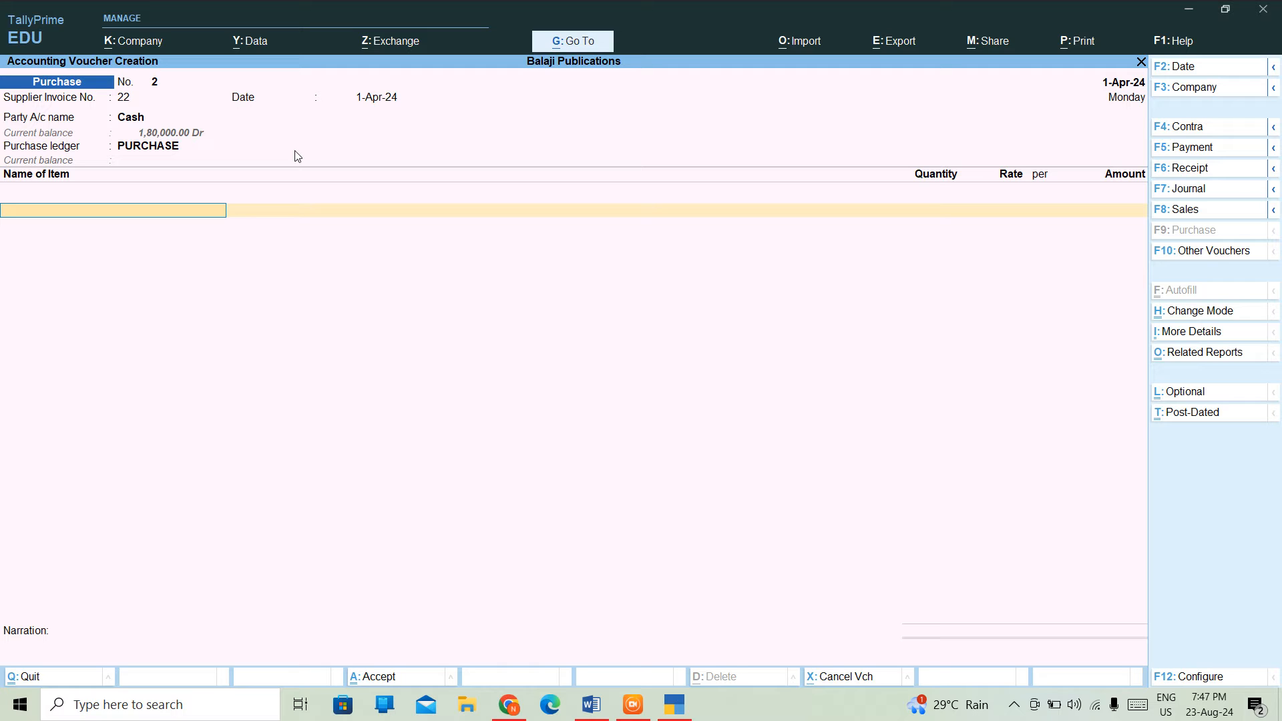
key(Return)
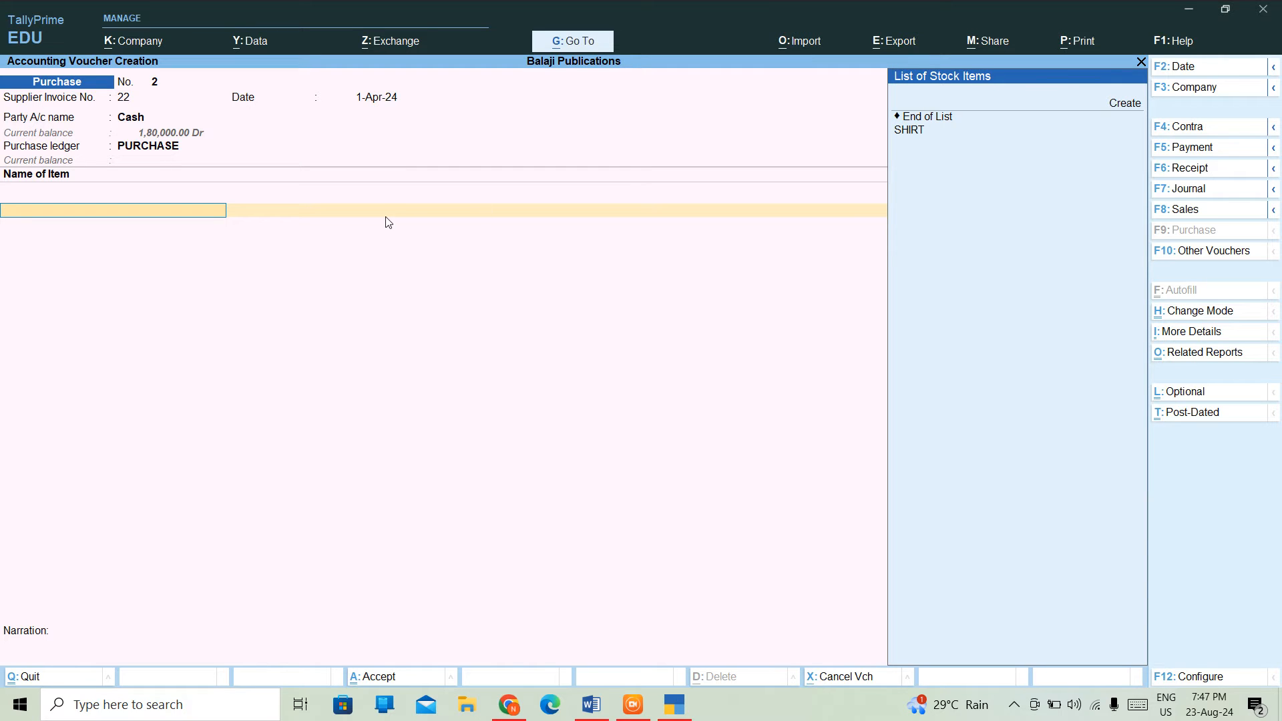
- Create stock item JEANS under Primary with a new stock category DENIM
key(alt+c)
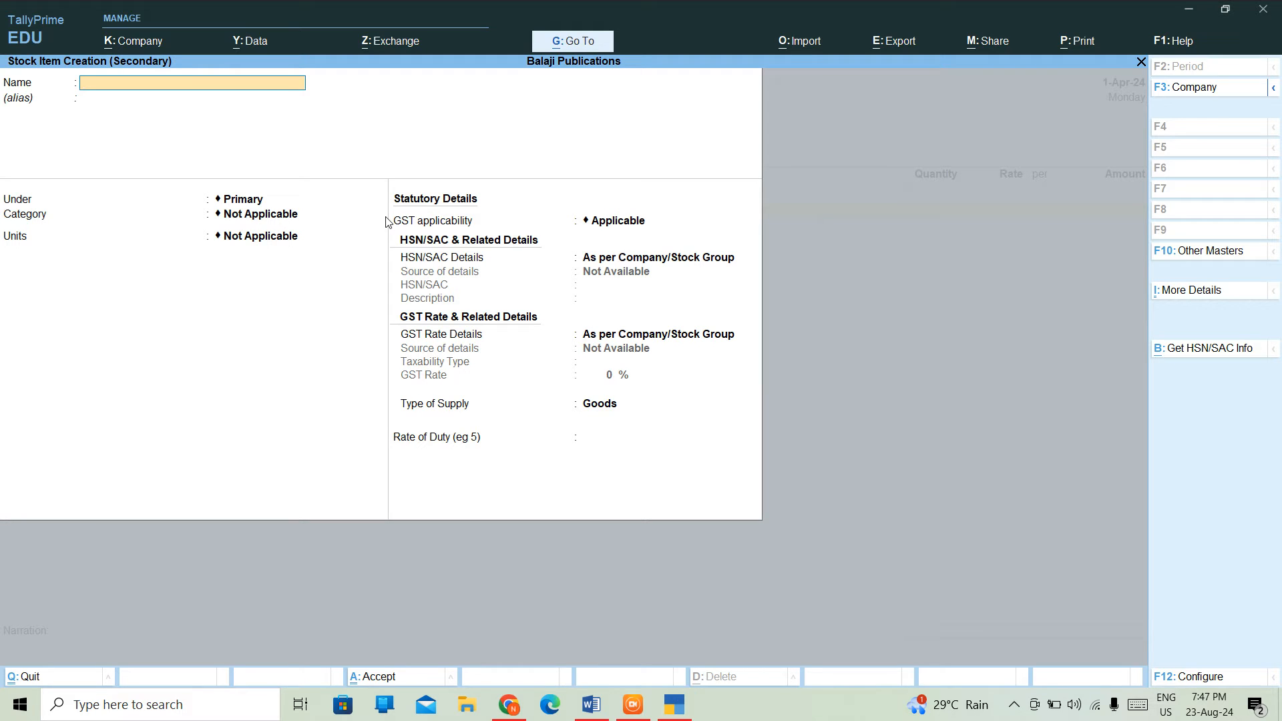
text(JEANS)
key(Return)
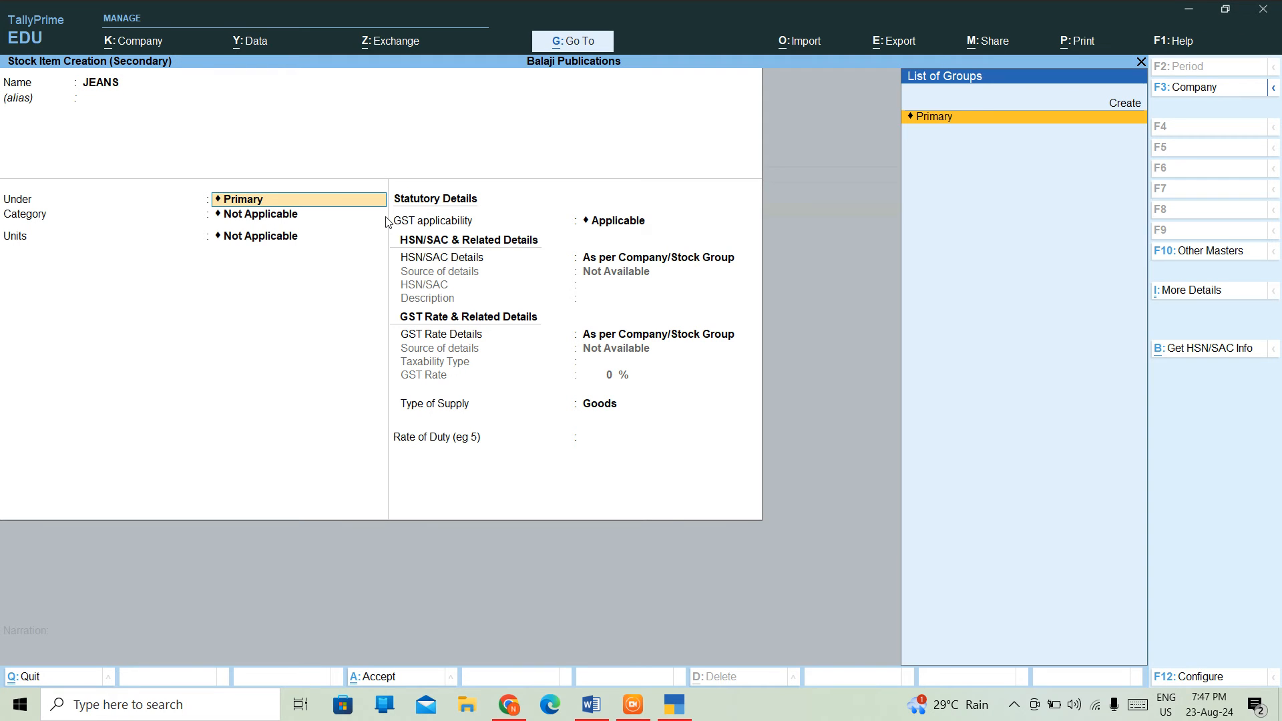
key(Return)
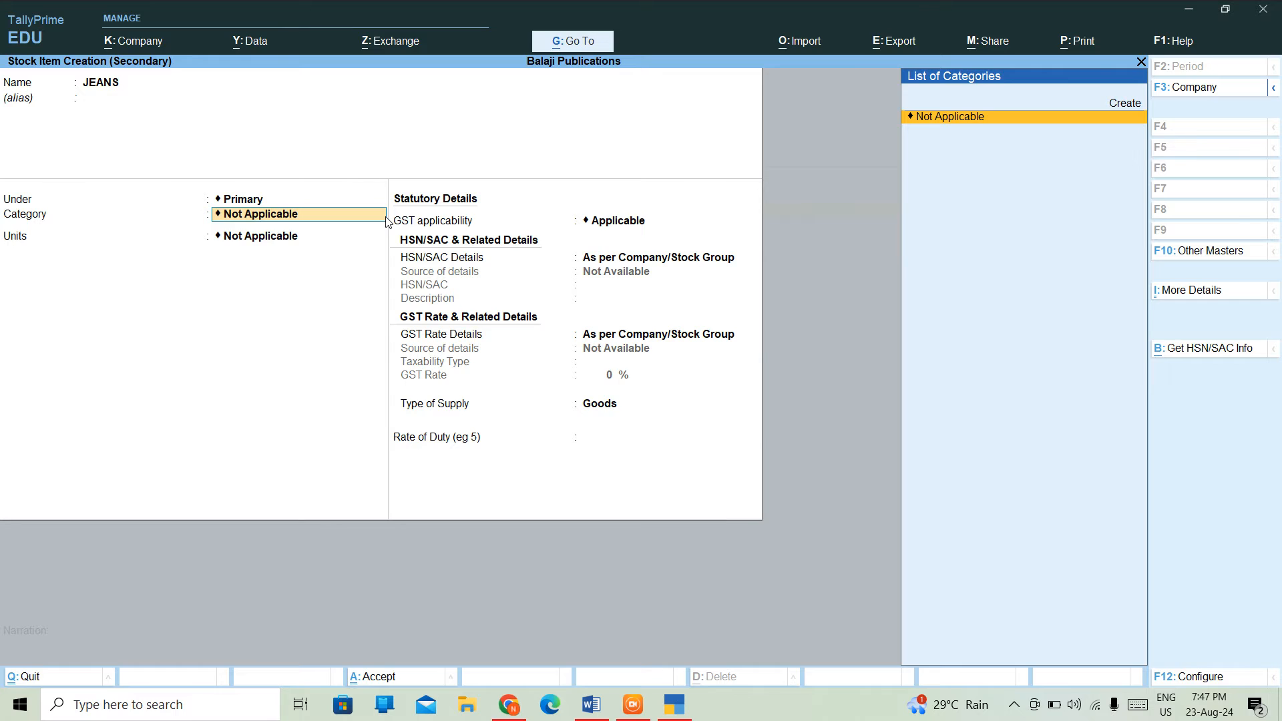
key(alt+c)
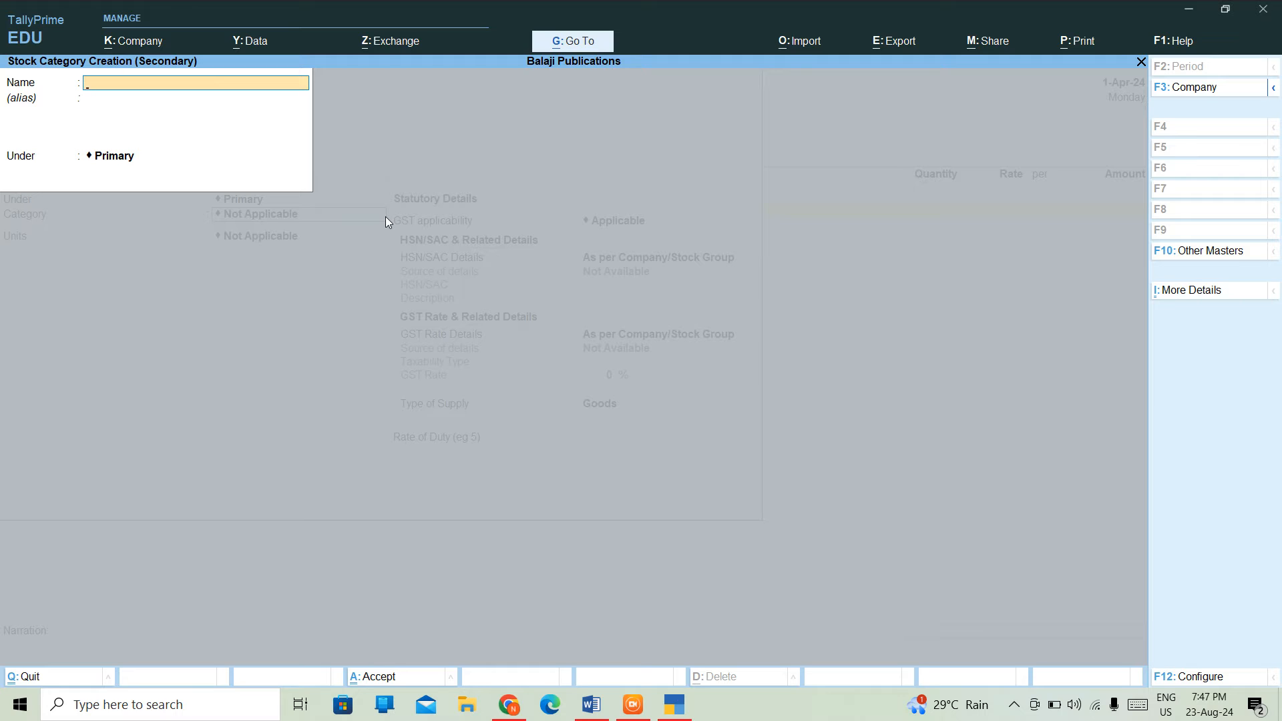
text(DENIM)
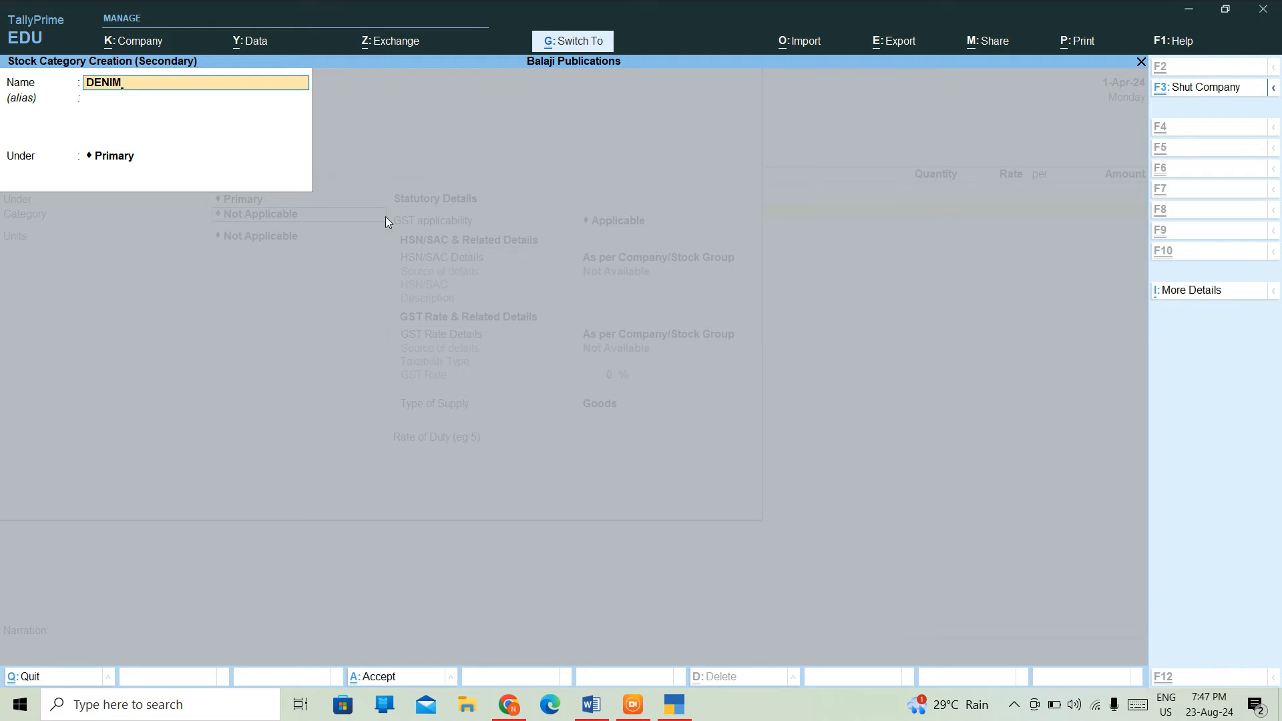
key(ctrl+a)
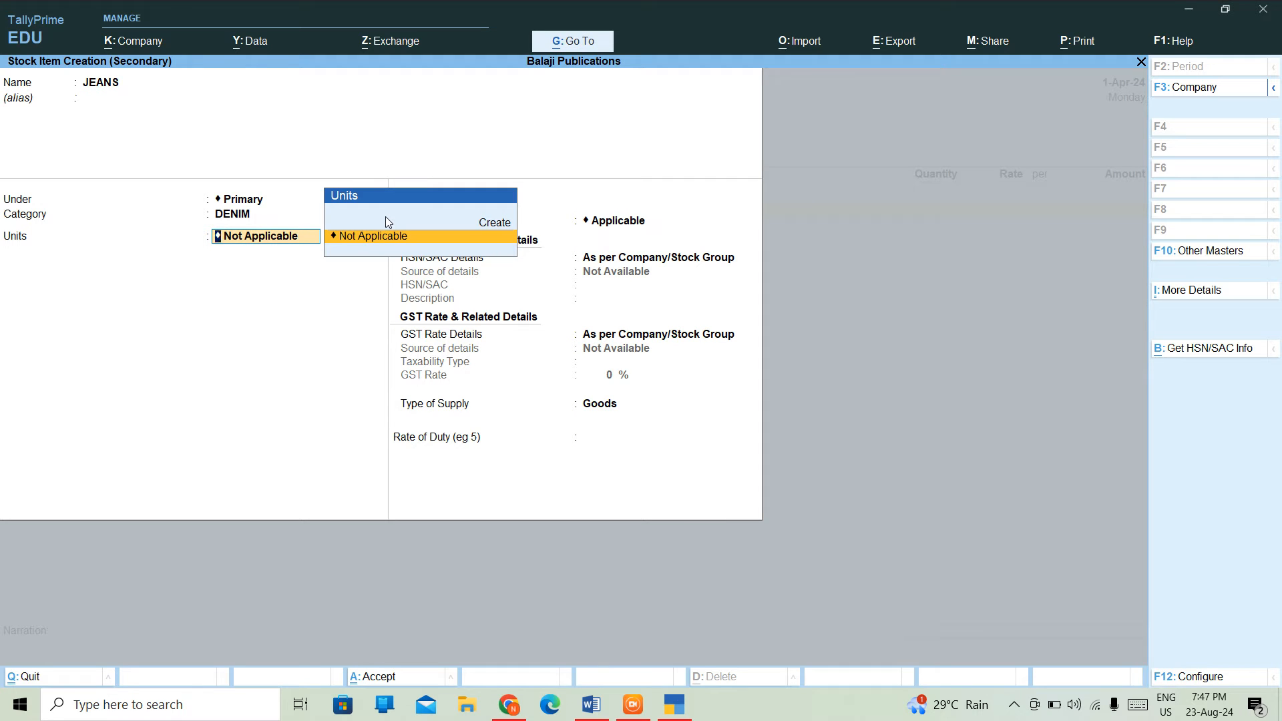
- Create unit PCS with formal name PIECES and UQC PCS-PIECES for JEANS
key(alt+c)
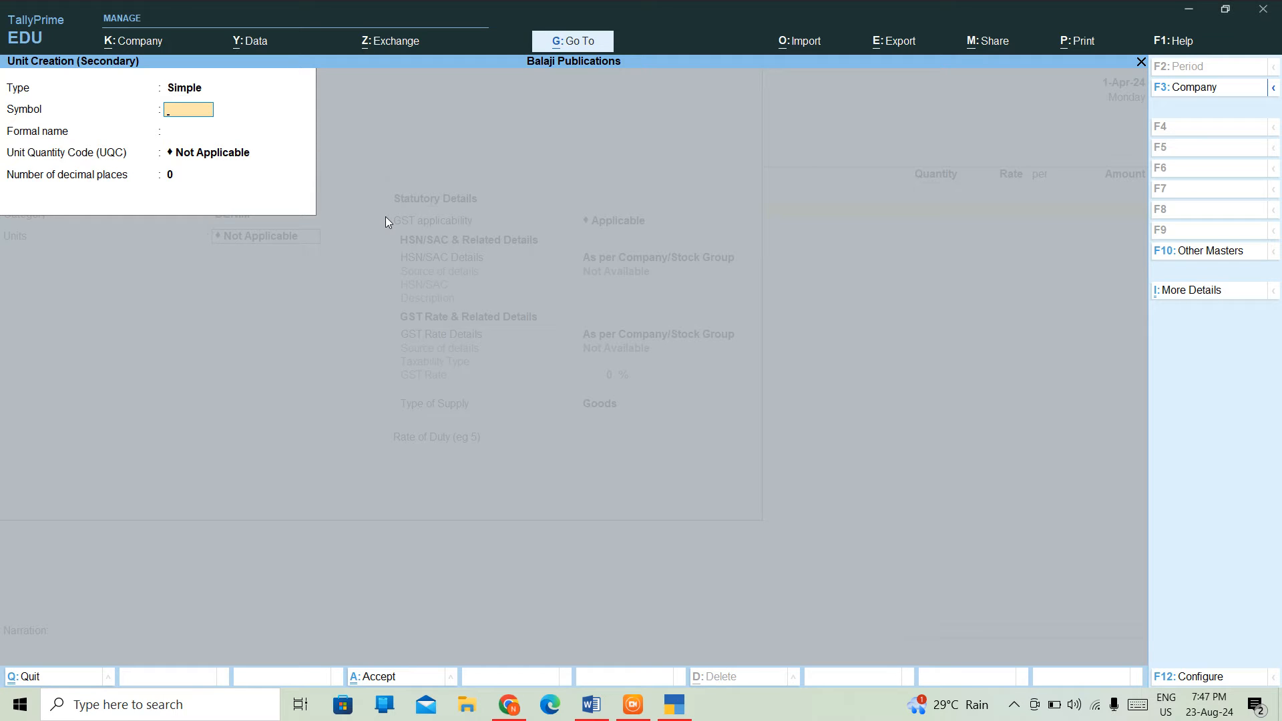
text(PCS)
key(Return)
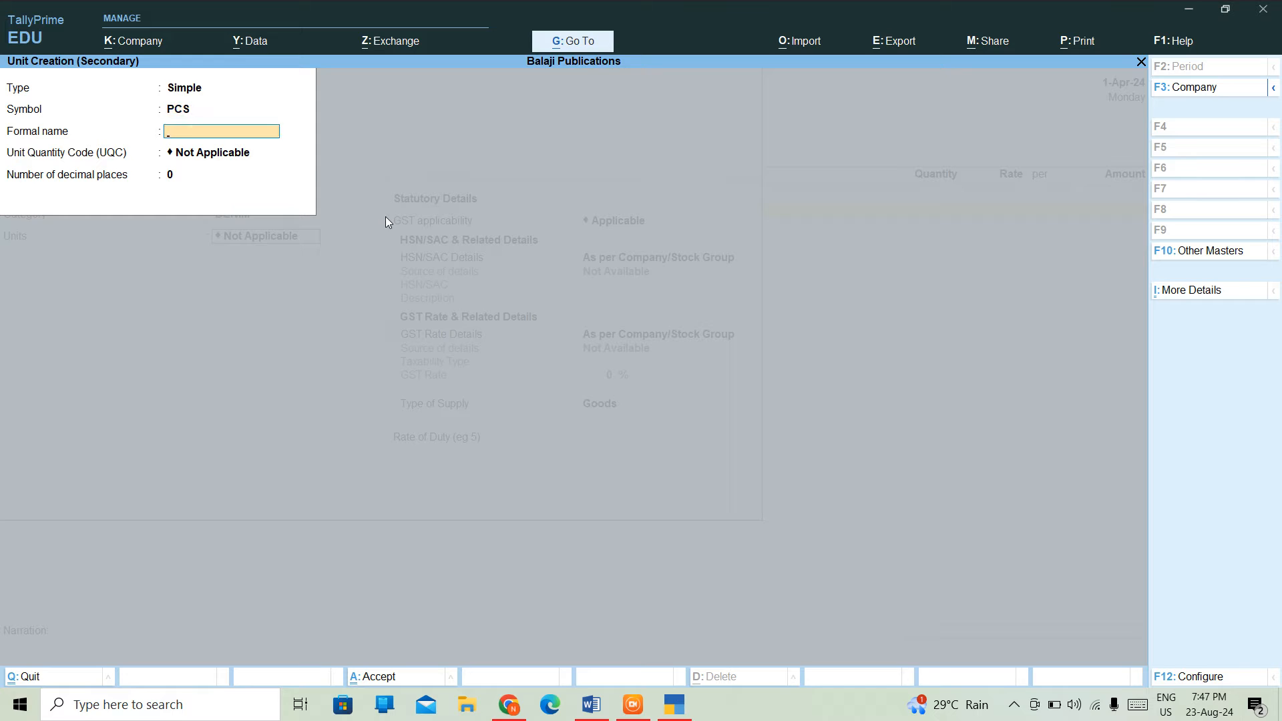
text(PlECRS)
key(BackSpace)
key(BackSpace)
text(ES)
key(Return)
text(P)
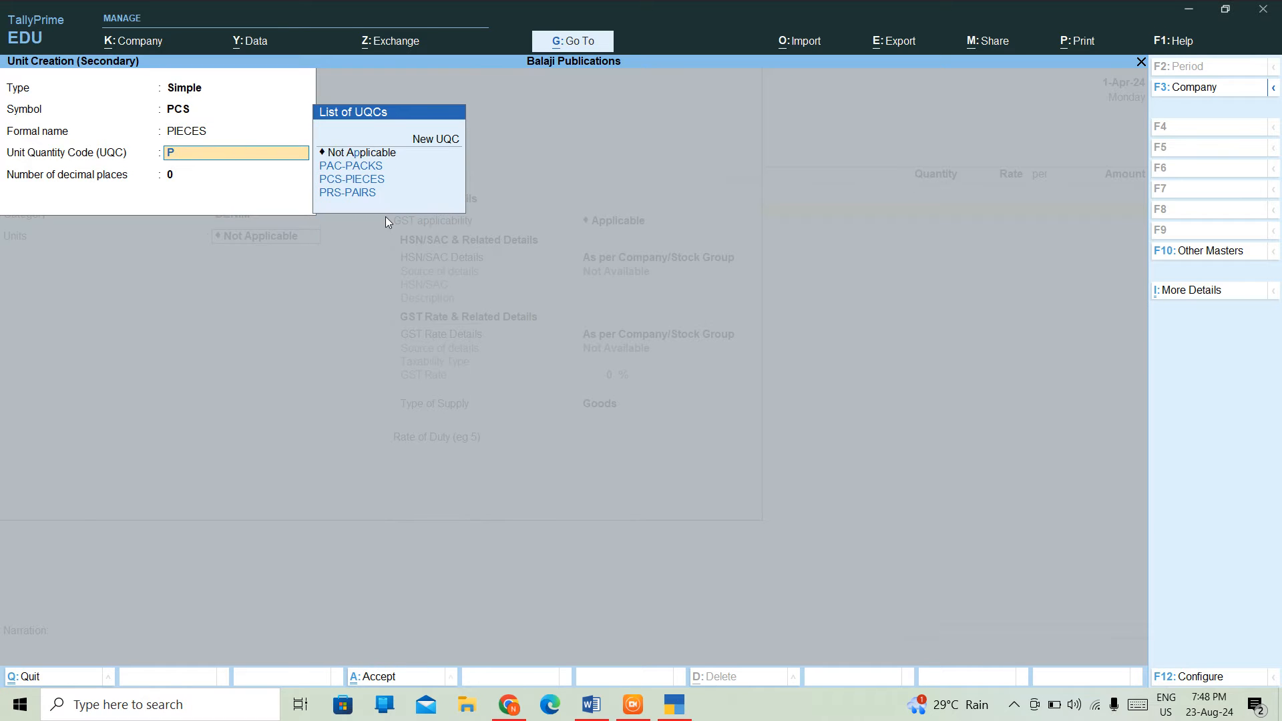
key(Down)
key(Down)
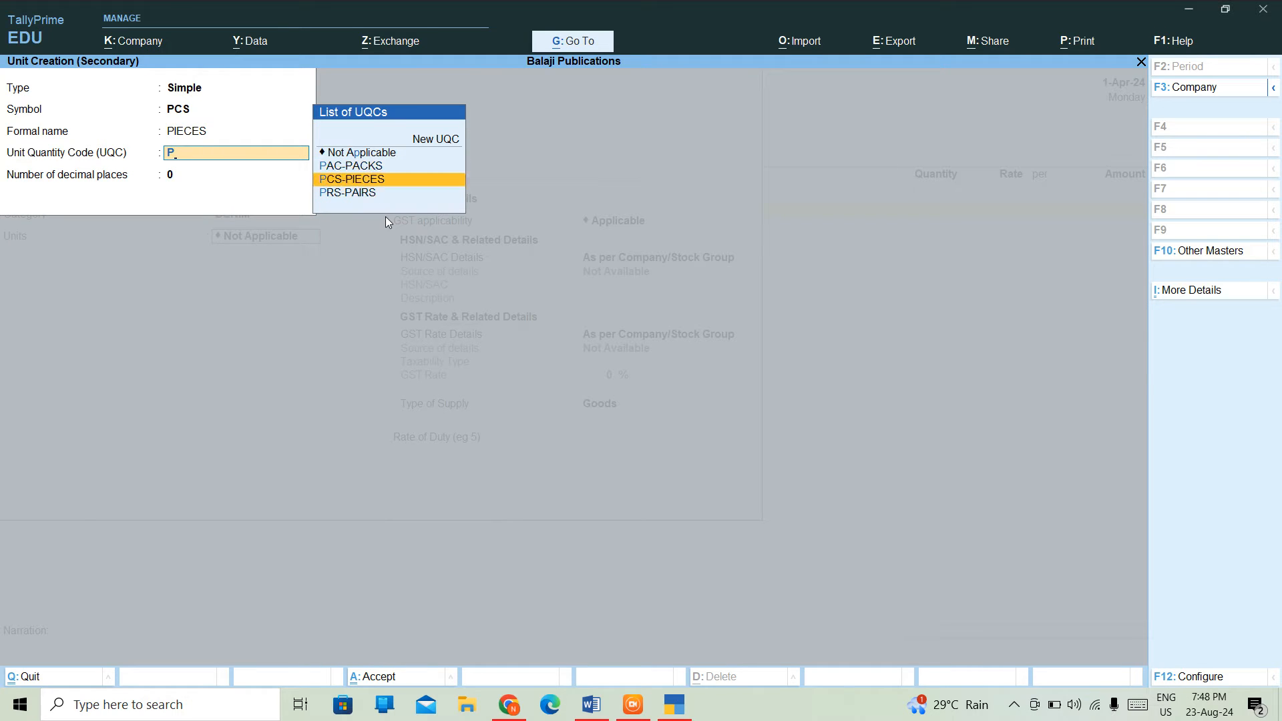
key(Return)
key(ctrl+a)
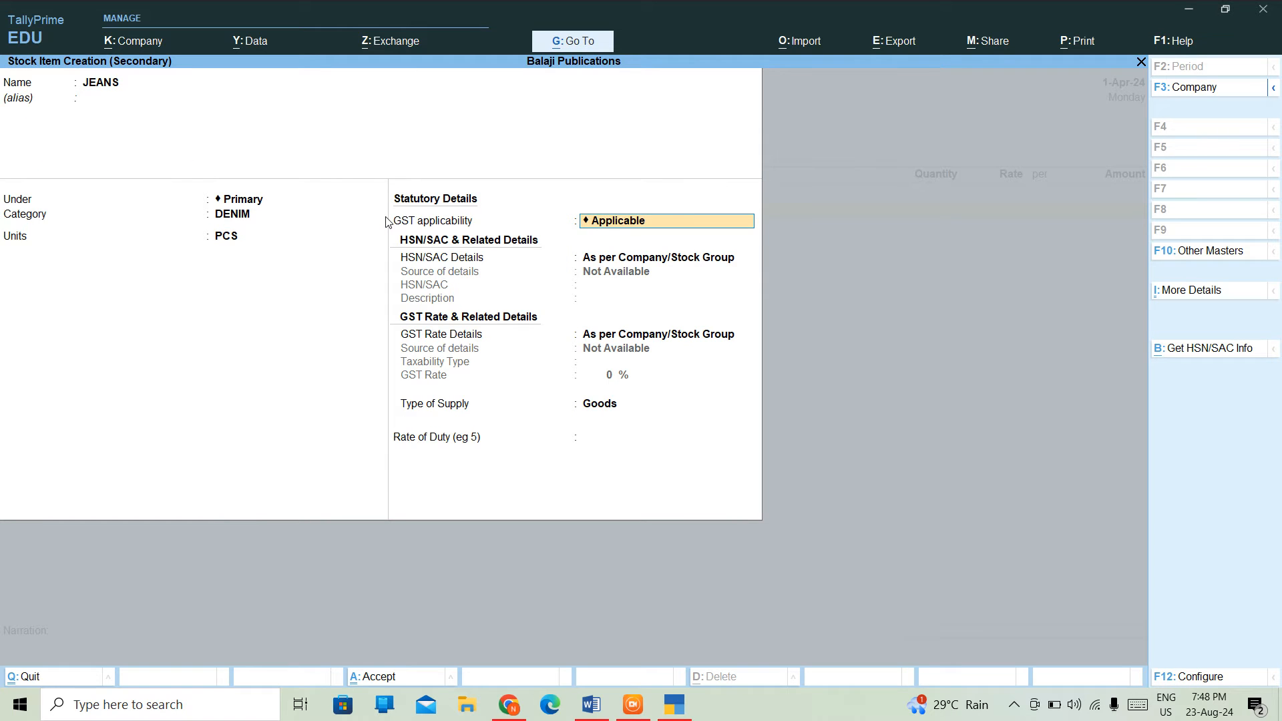
- Keep GST applicable and Goods as supply type, and save the JEANS stock item
key(Return)
key(Return)
key(Return)
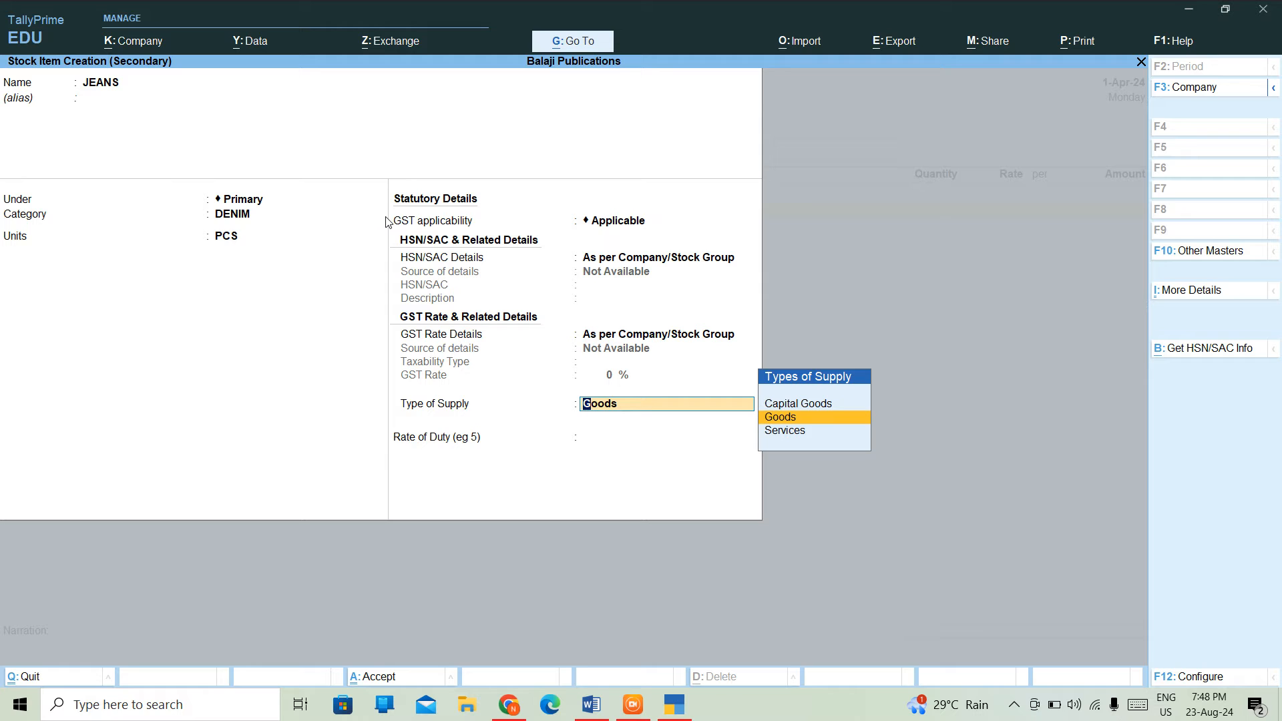
key(Return)
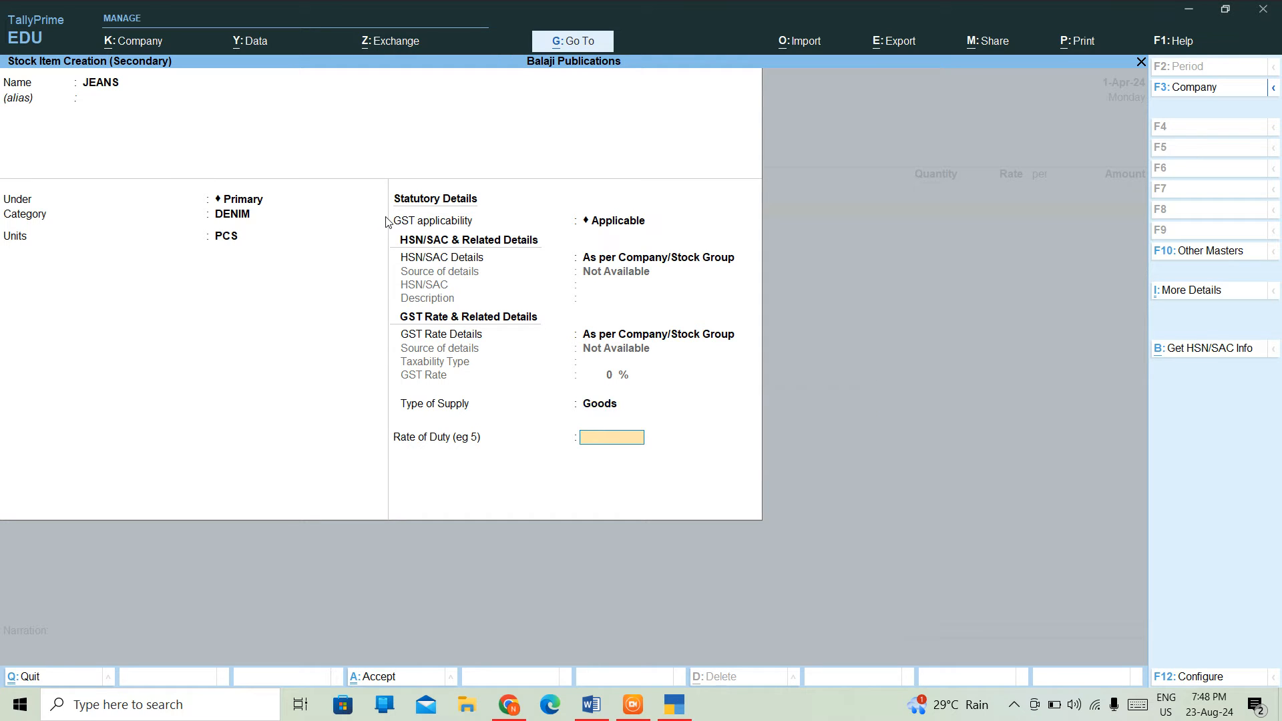
key(Return)
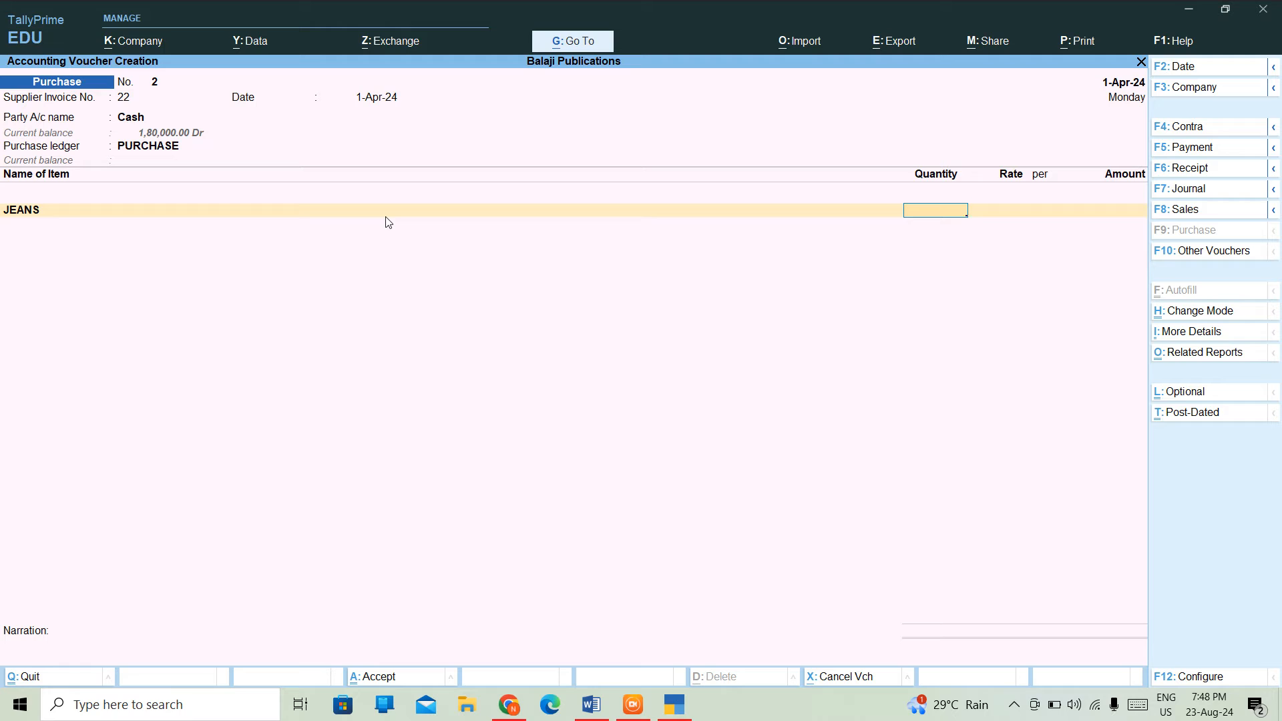
- Enter 20 PCS of JEANS at rate 200 for a 4,000.00 total and close the item list
text(20)
key(Return)
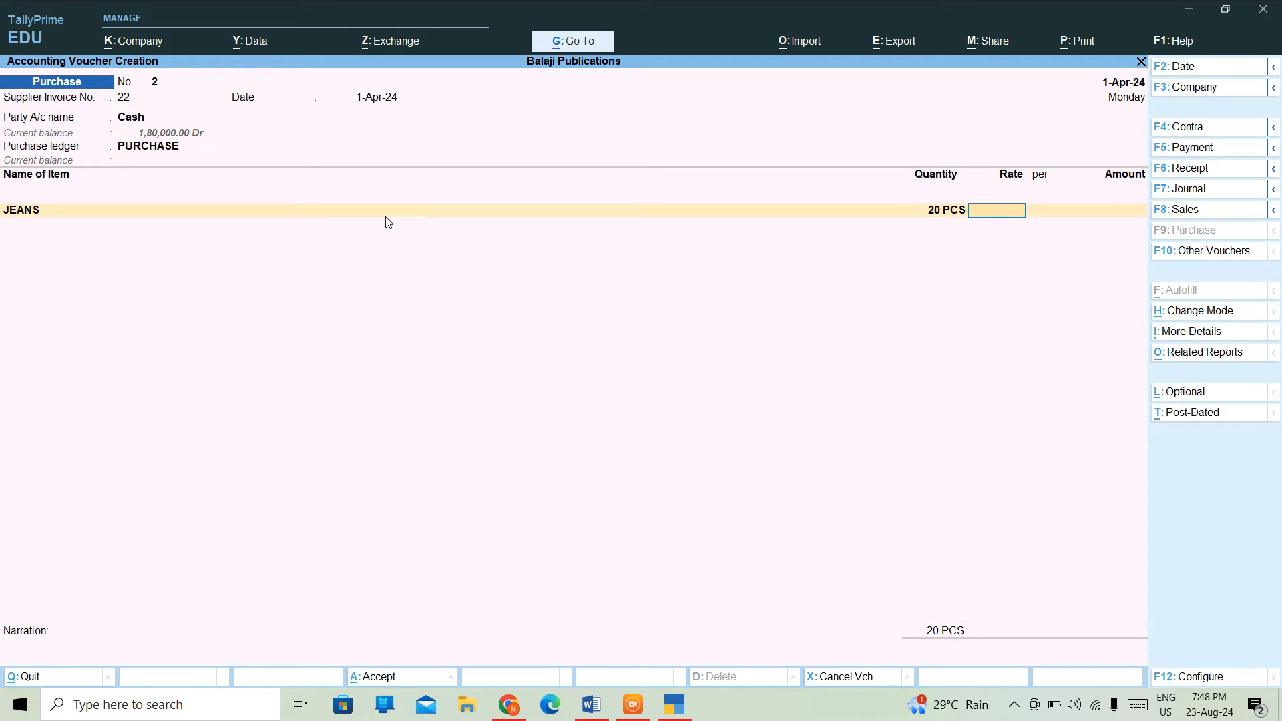
text(200)
key(Return)
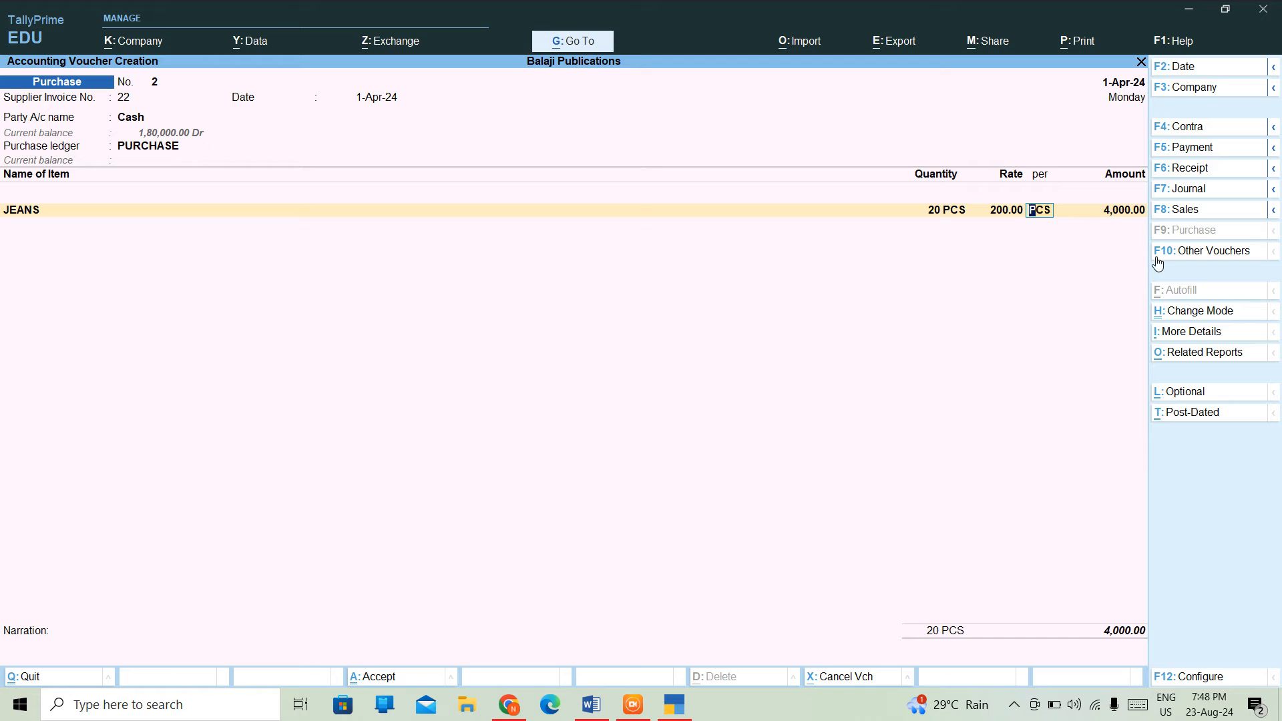
key(Return)
key(Return)
key(Return)
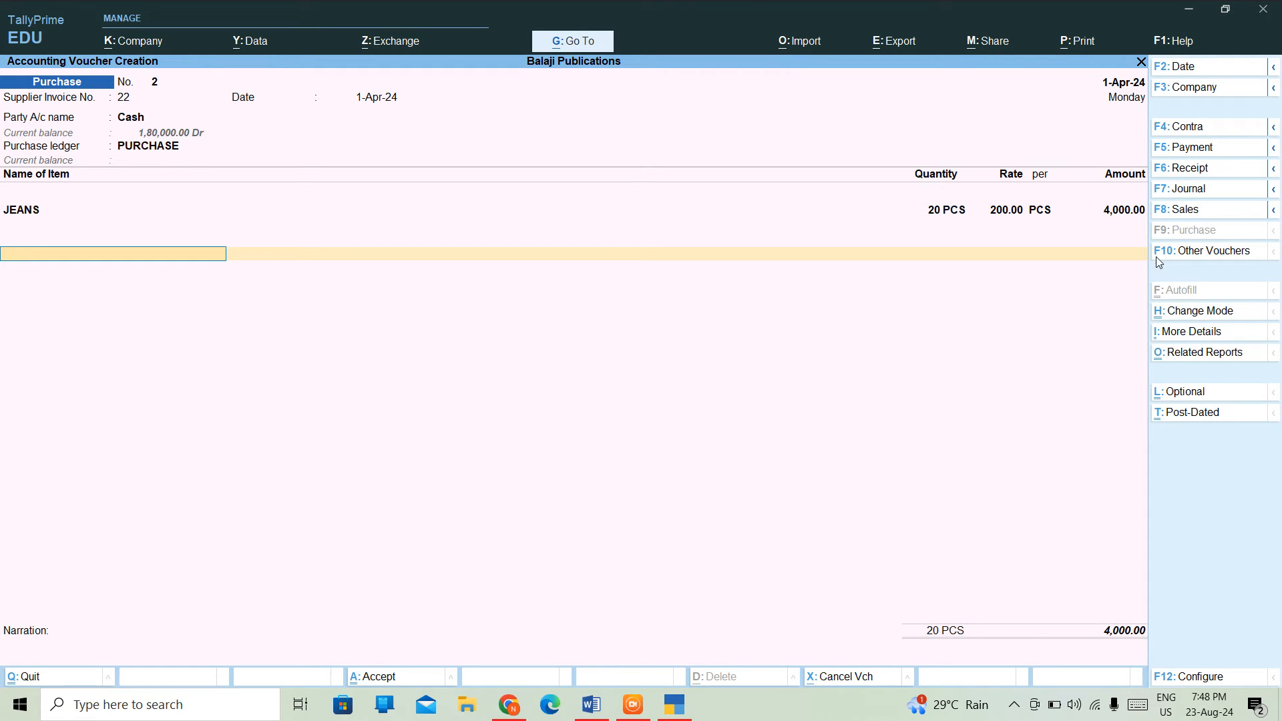
key(Return)
key(Return)
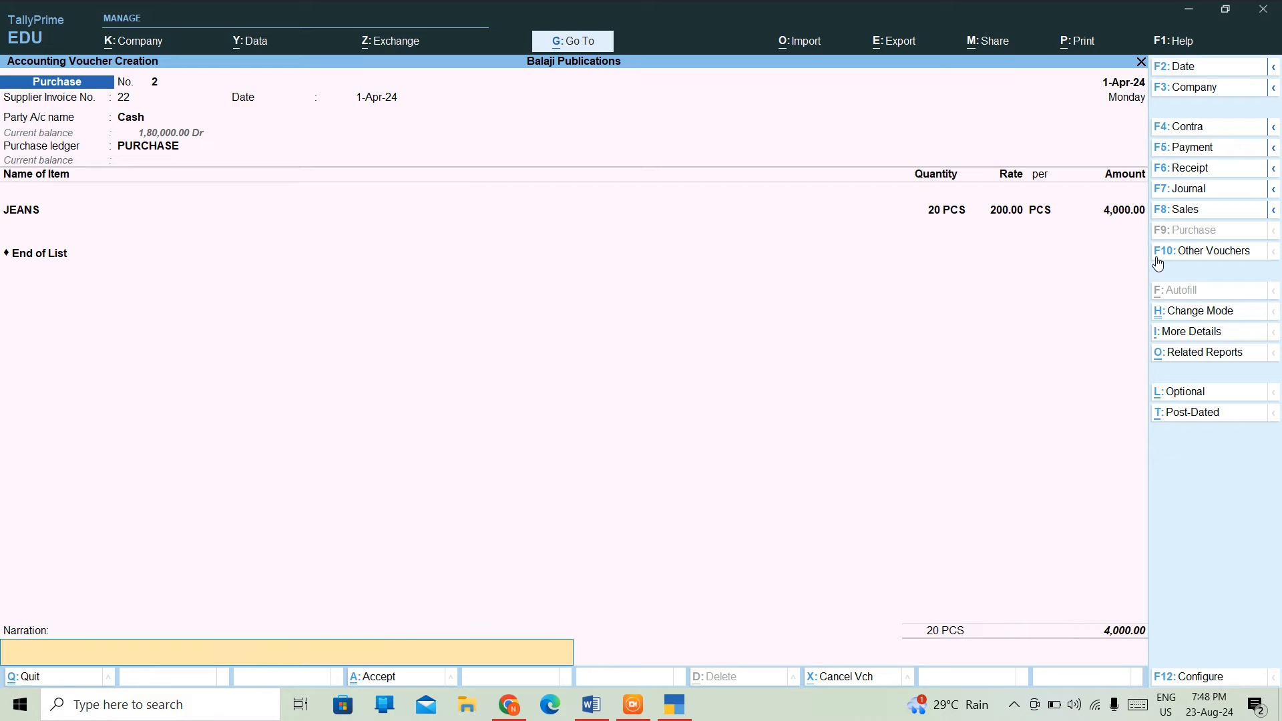
- Add narration 'BEINGS GOODS PURCHASED', save voucher 2, and leave the next blank voucher
text(BEINGS GOODS PURCHA)
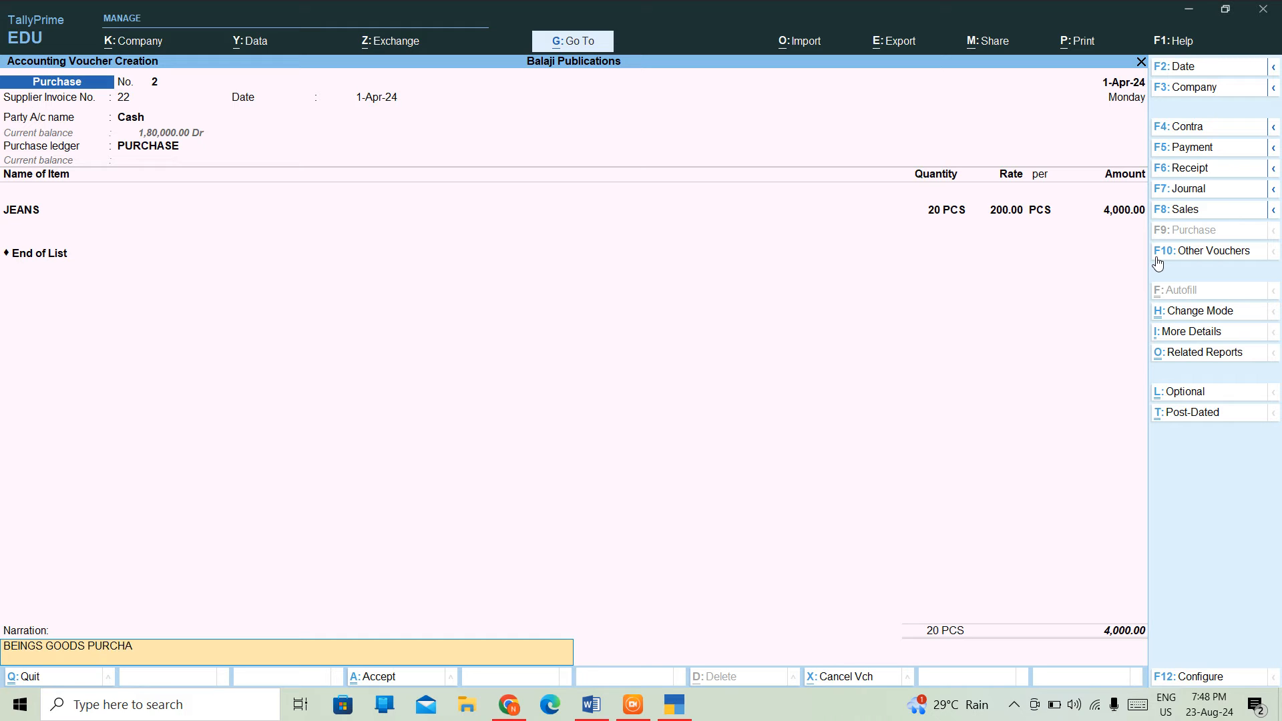
text(SED.)
key(Return)
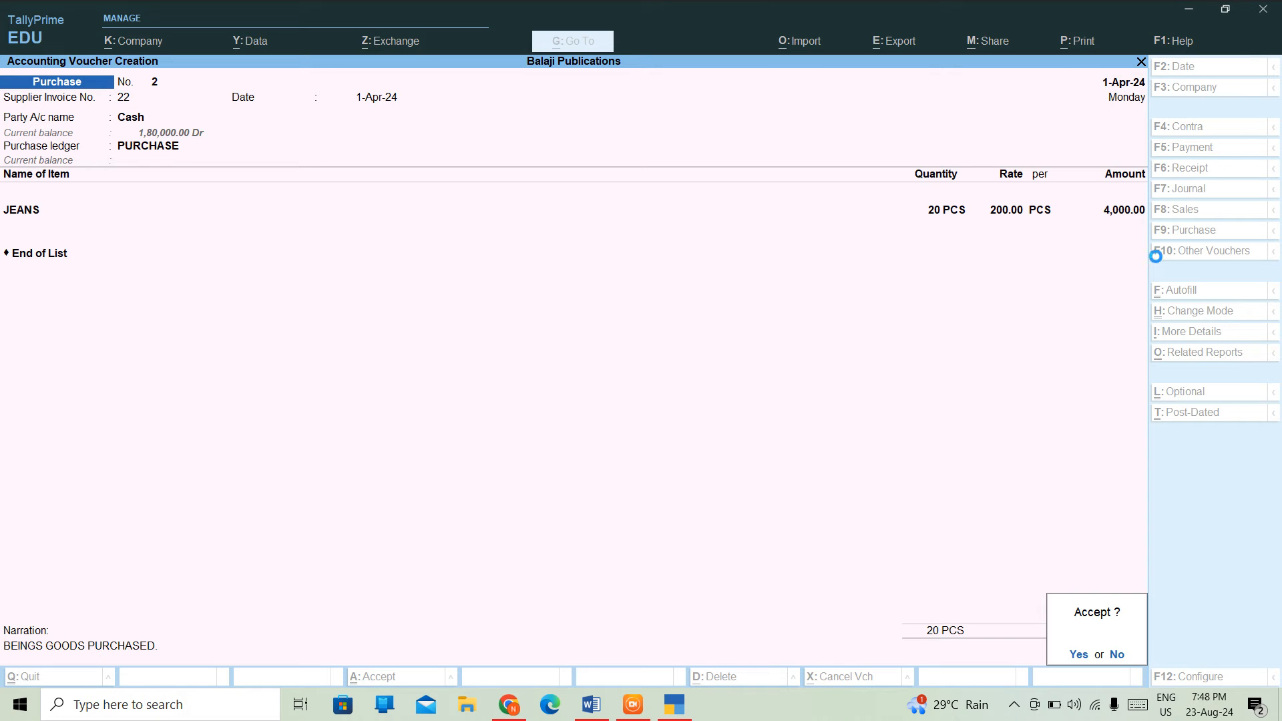
key(y)
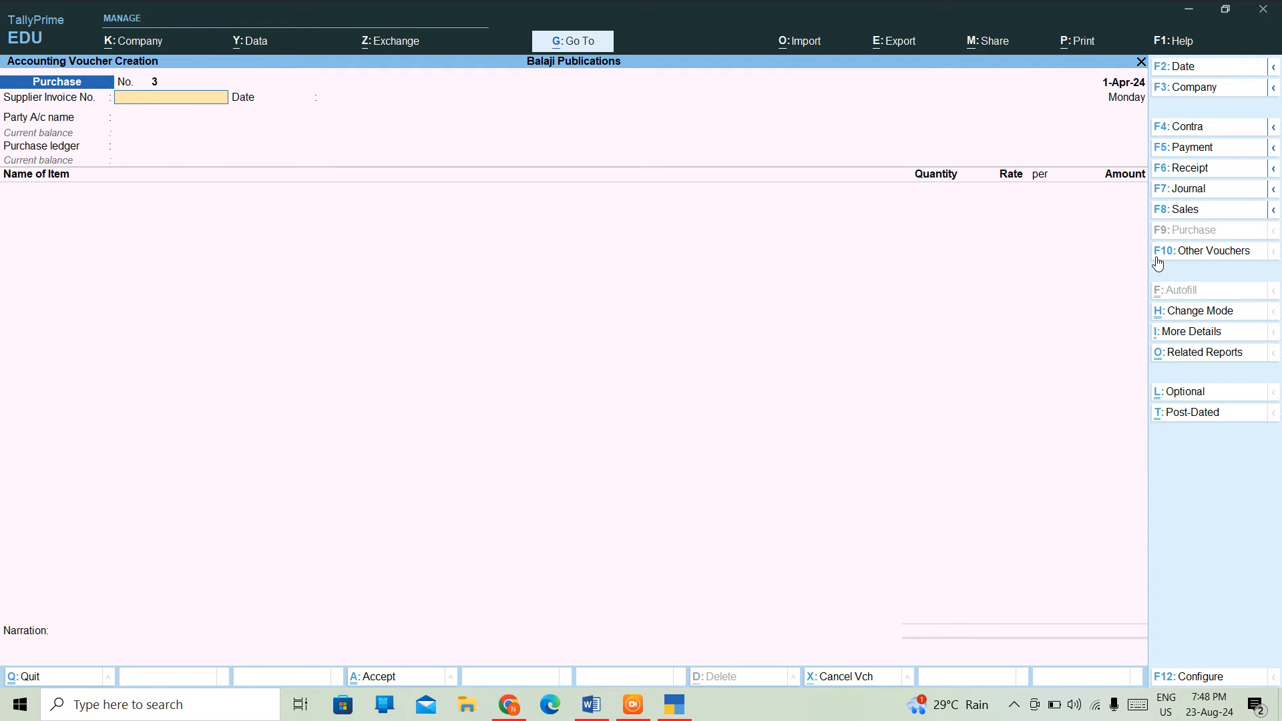
key(Escape)
- Quit voucher entry and open the Purchase Register from Display More Reports > Account Books
key(y)
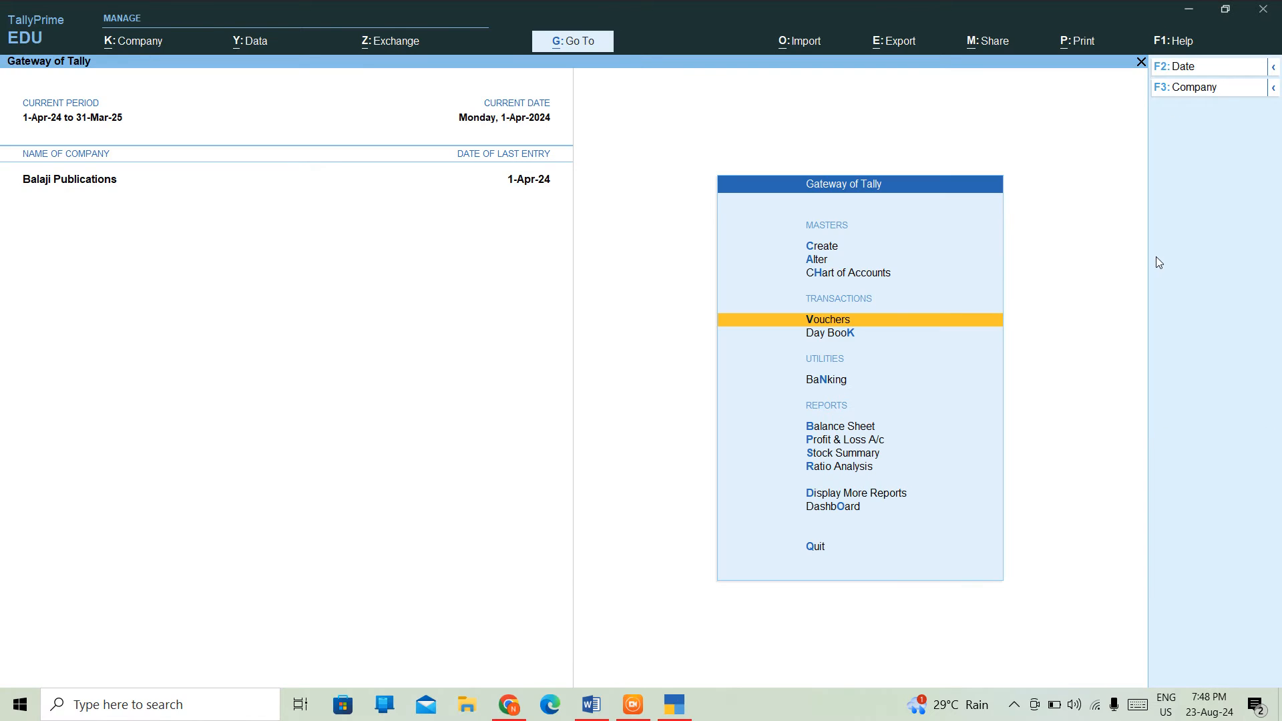
key(Down)
key(Down)
key(Down)
key(Down)
key(Down)
key(Down)
key(Down)
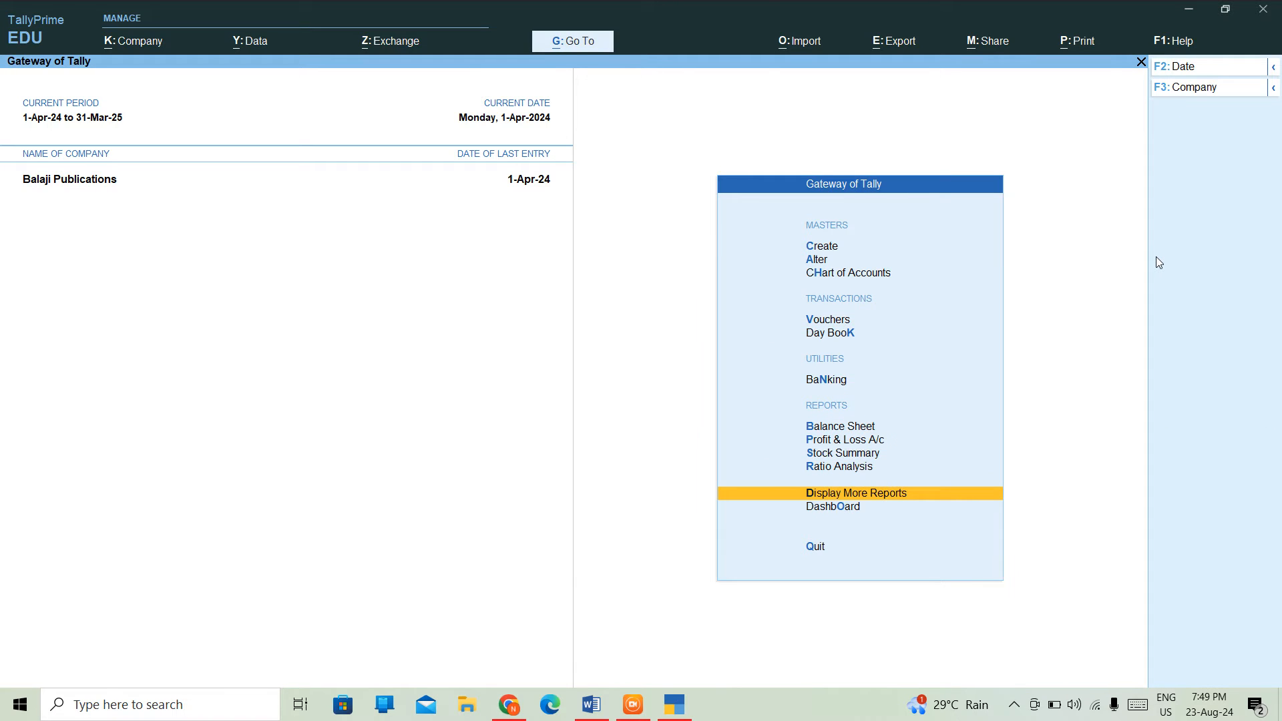
key(Return)
key(Down)
key(Down)
key(Down)
key(Down)
key(Down)
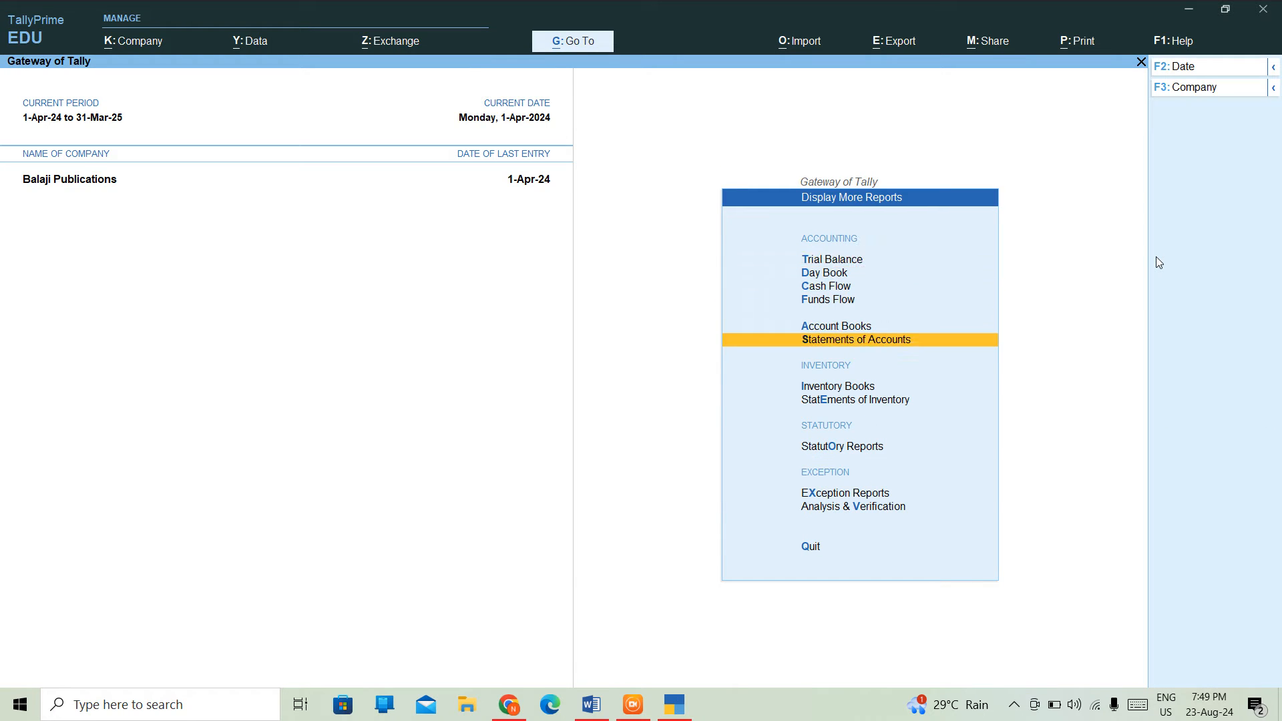
key(Up)
key(Return)
key(Down)
key(Down)
key(Down)
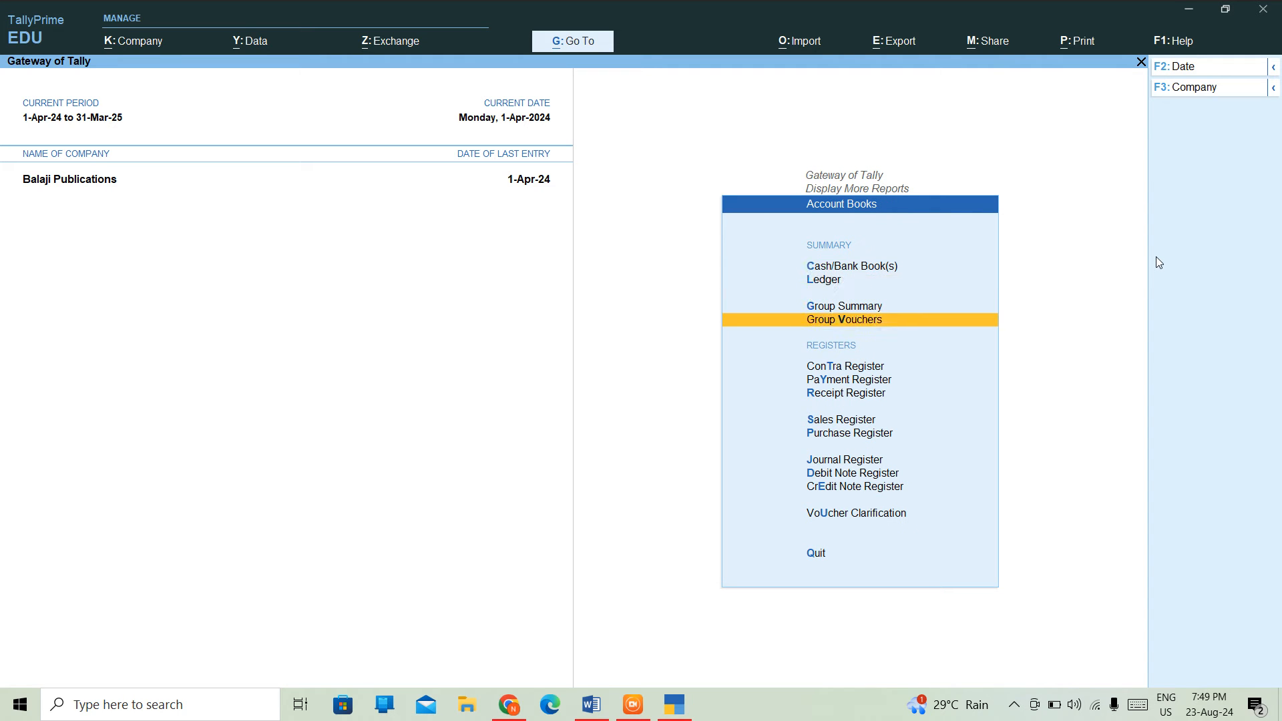
key(Down)
key(Down)
key(Down)
key(Down)
key(Down)
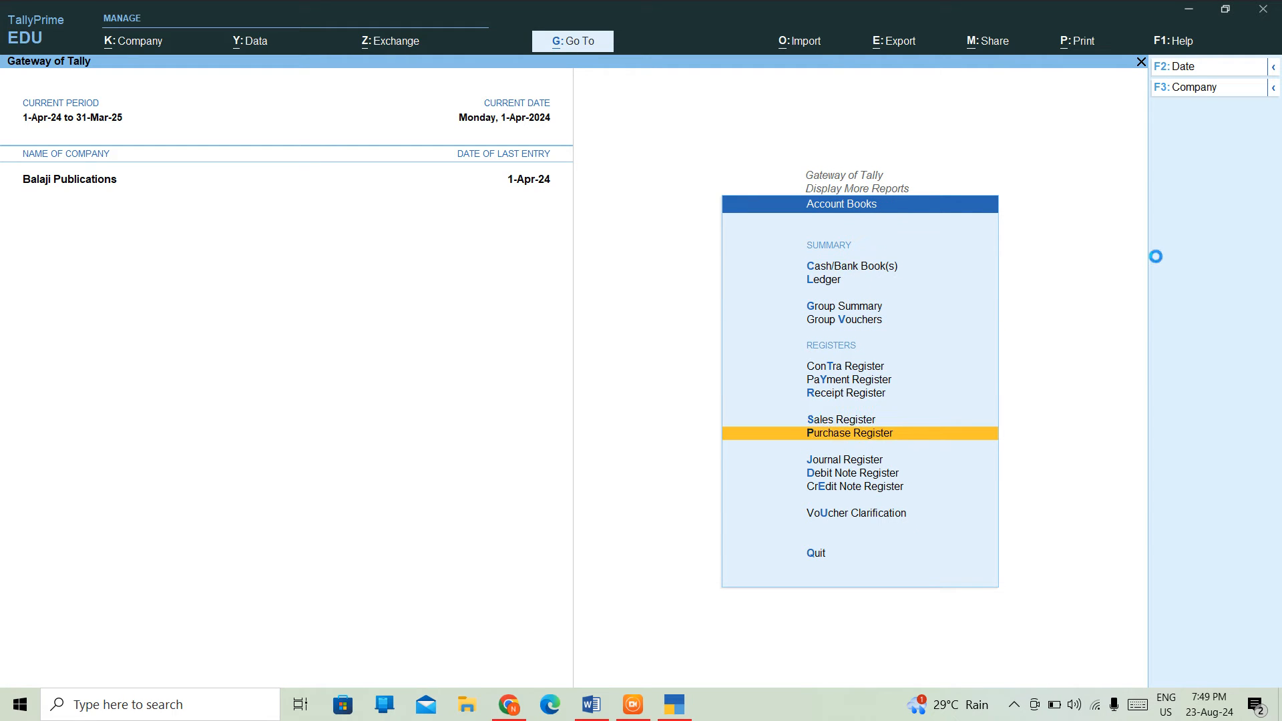
key(Return)
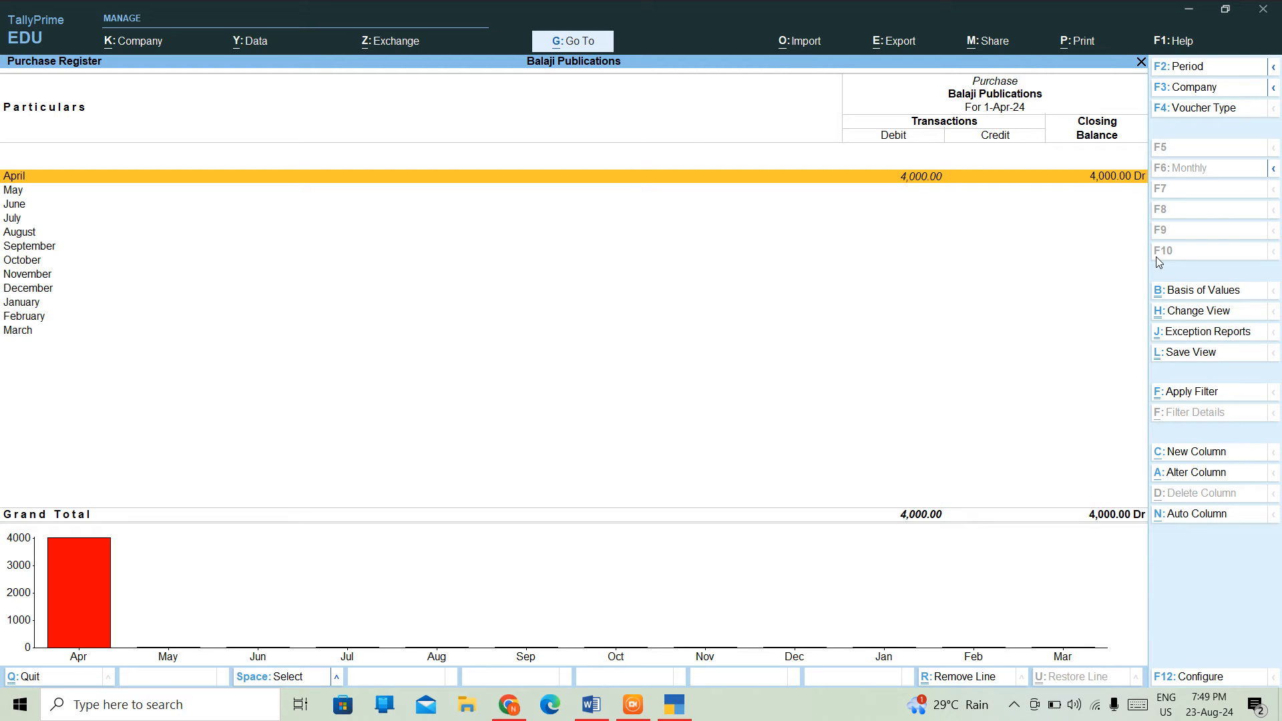
- Inspect April's 4,000.00 Cash purchase voucher, then back out to the Gateway of Tally
key(Return)
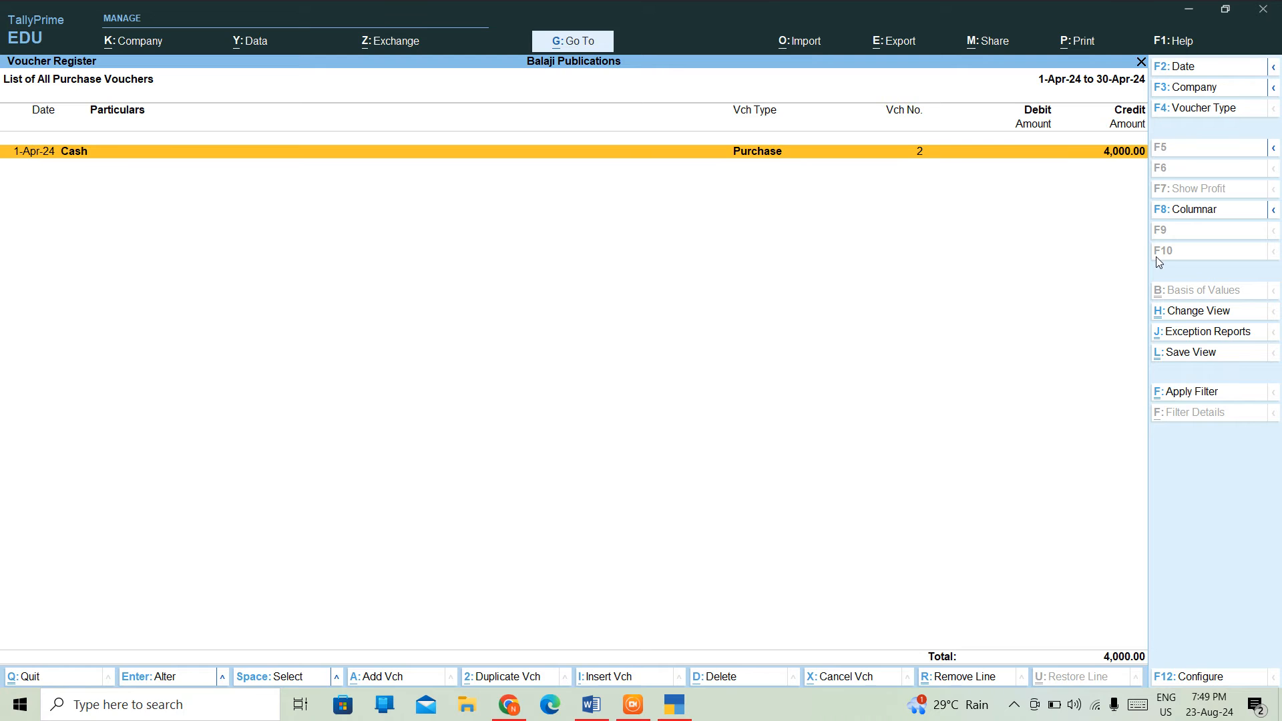
key(Return)
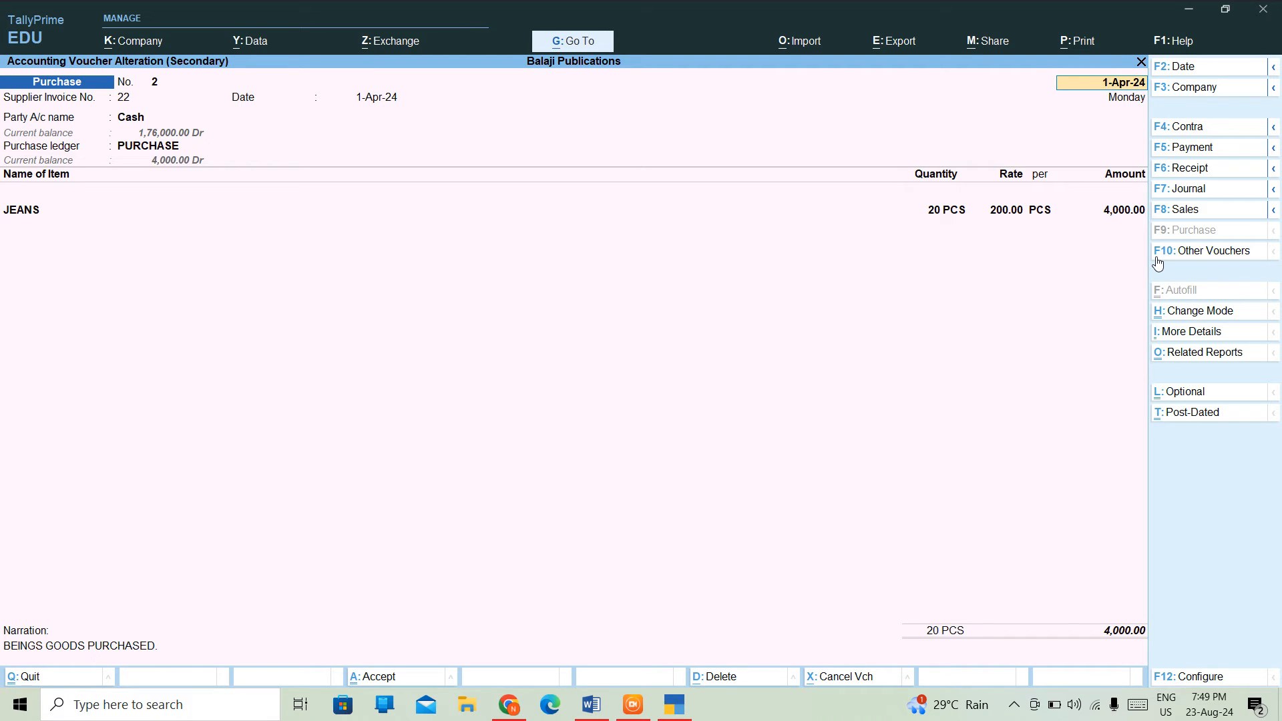
key(BackSpace)
key(Escape)
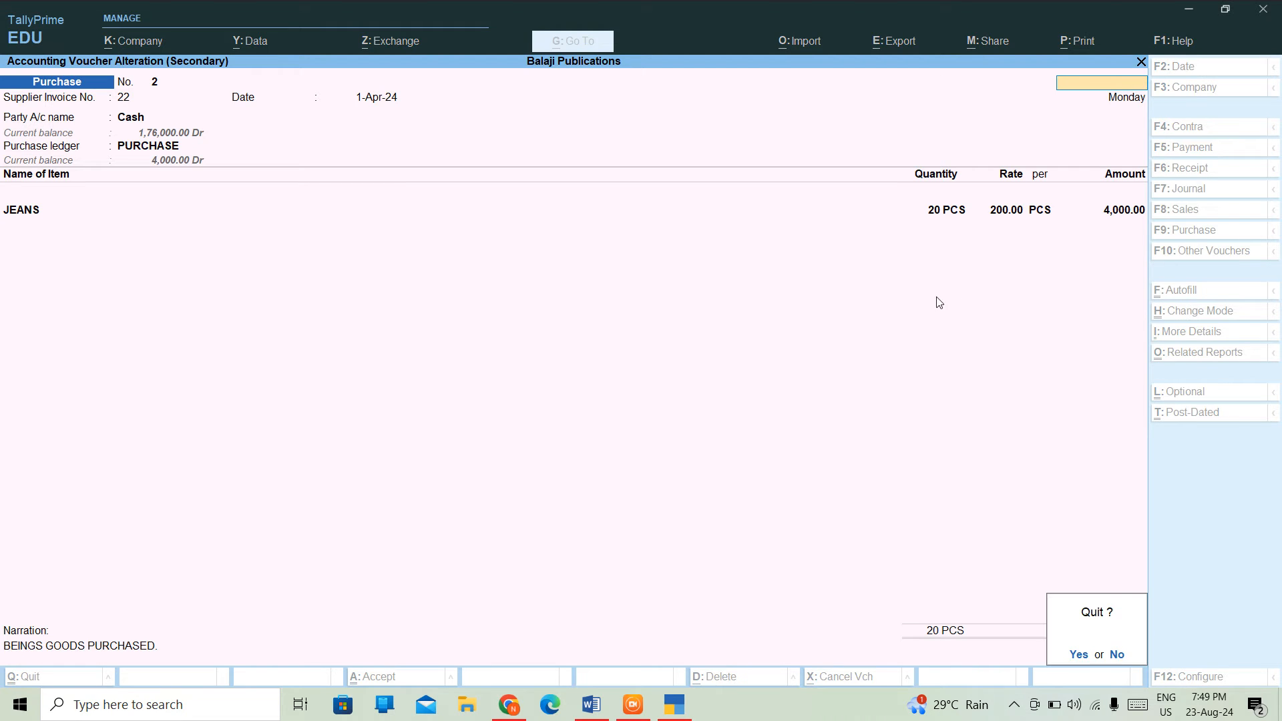
key(Return)
key(Escape)
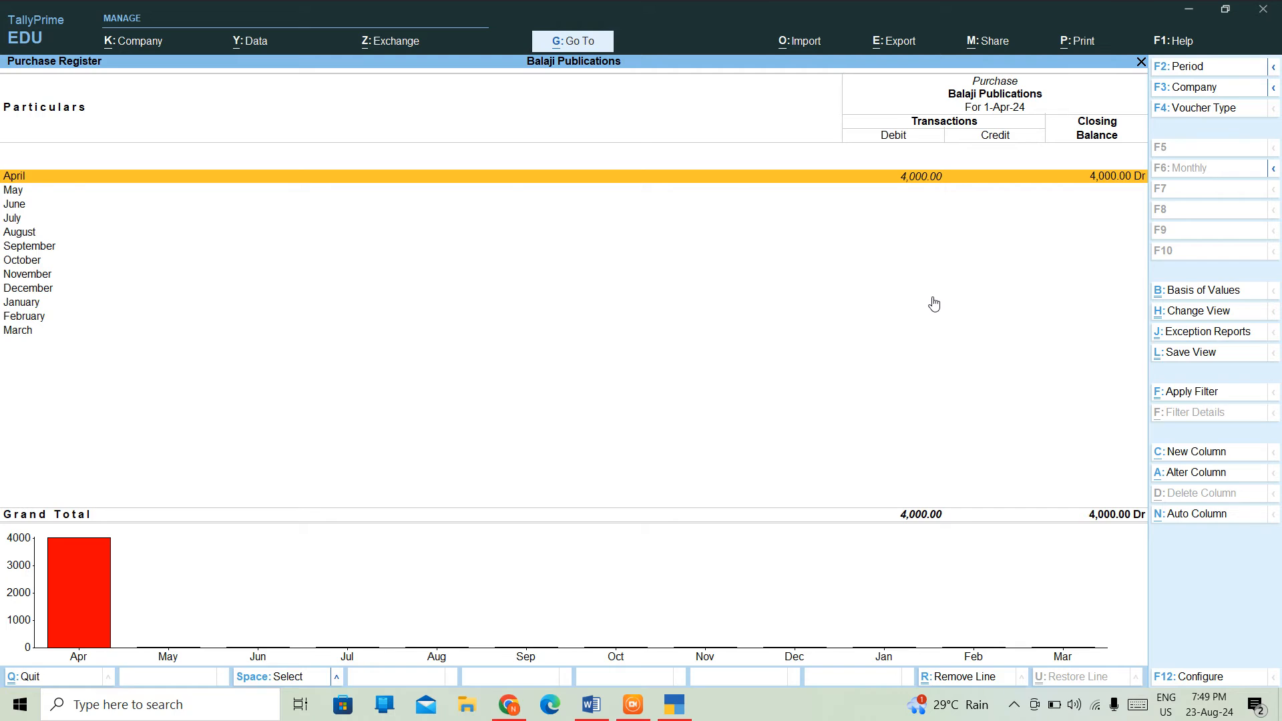
key(Escape)
key(Up)
key(Up)
key(Up)
key(Up)
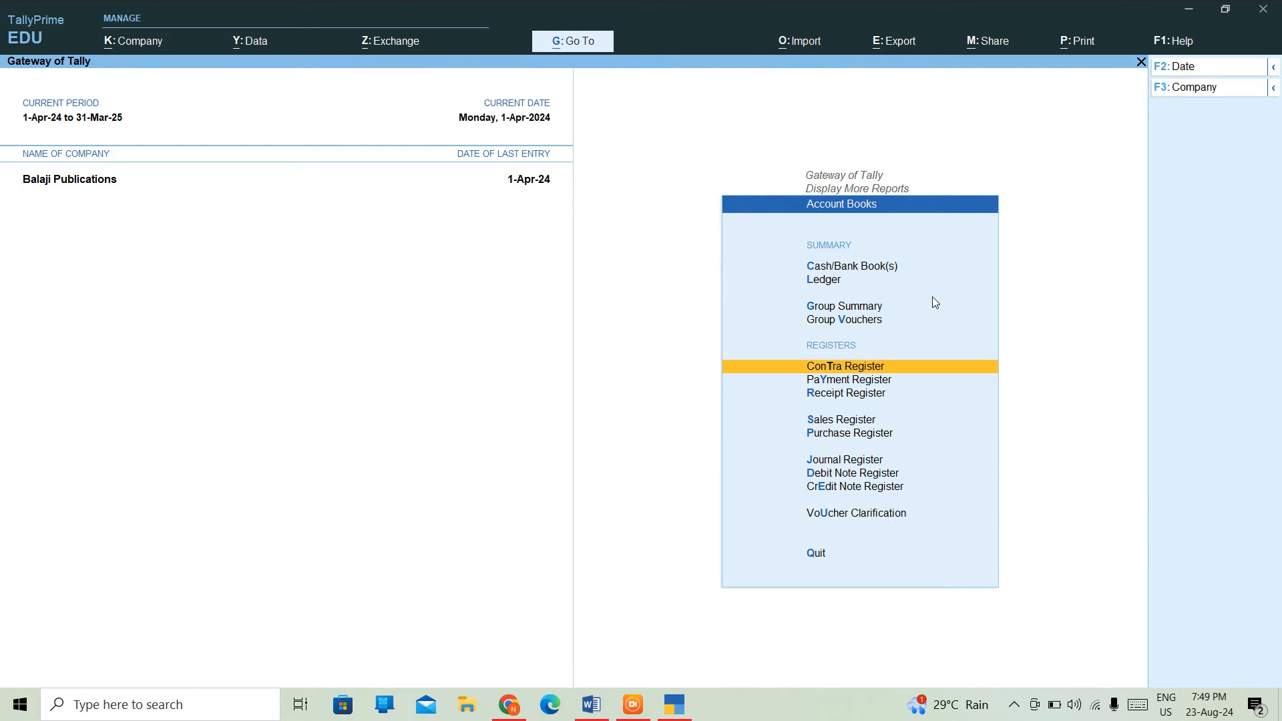
key(Escape)
key(Escape)
key(Up)
key(Up)
key(Up)
key(Up)
key(Up)
key(Up)
key(Up)
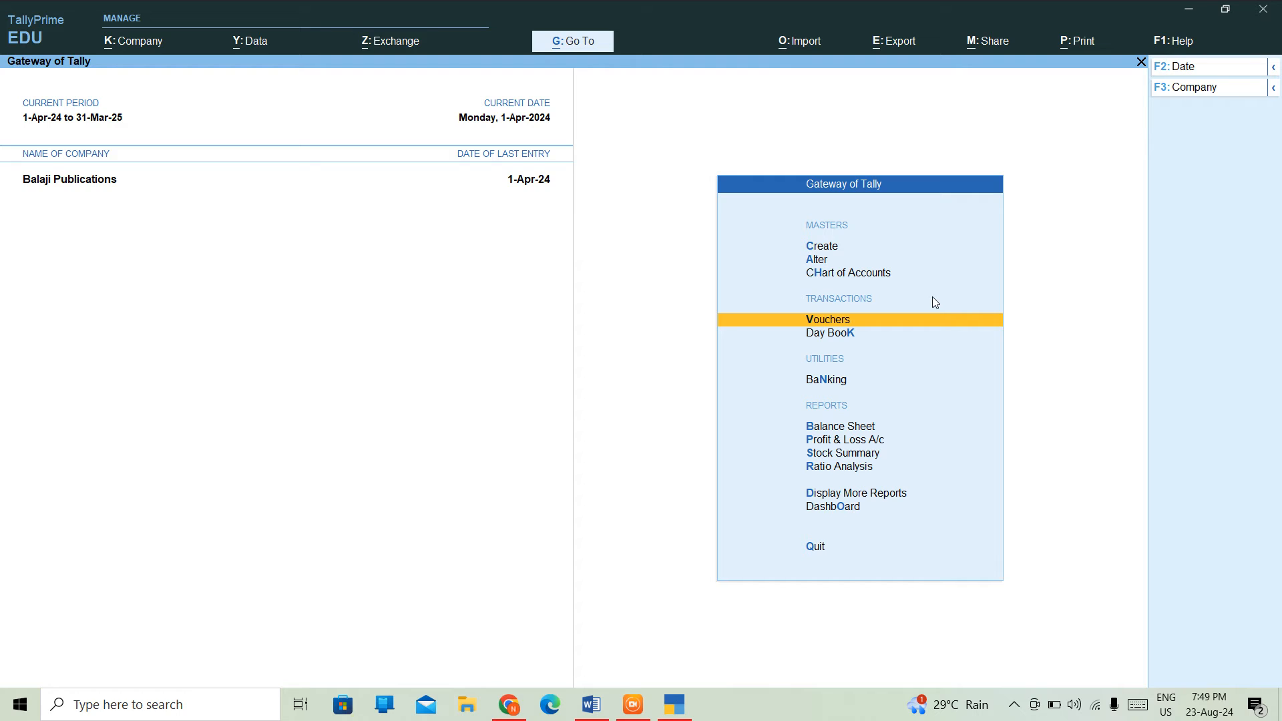
- Start a new Receipt voucher in Single Entry mode
key(Return)
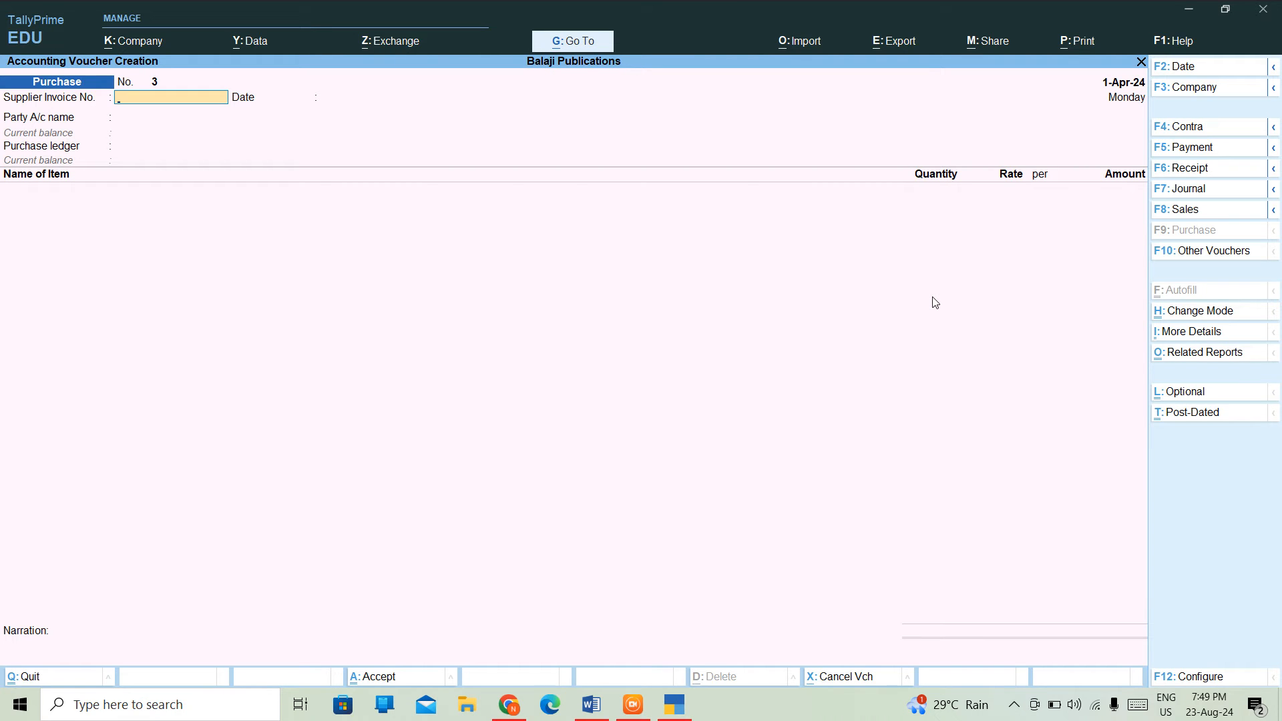
click(1161, 168)
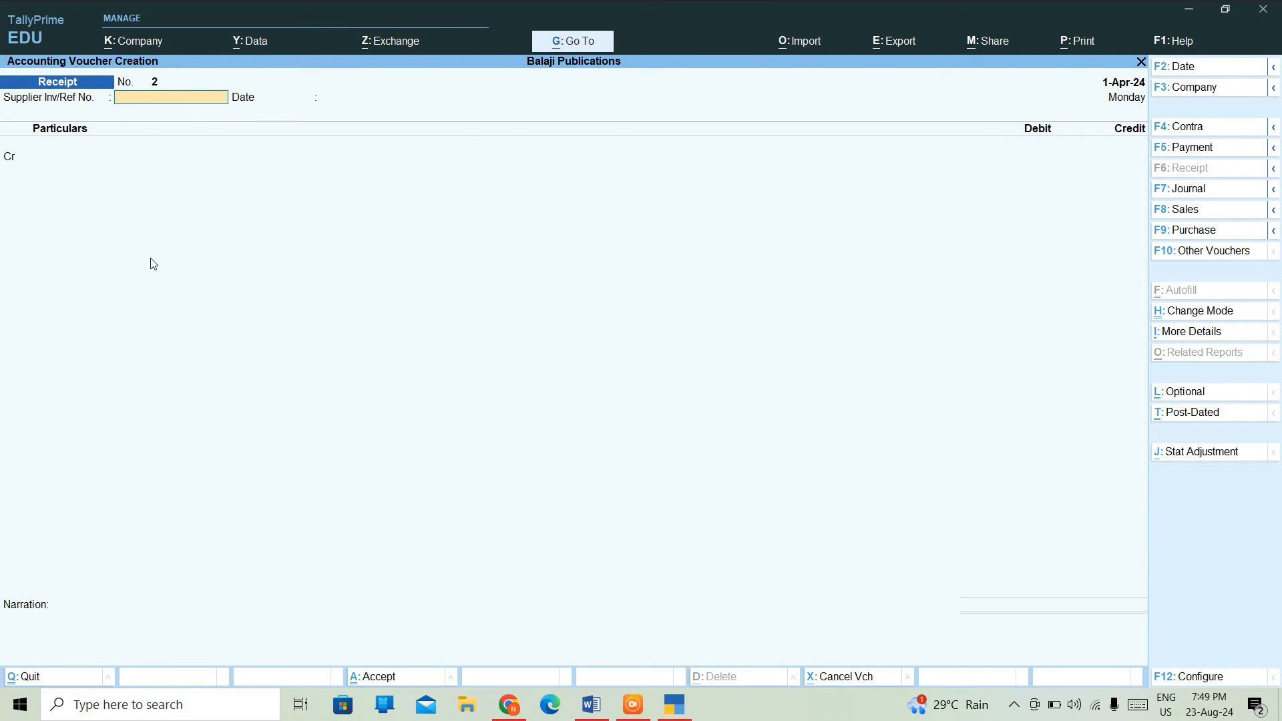
key(ctrl+h)
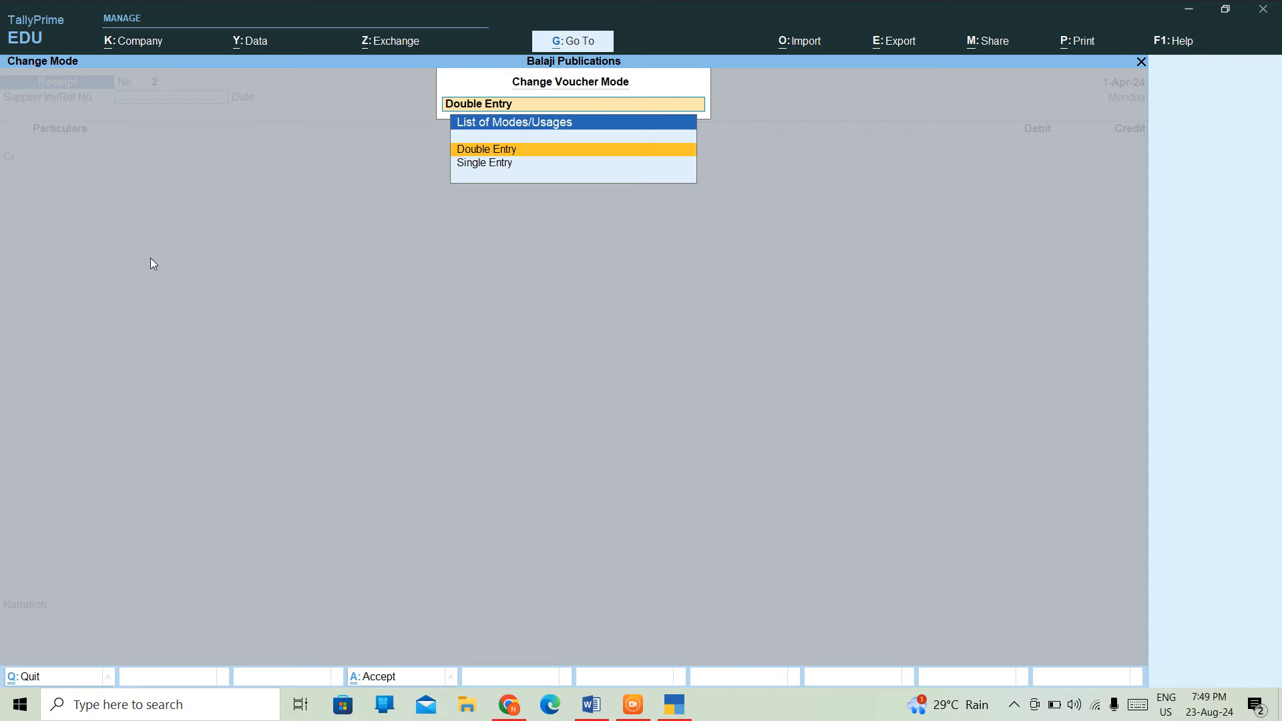
key(Down)
key(Return)
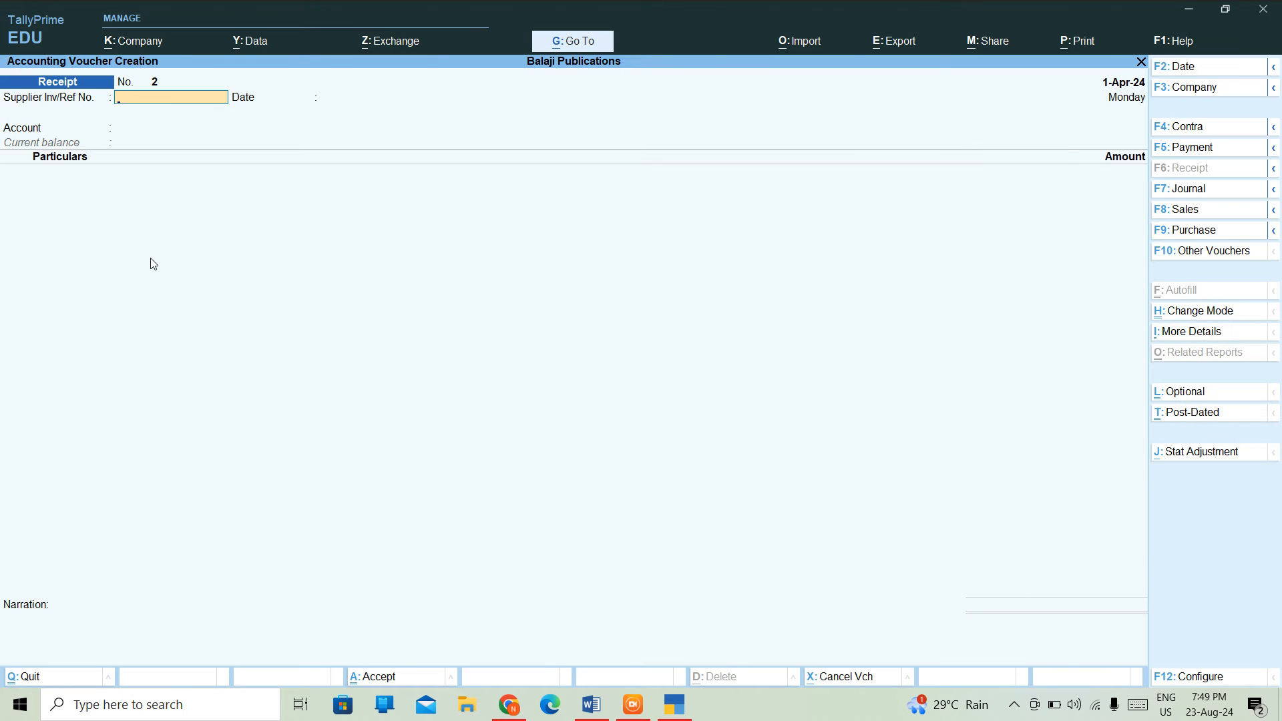
- Enter reference 12 and Cash, then switch it to Purchase voucher No. 3
text(12)
key(Return)
key(Return)
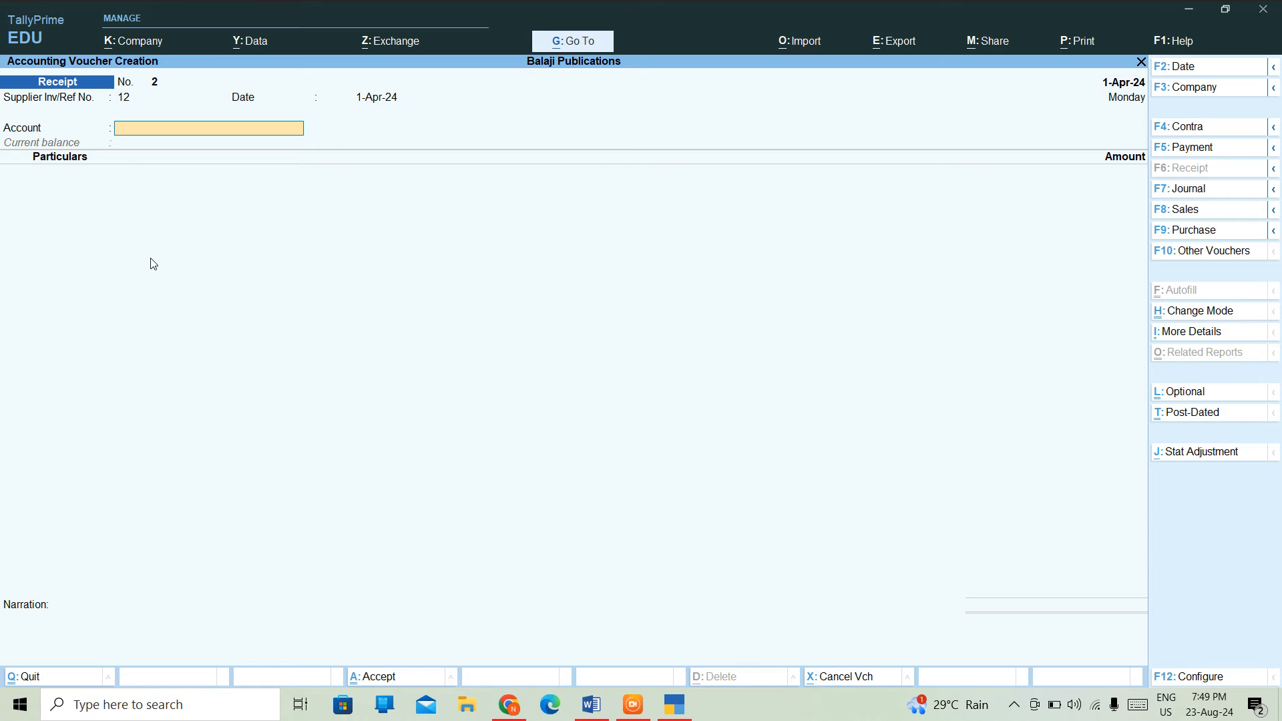
text(c)
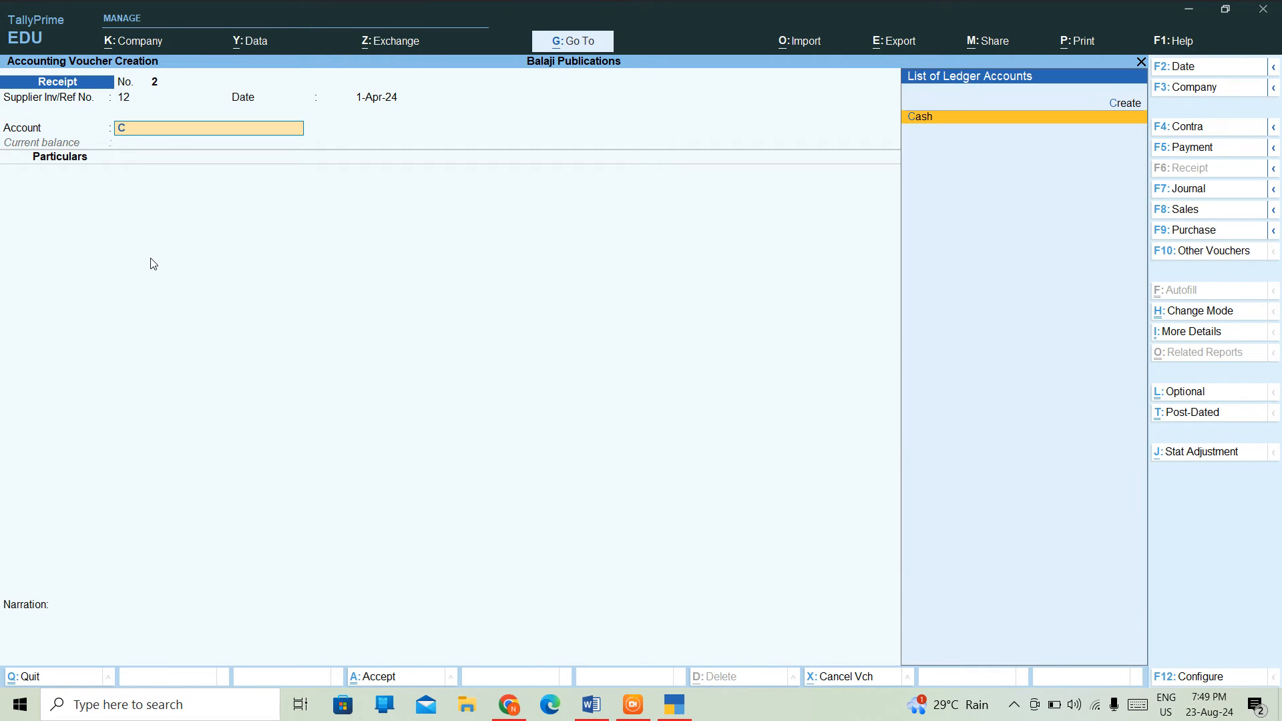
key(Return)
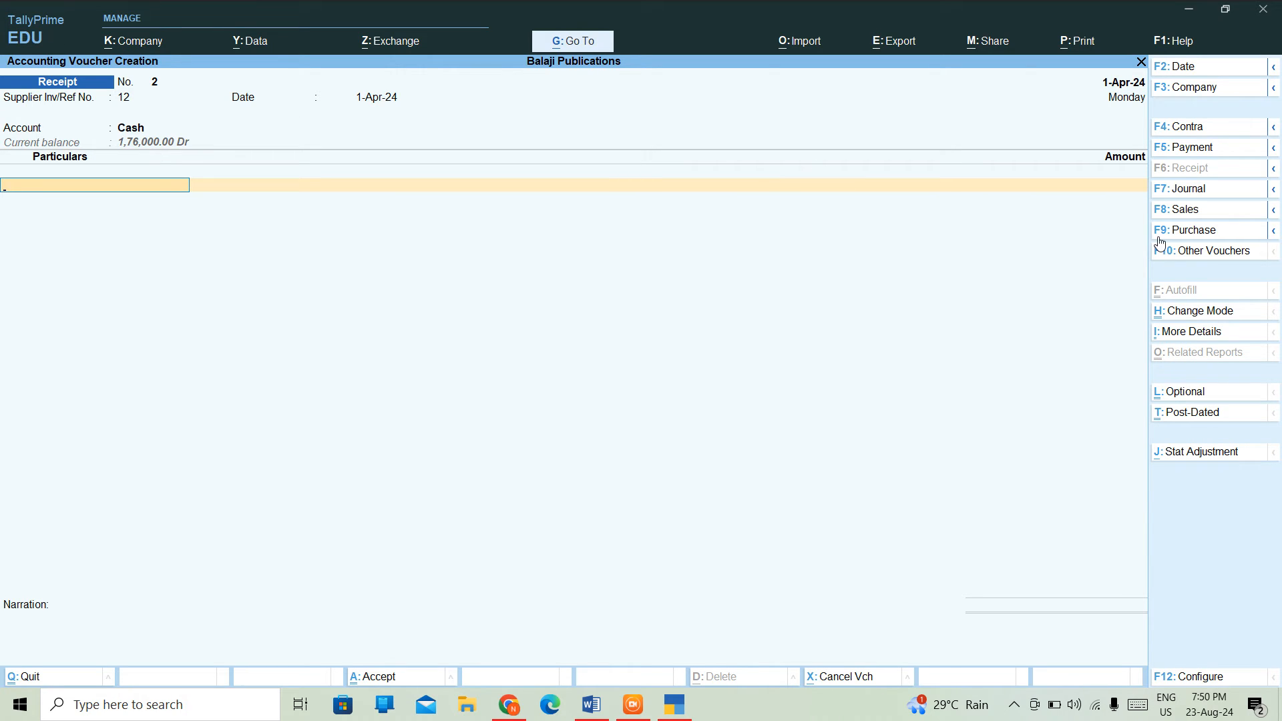
click(1186, 231)
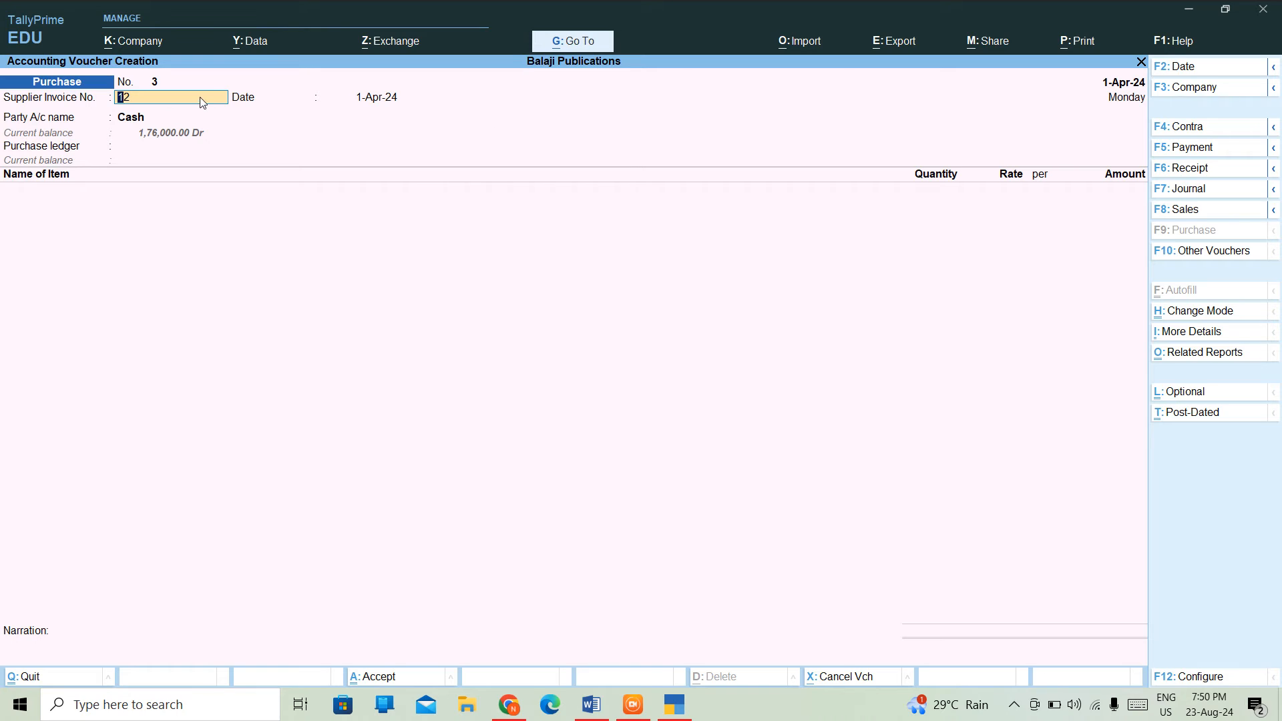
- Enter invoice 12 and create a new party ledger BANK A/C under Bank Accounts
text(12)
key(Return)
key(Return)
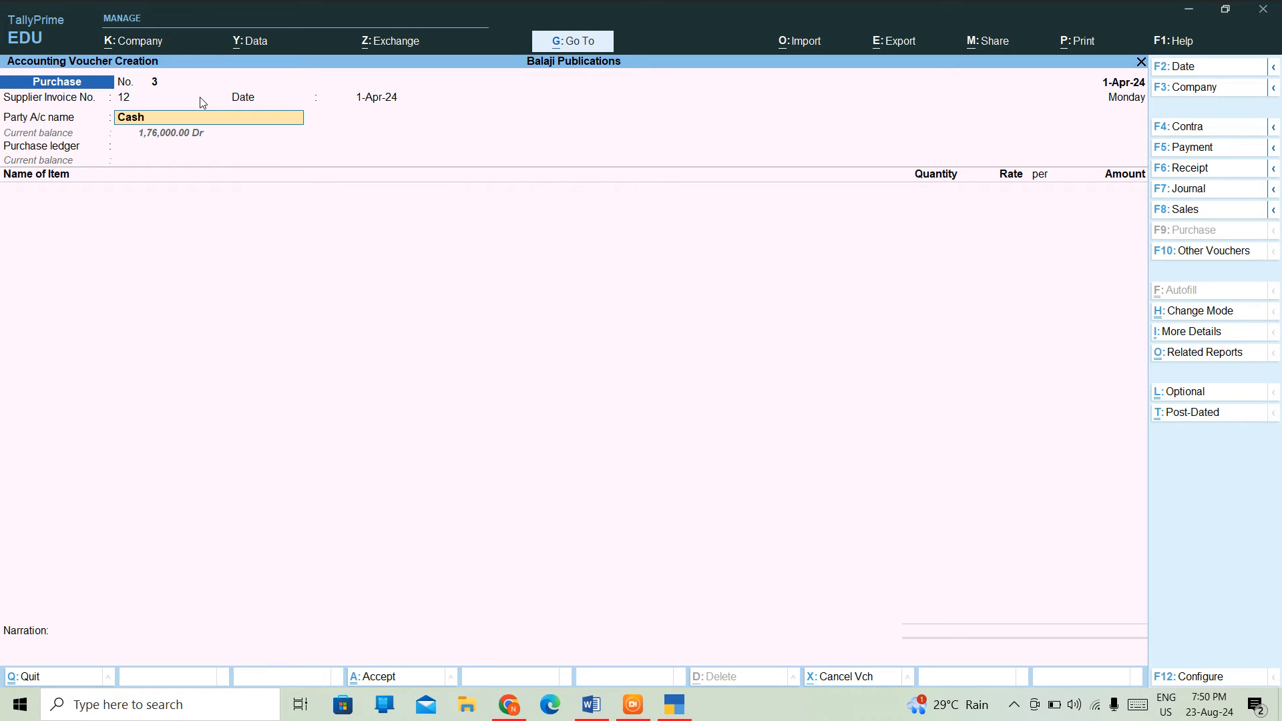
text(s)
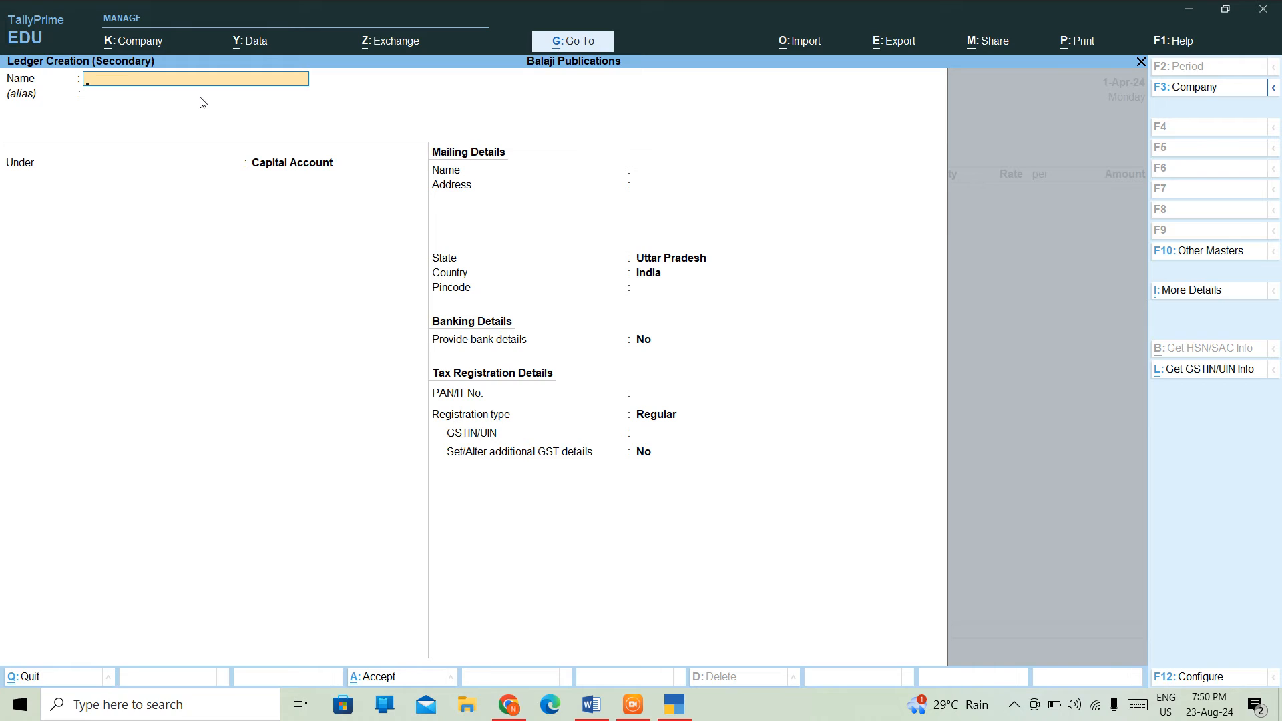
text(BANK A/C)
key(Return)
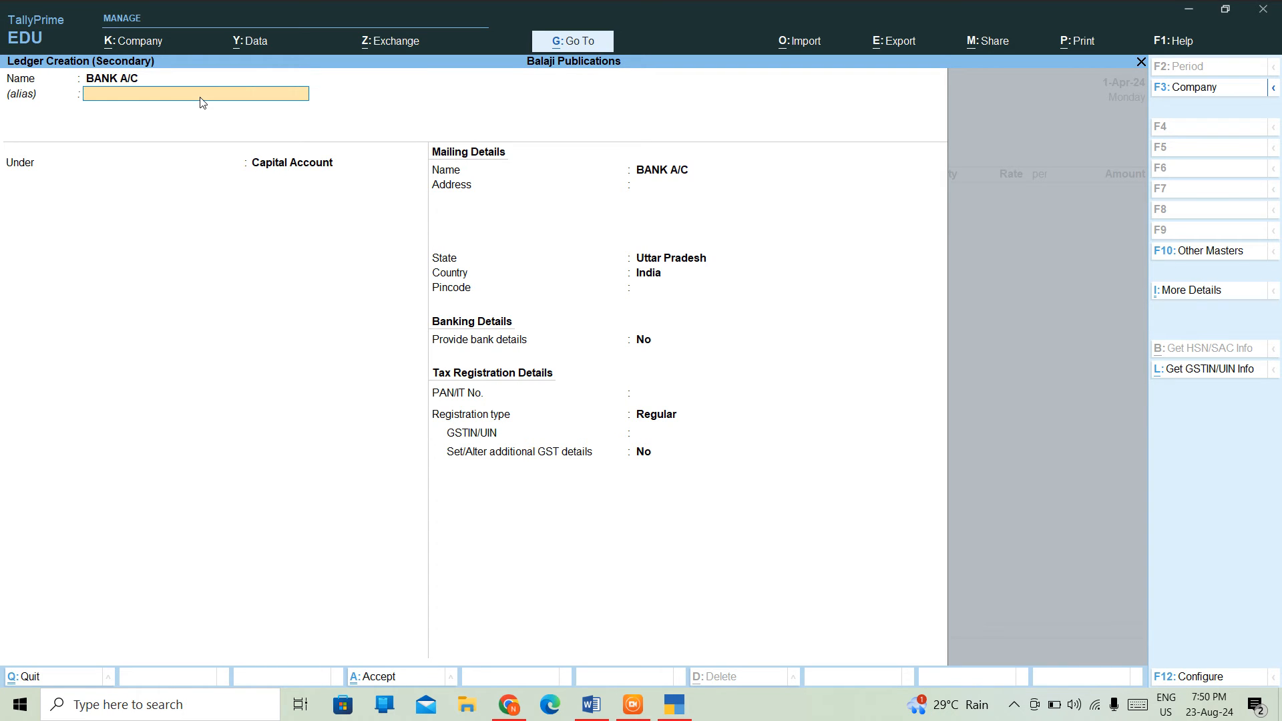
key(Return)
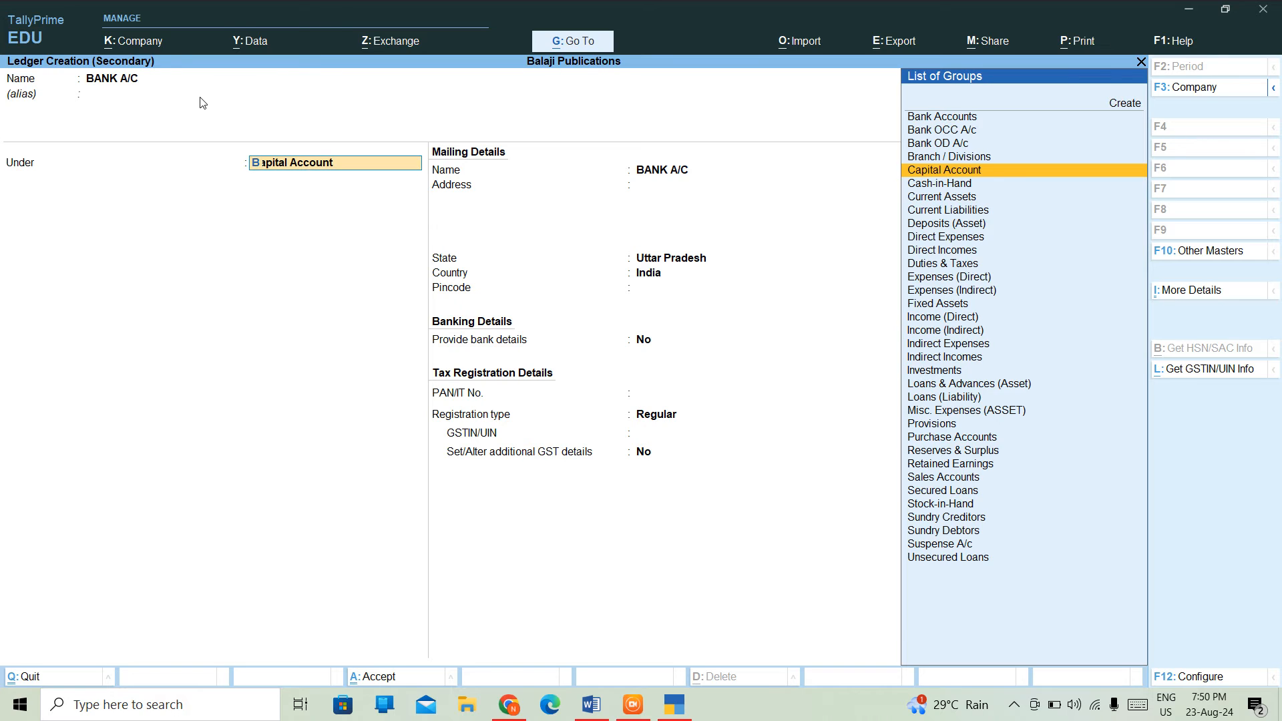
text(B)
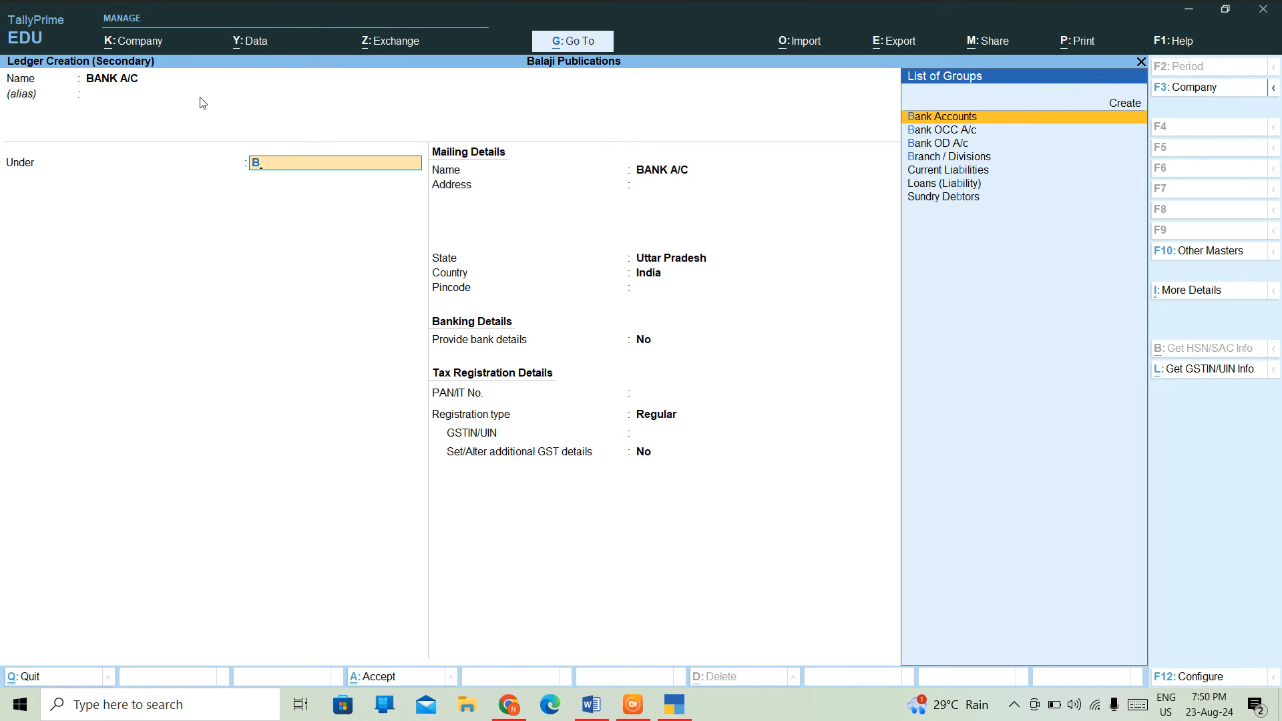
key(Return)
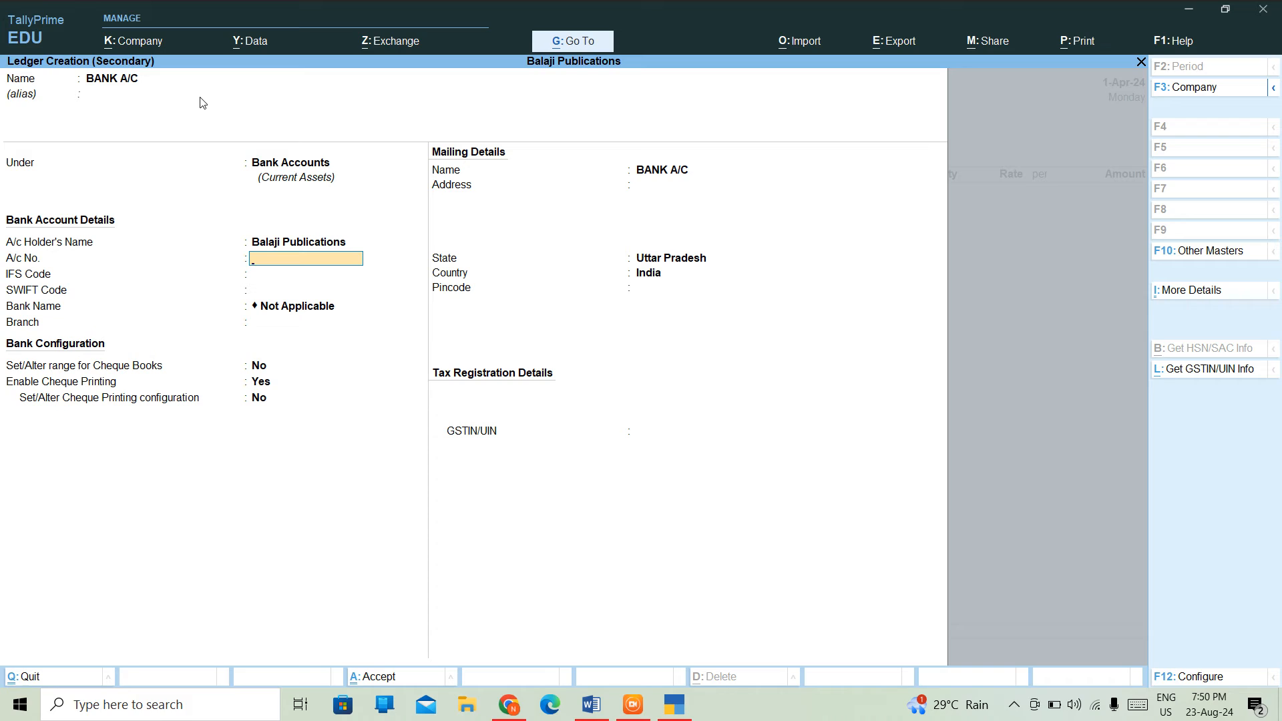
- Fill in the bank account number, IFS and SWIFT codes, save BANK A/C as the party
key(Return)
key(Return)
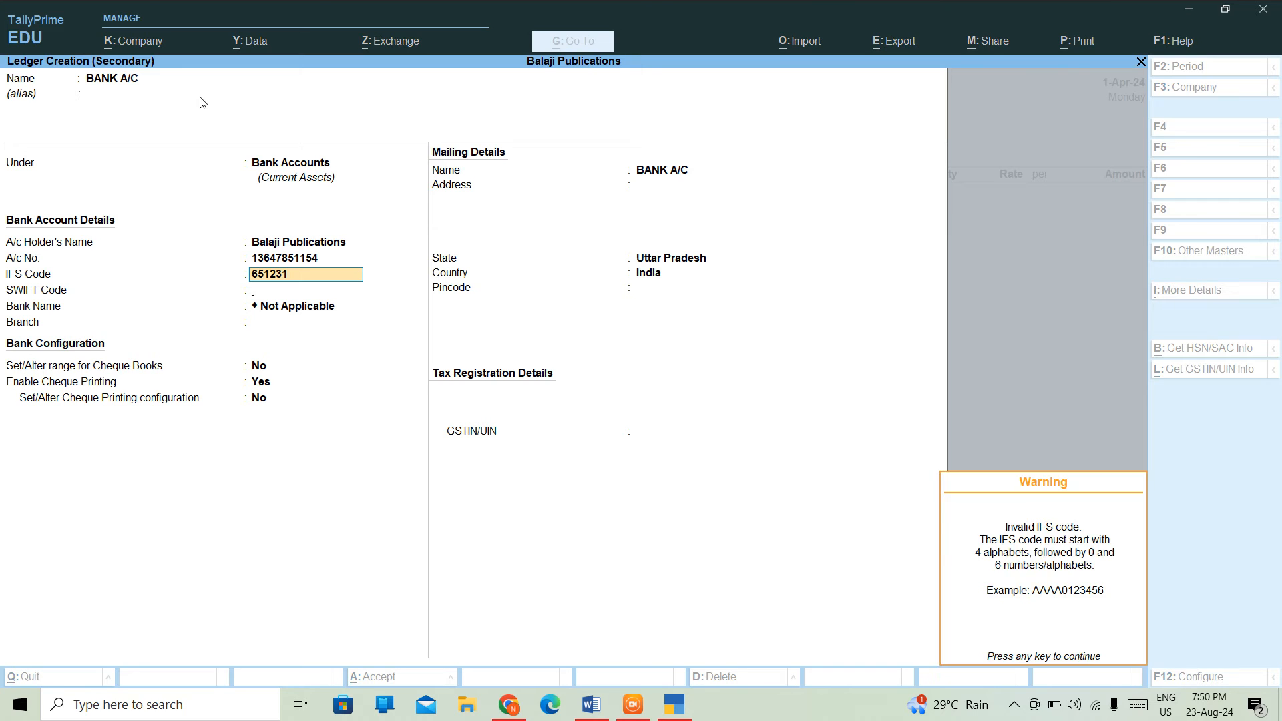
key(Return)
key(Return)
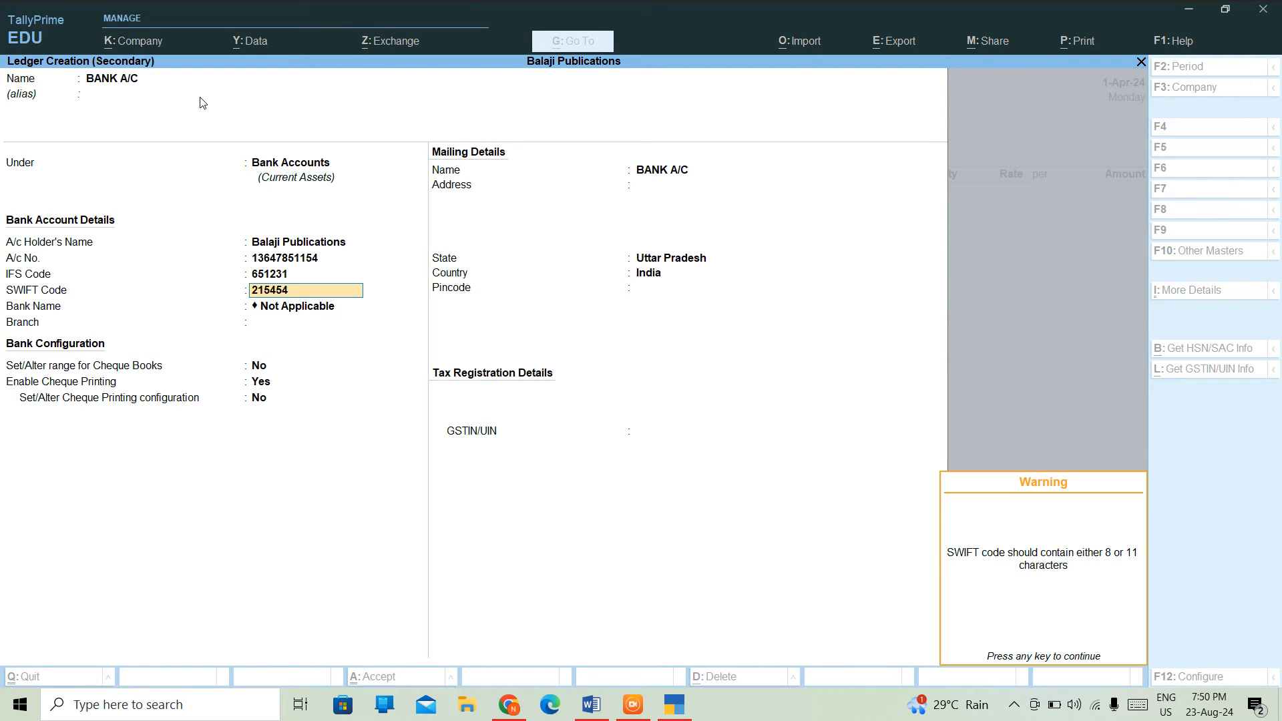
key(Return)
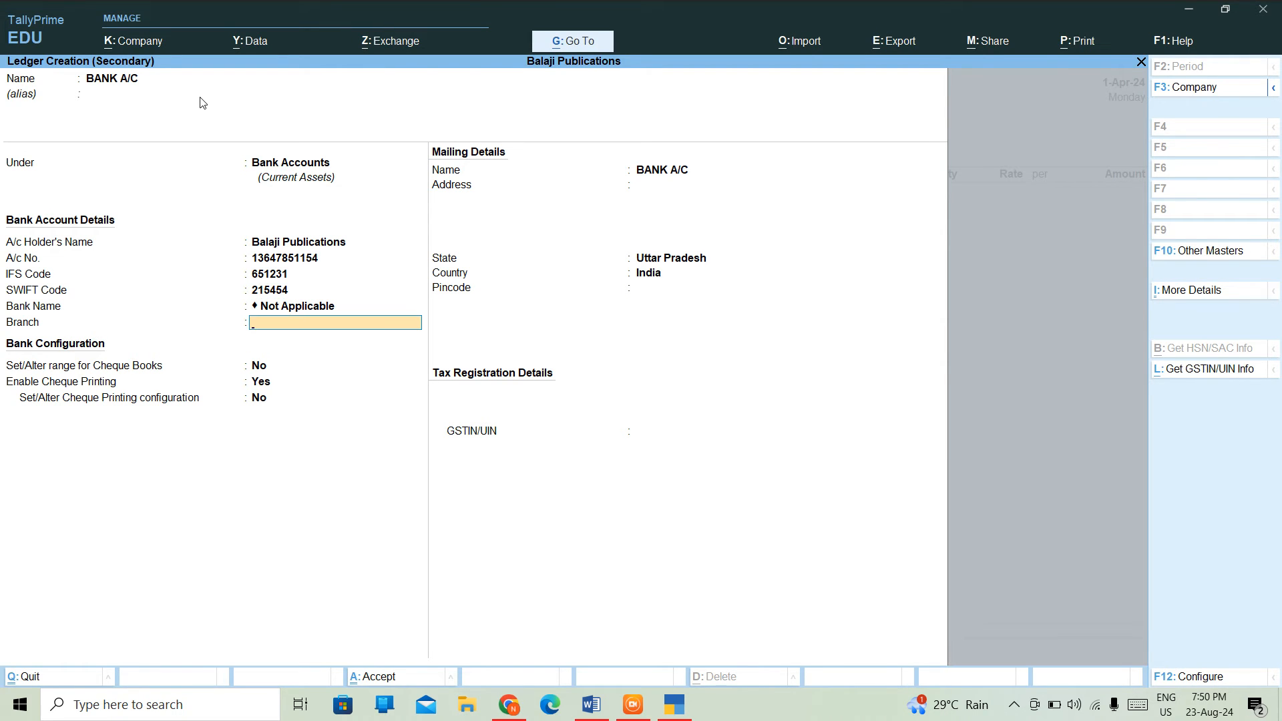
key(ctrl+a)
key(Return)
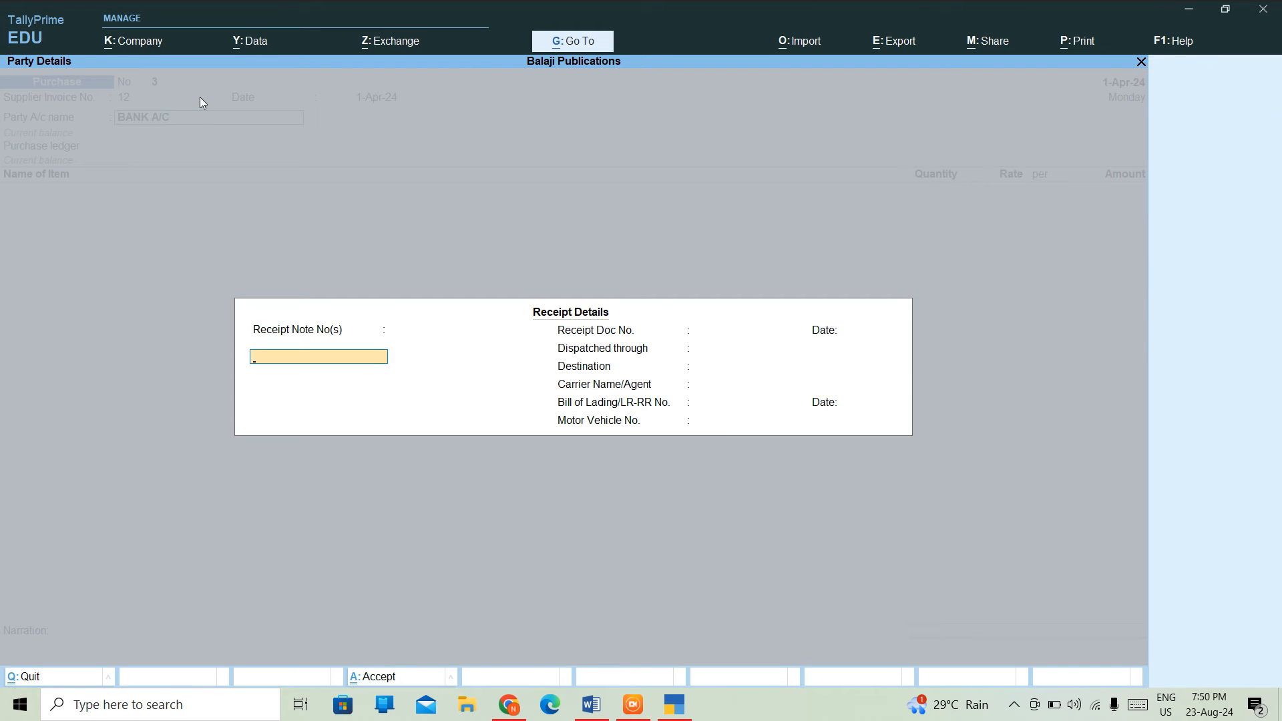
- Leave the receipt details empty and accept BANK A/C as the supplier
key(Return)
key(Return)
key(Return)
key(Return)
key(Return)
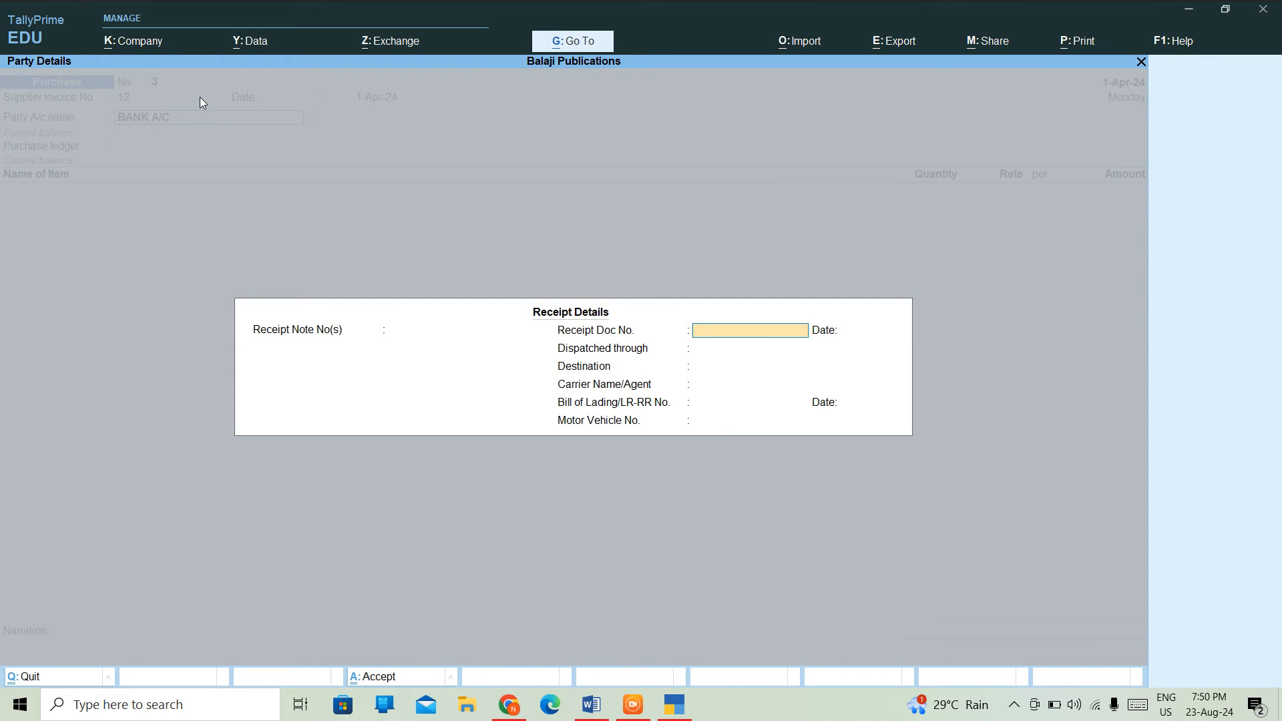
key(Return)
key(Return)
key(Return)
key(Return)
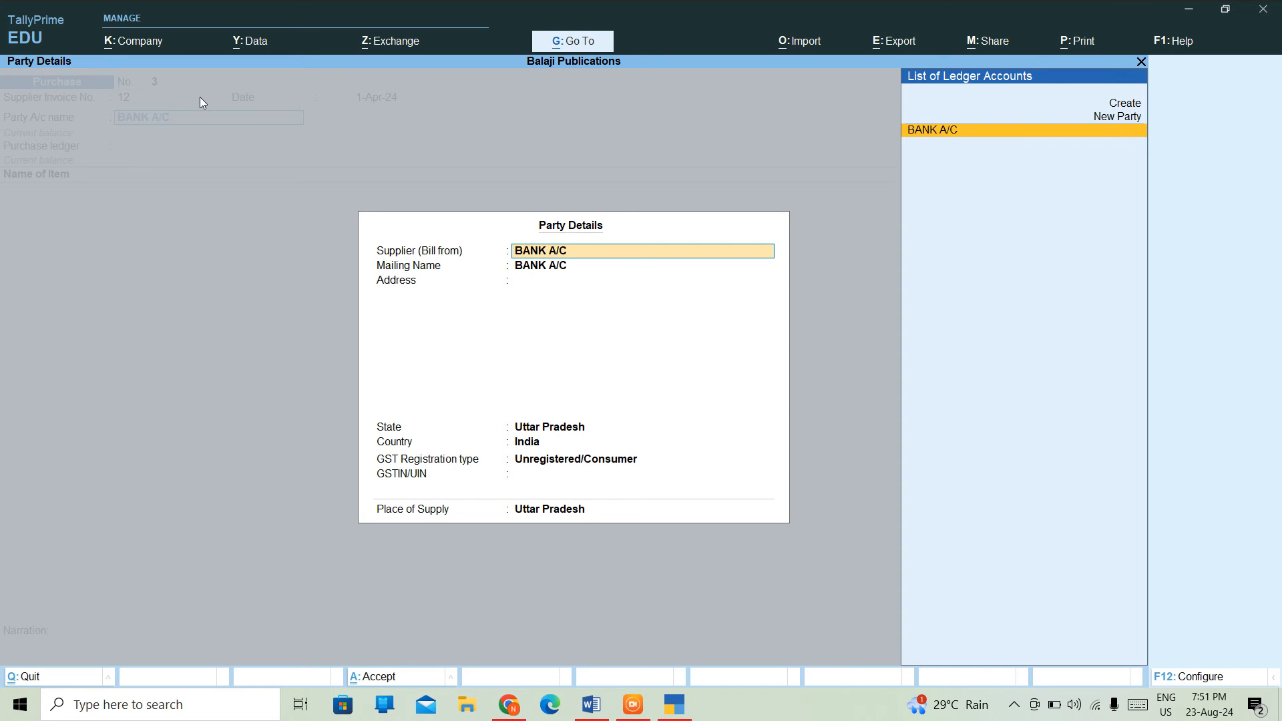
key(Return)
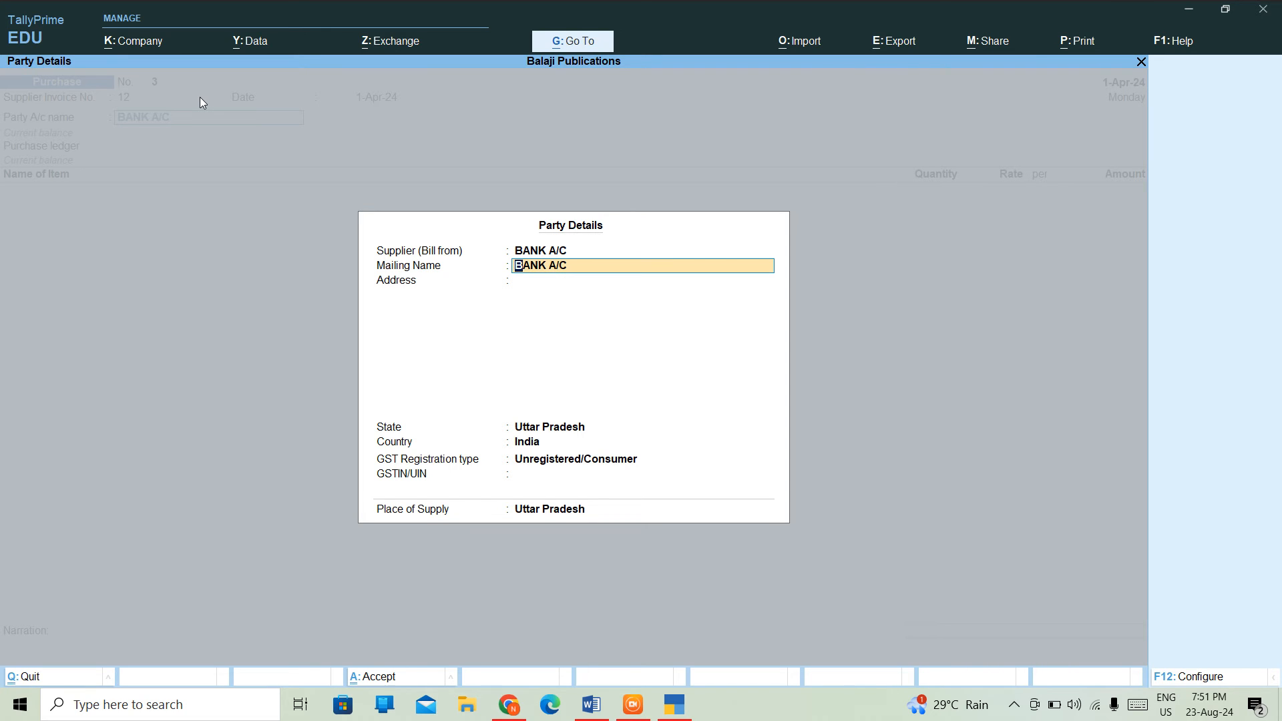
- Set the party mailing name to PUNJAB NATIONAL BANK, keep Unregistered/Consumer, and close party details
text(PUNK)
key(BackSpace)
text(JAB NATIONAL BANK)
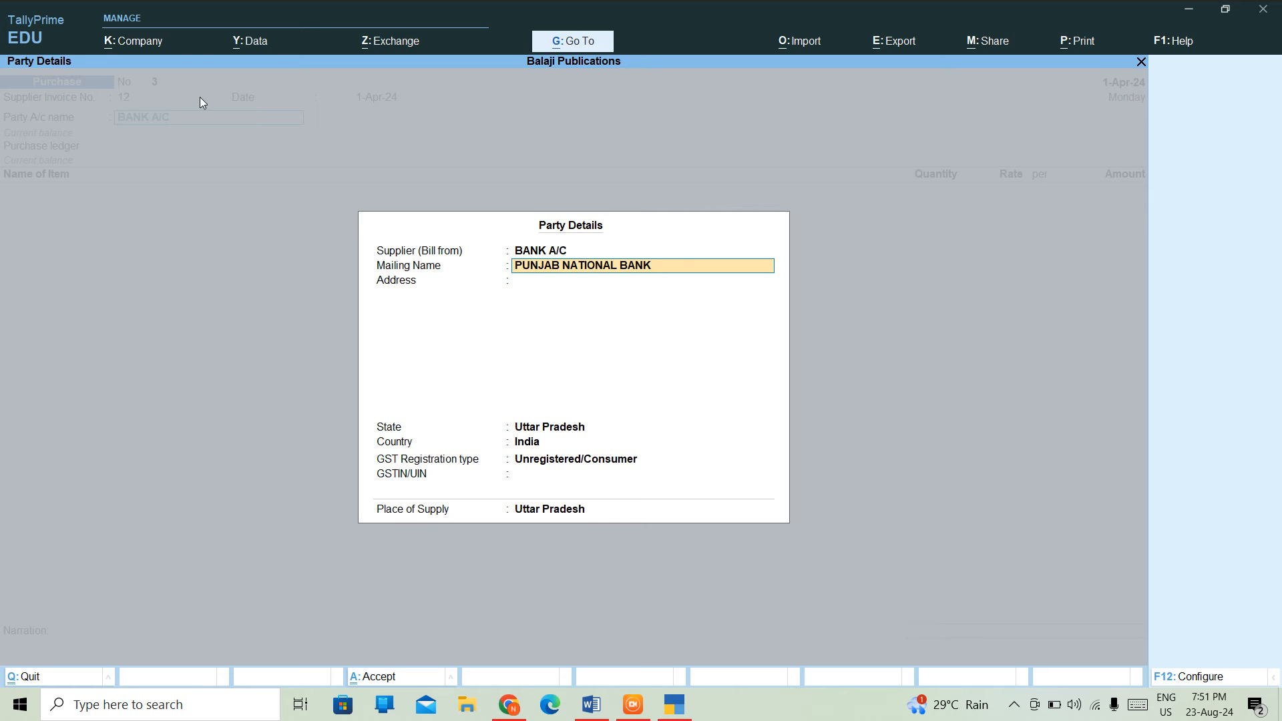
key(Return)
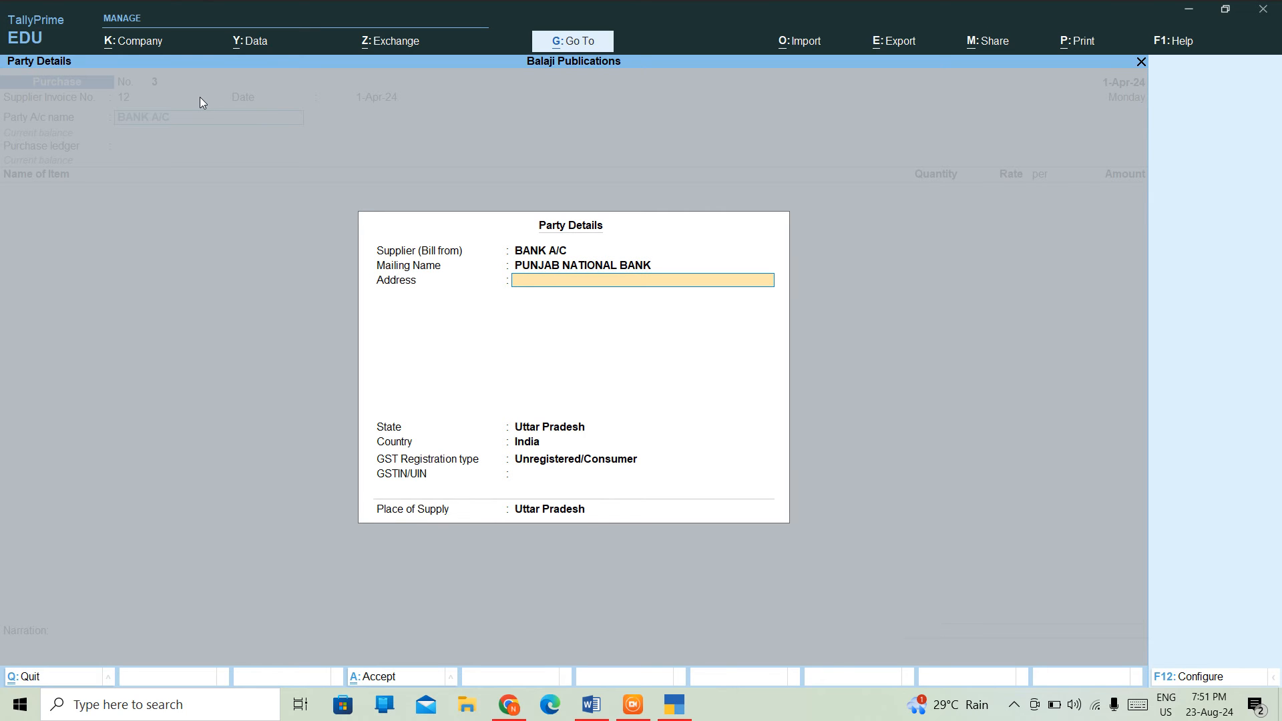
key(Return)
key(Return)
key(Return)
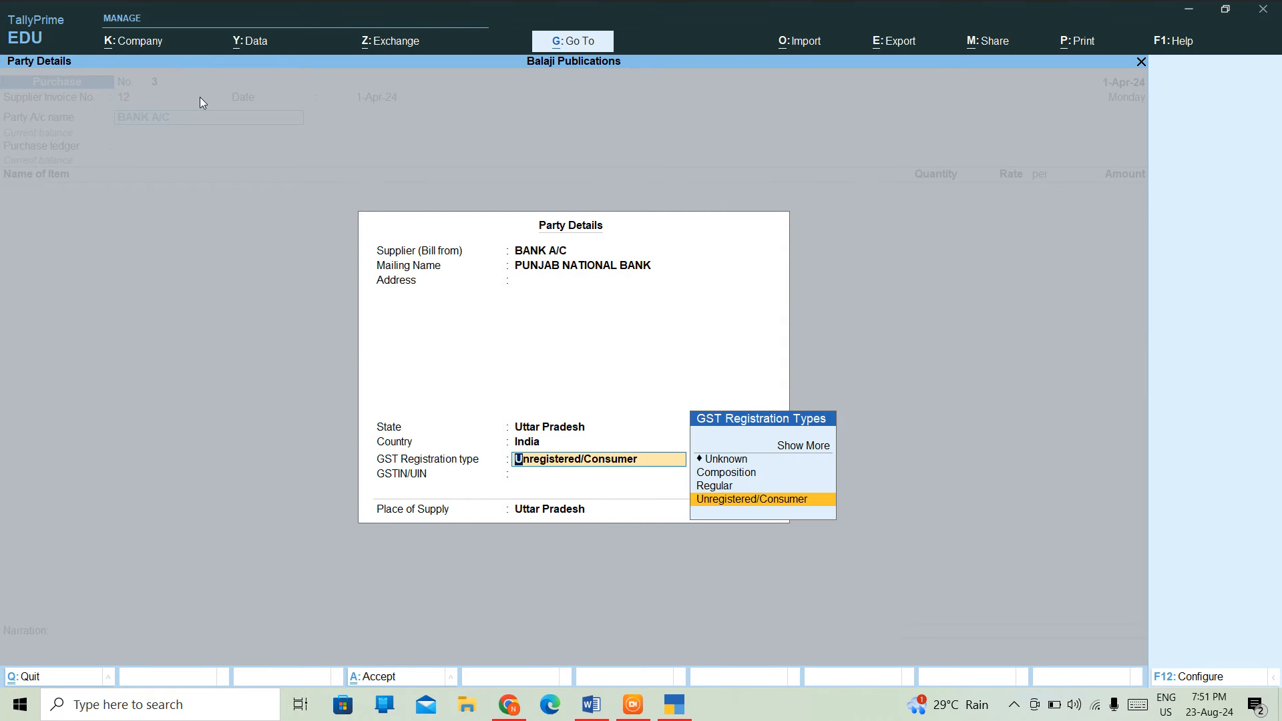
key(Up)
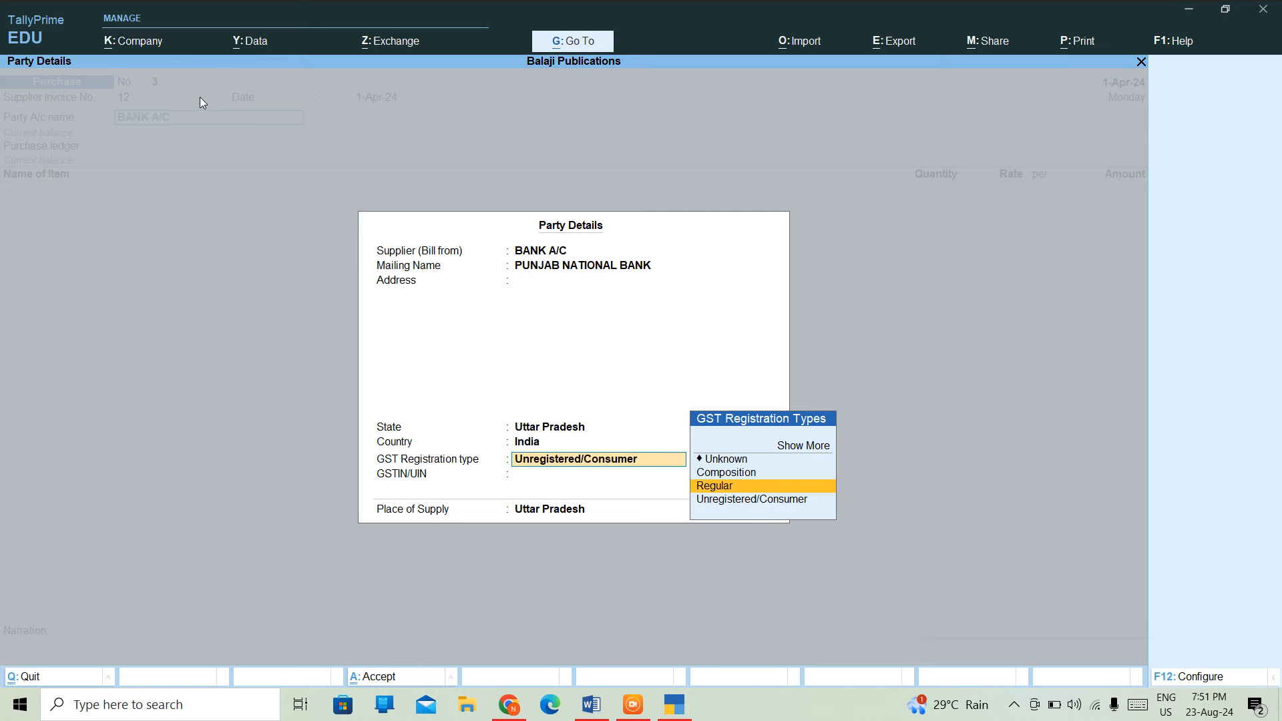
key(Down)
key(Return)
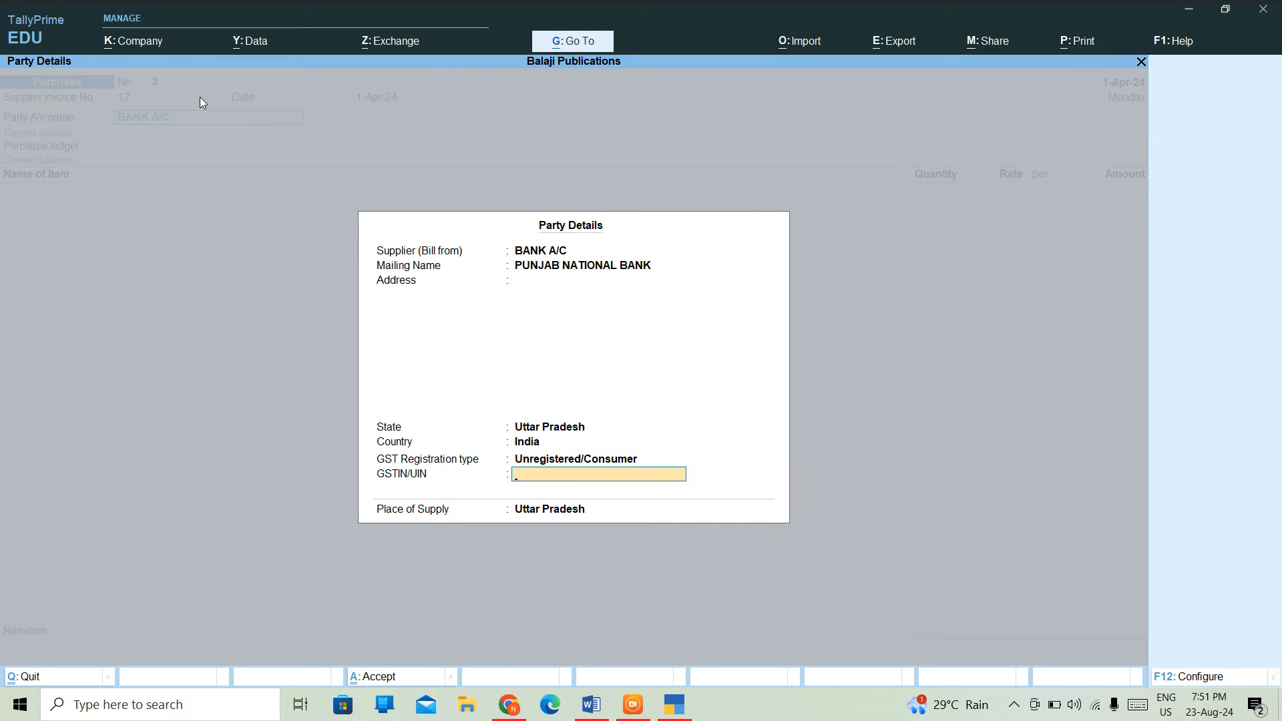
key(Return)
key(Return)
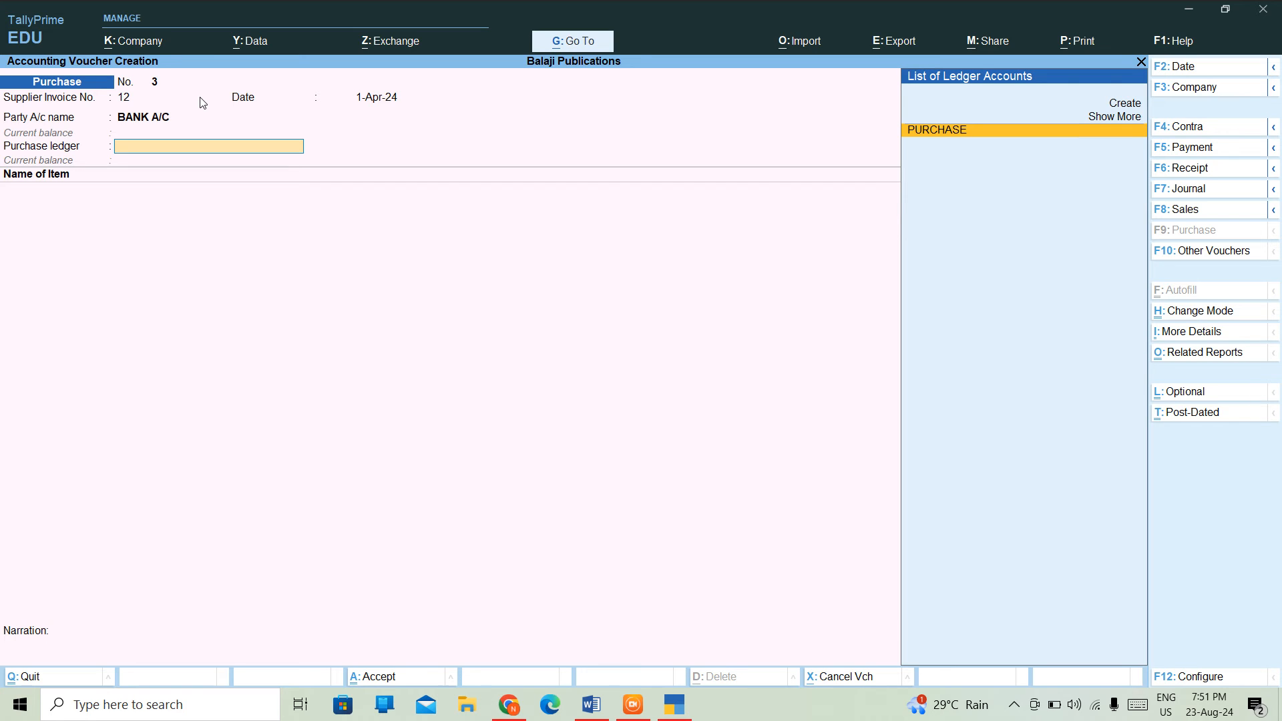
- Choose PURCHASE as the purchase ledger and put SHIRT in the first item line
key(Return)
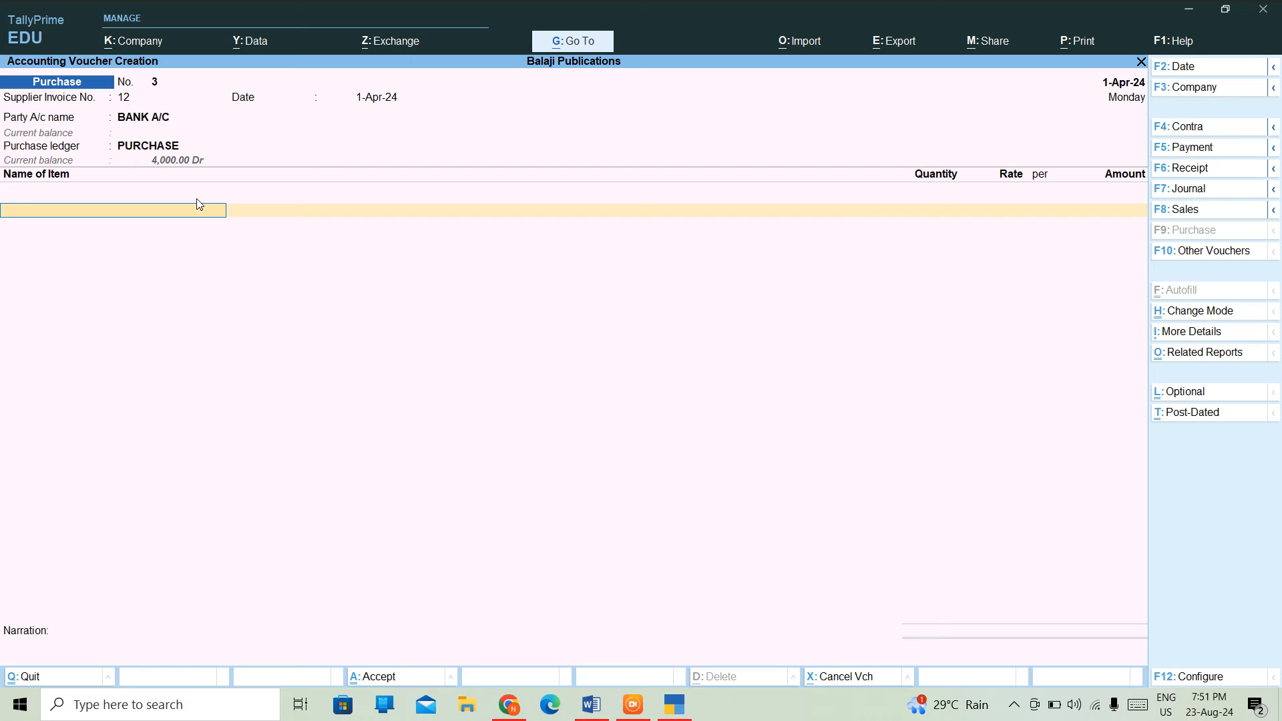
text(SH)
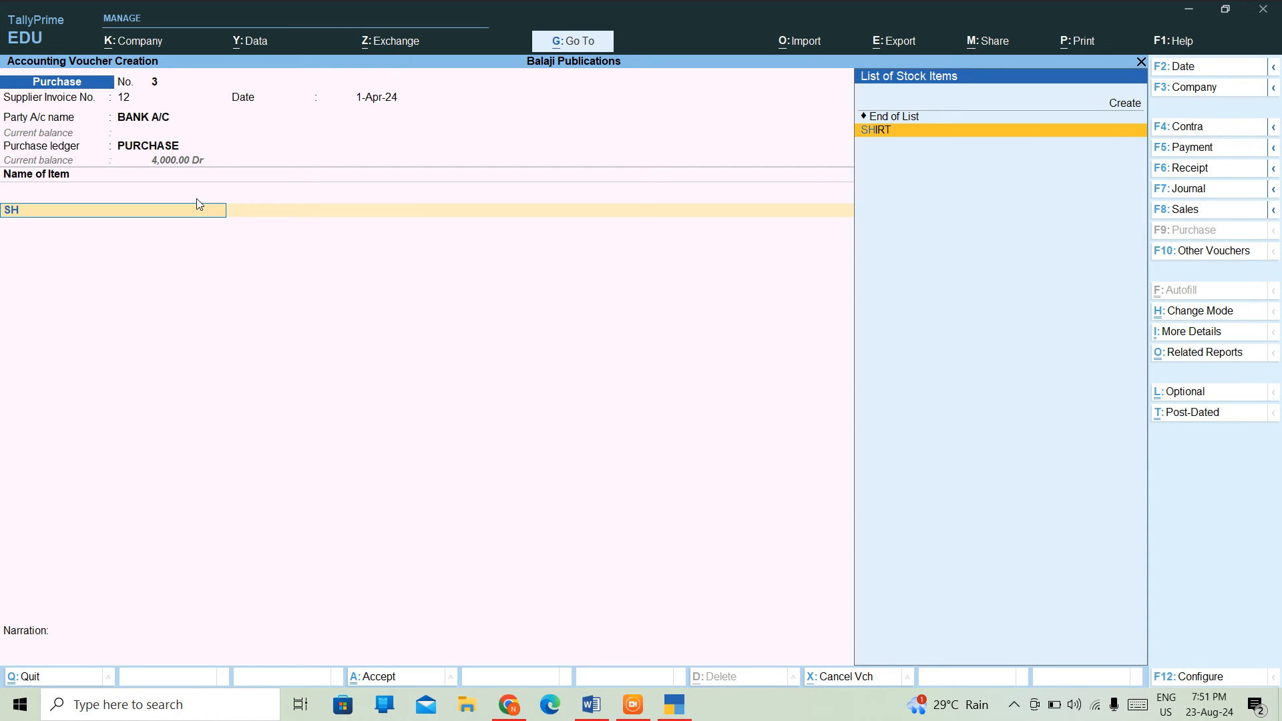
key(Return)
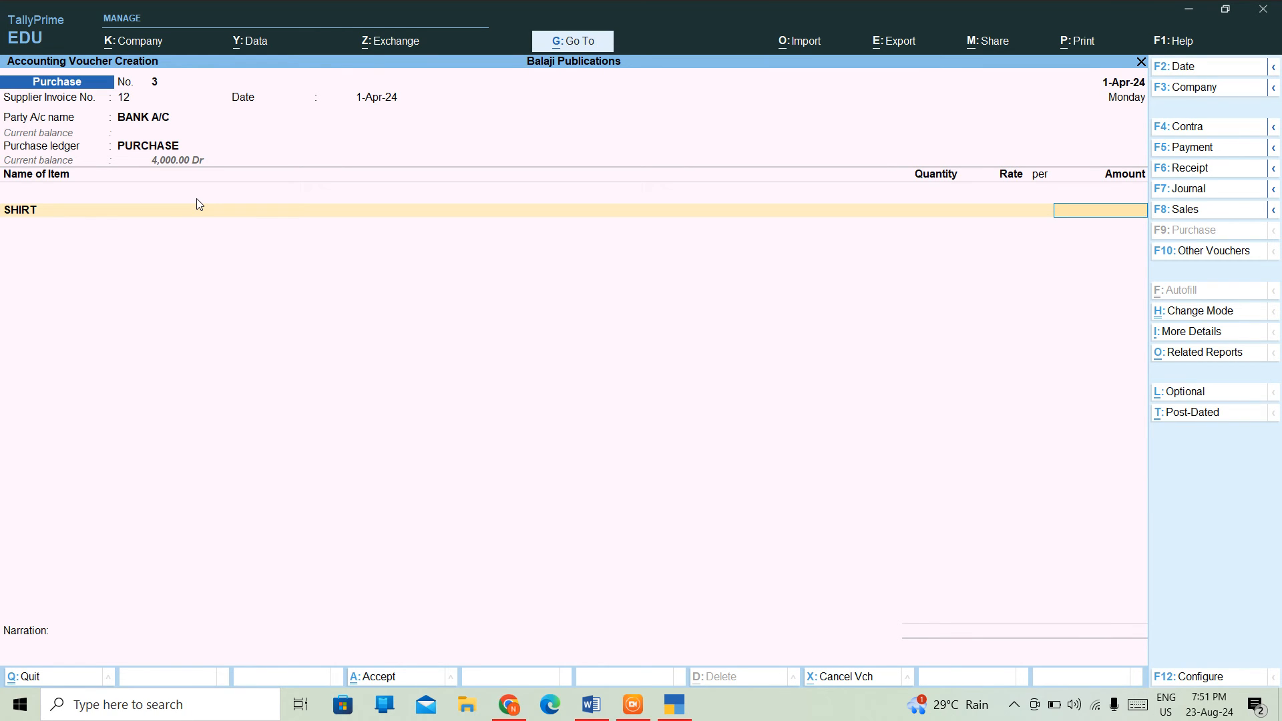
key(BackSpace)
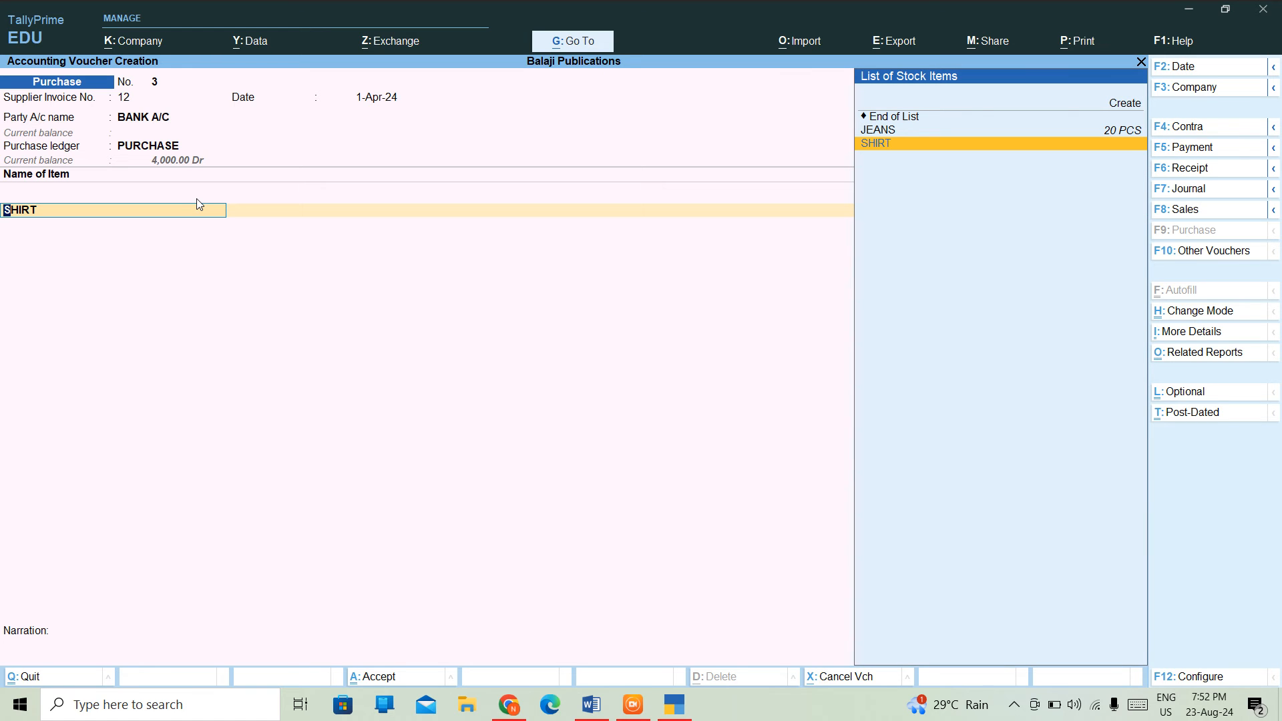
- Start a new SHIRTS stock item and place it under a newly created BLUE SHIRTS group
key(alt+c)
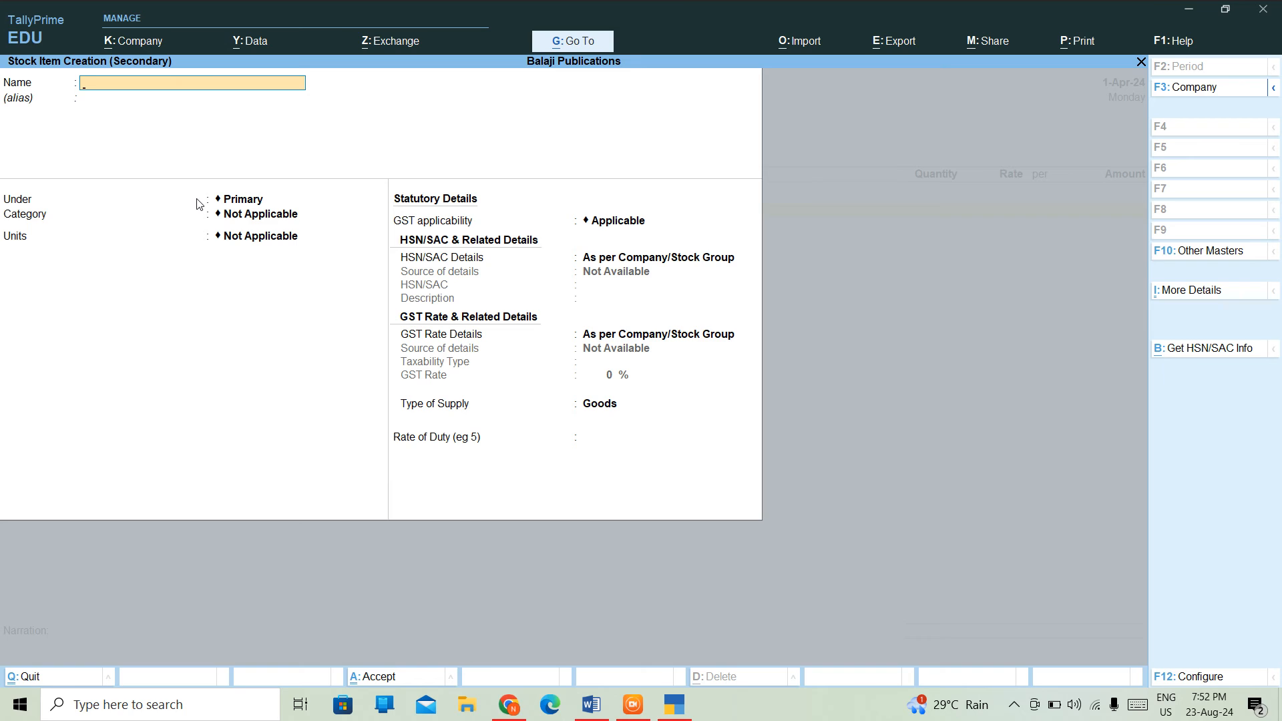
text(SHIRTS)
key(Return)
key(Return)
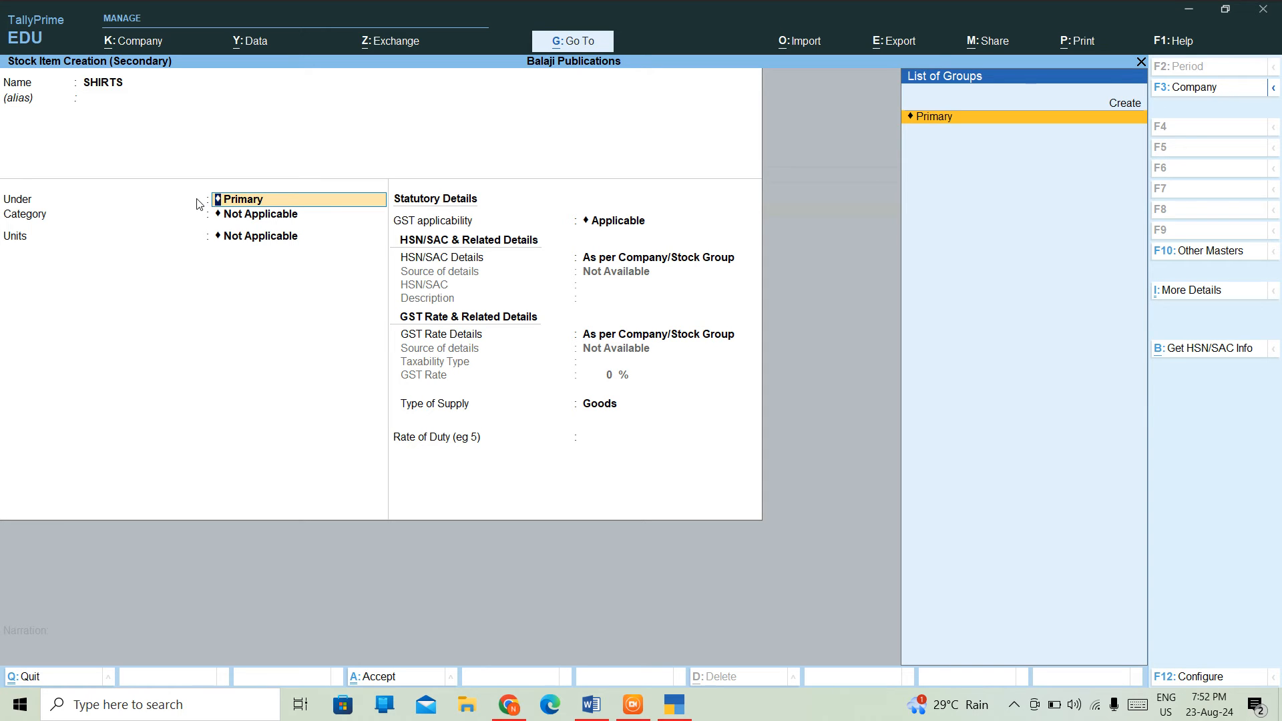
key(alt+c)
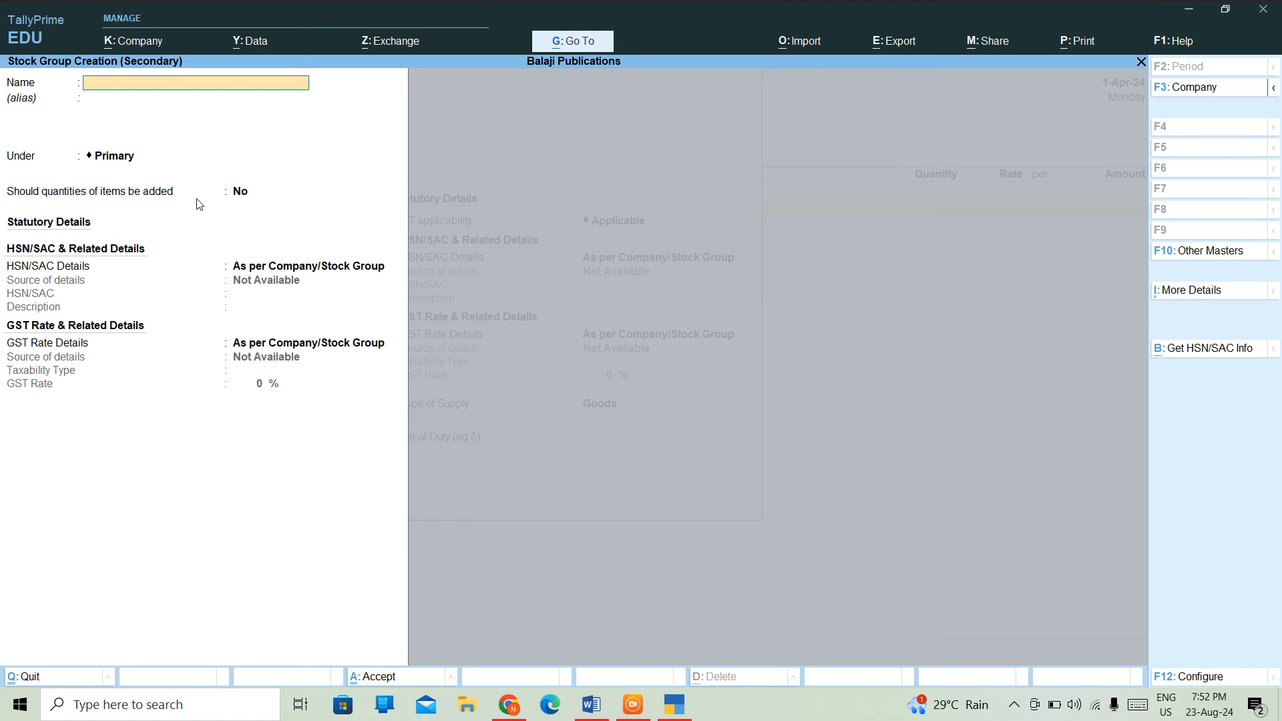
text(BLUE SHIRTS)
key(Return)
key(Return)
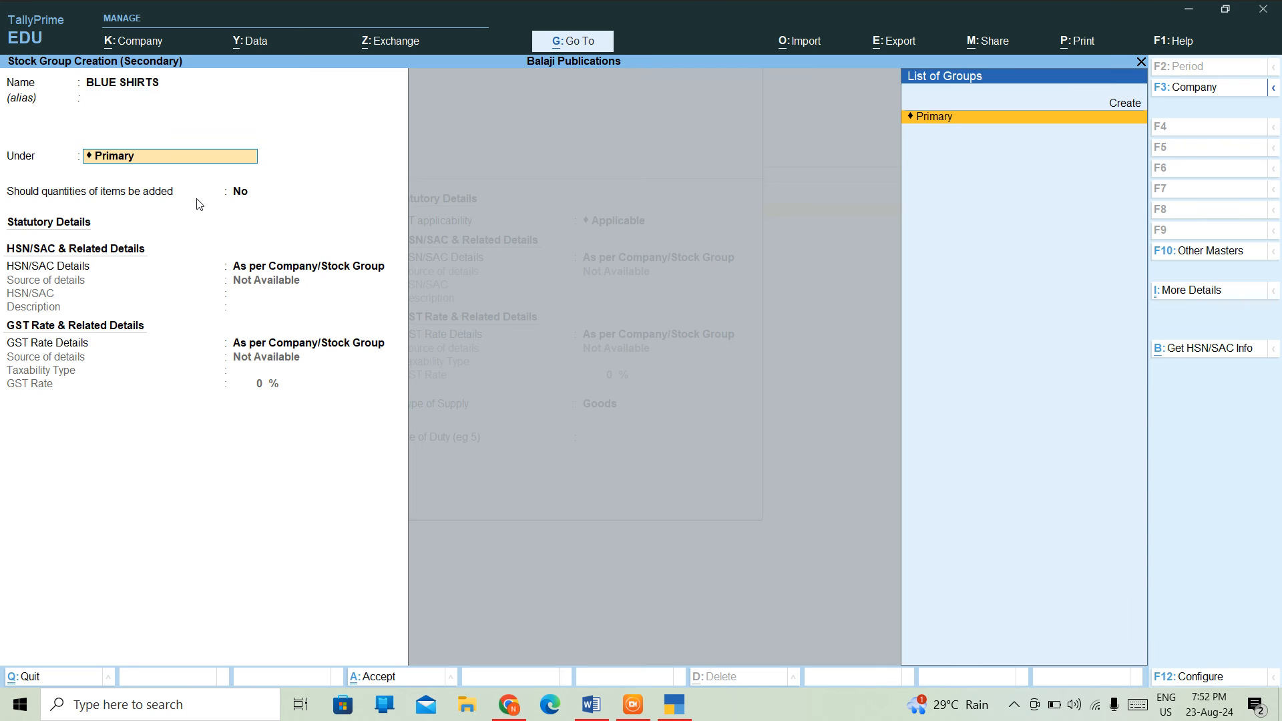
key(ctrl+a)
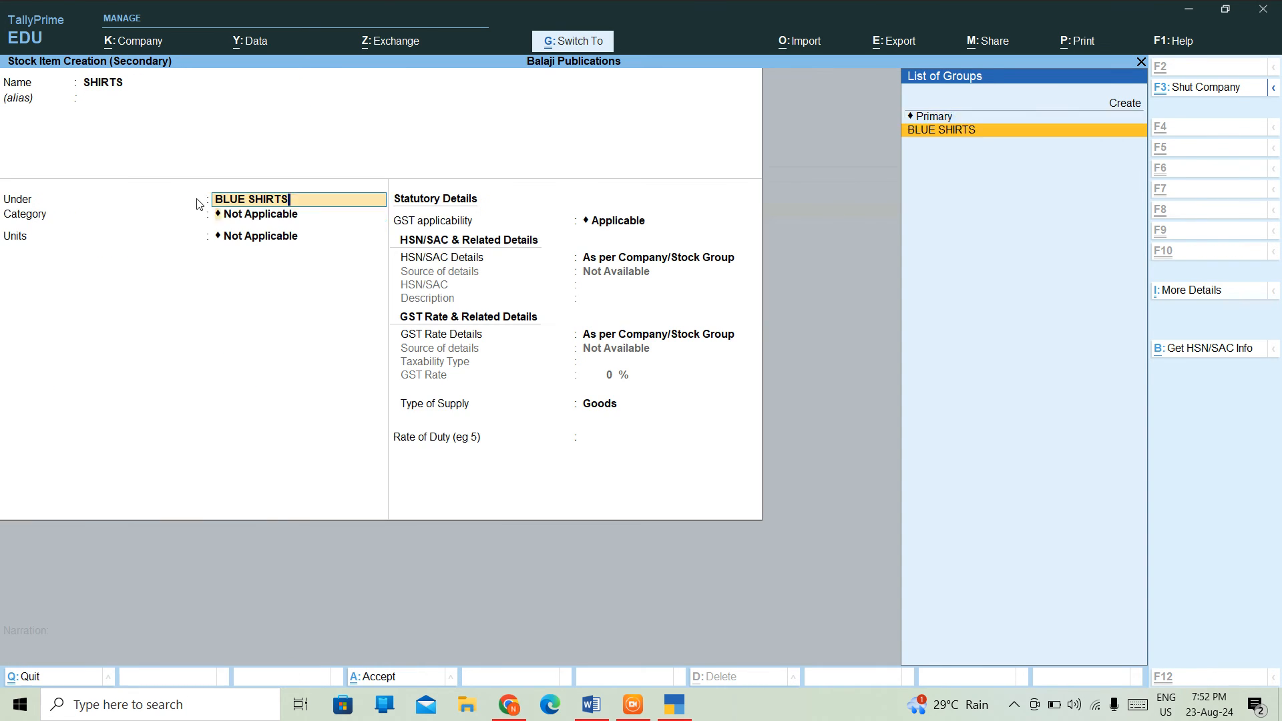
key(Return)
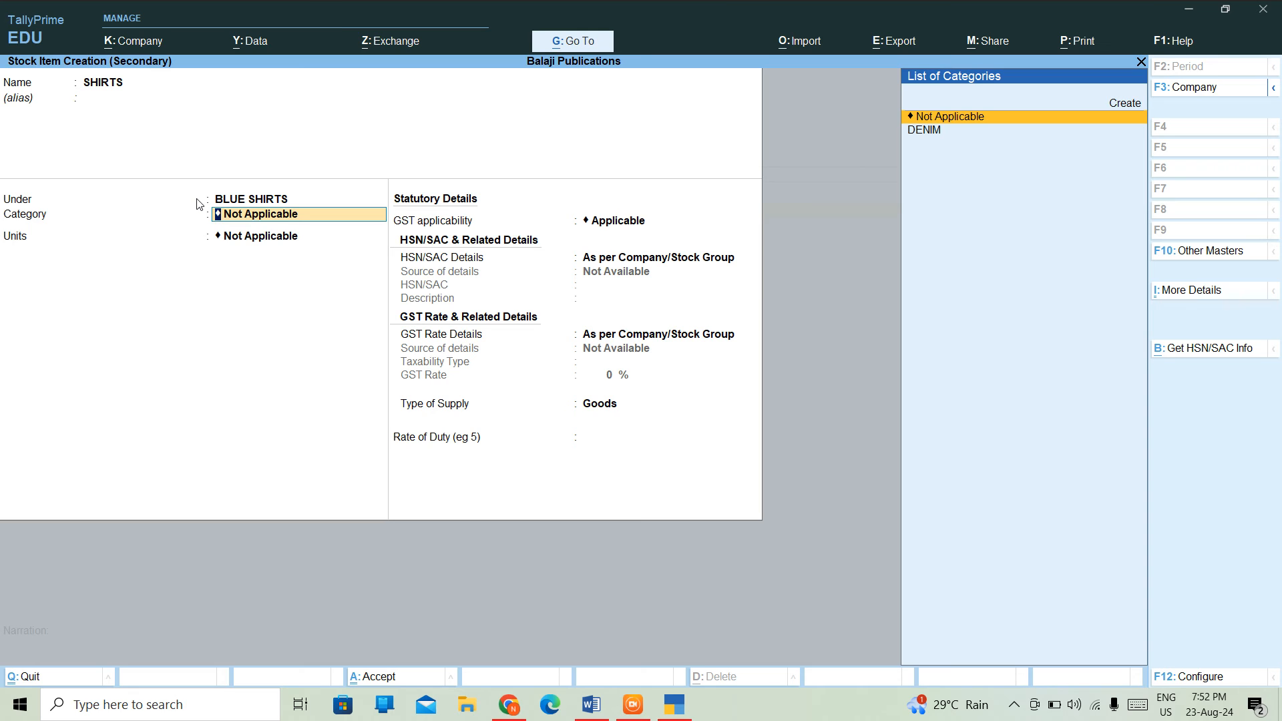
- Give the SHIRTS item category DENIM and unit PCS, then save it
key(Down)
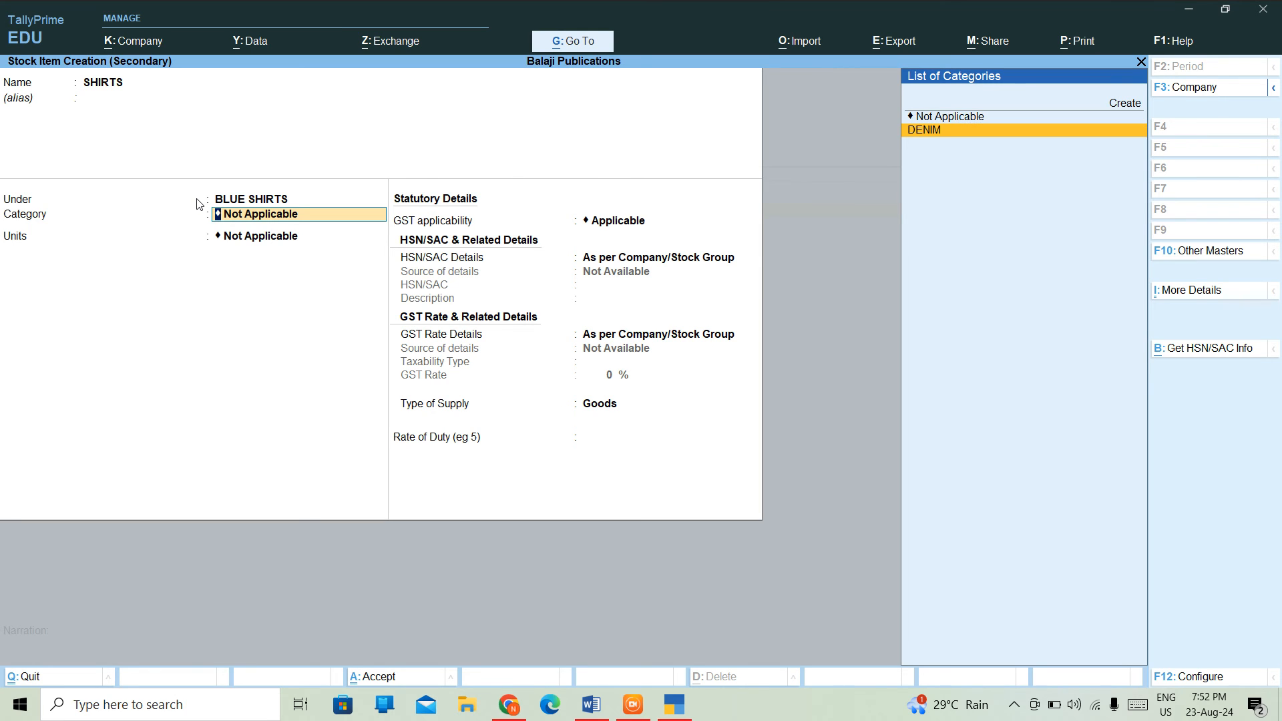
key(Return)
key(Down)
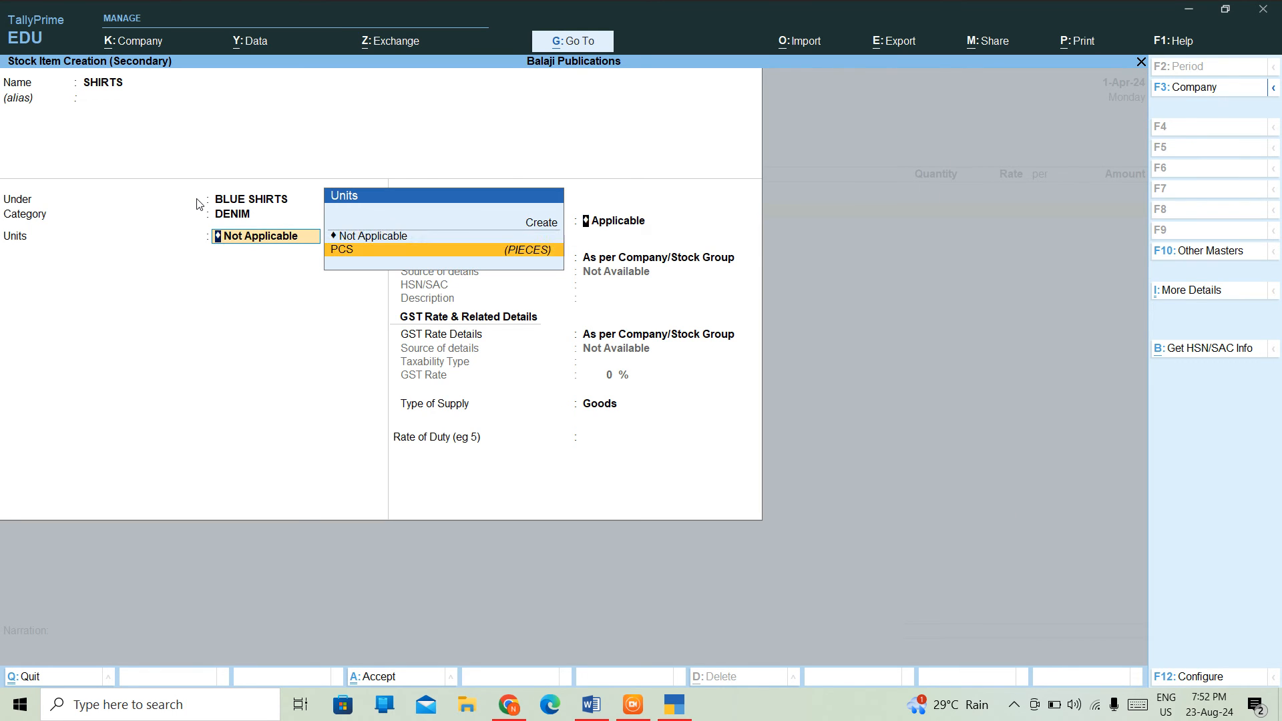
key(Return)
key(ctrl+a)
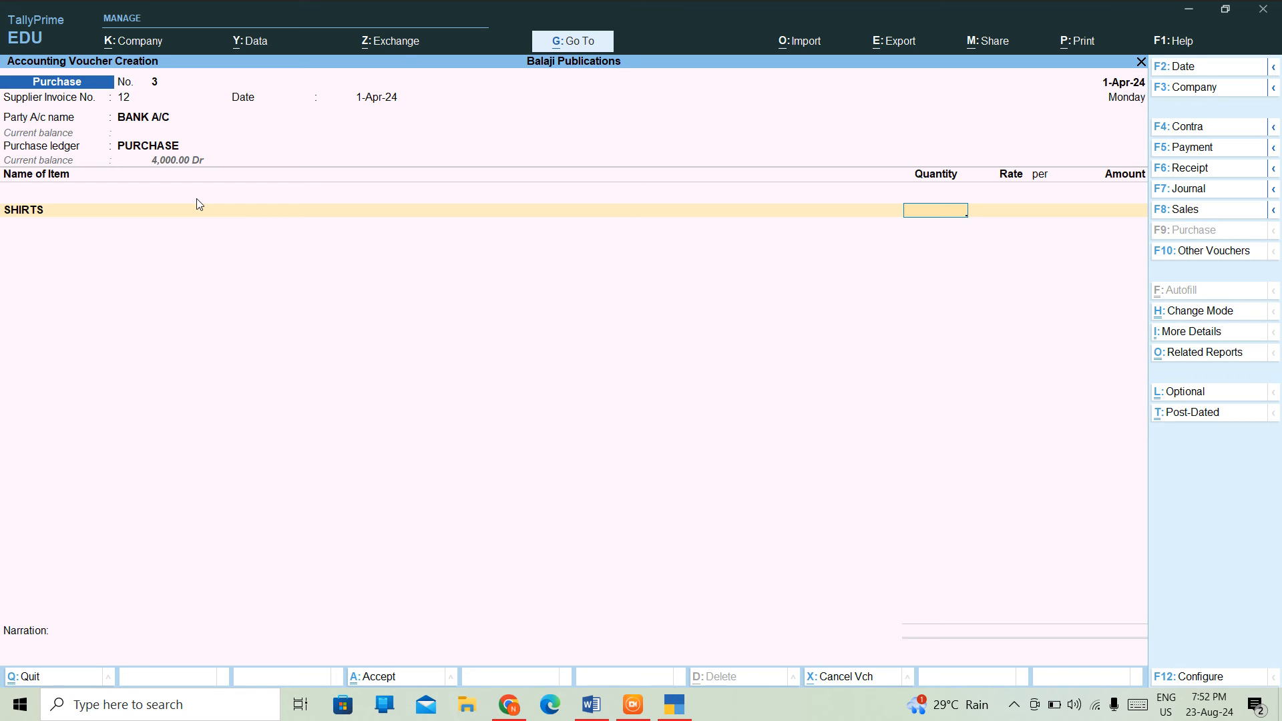
- Enter 10 PCS of SHIRTS at a rate of 100 and end the item list
text(10)
key(Return)
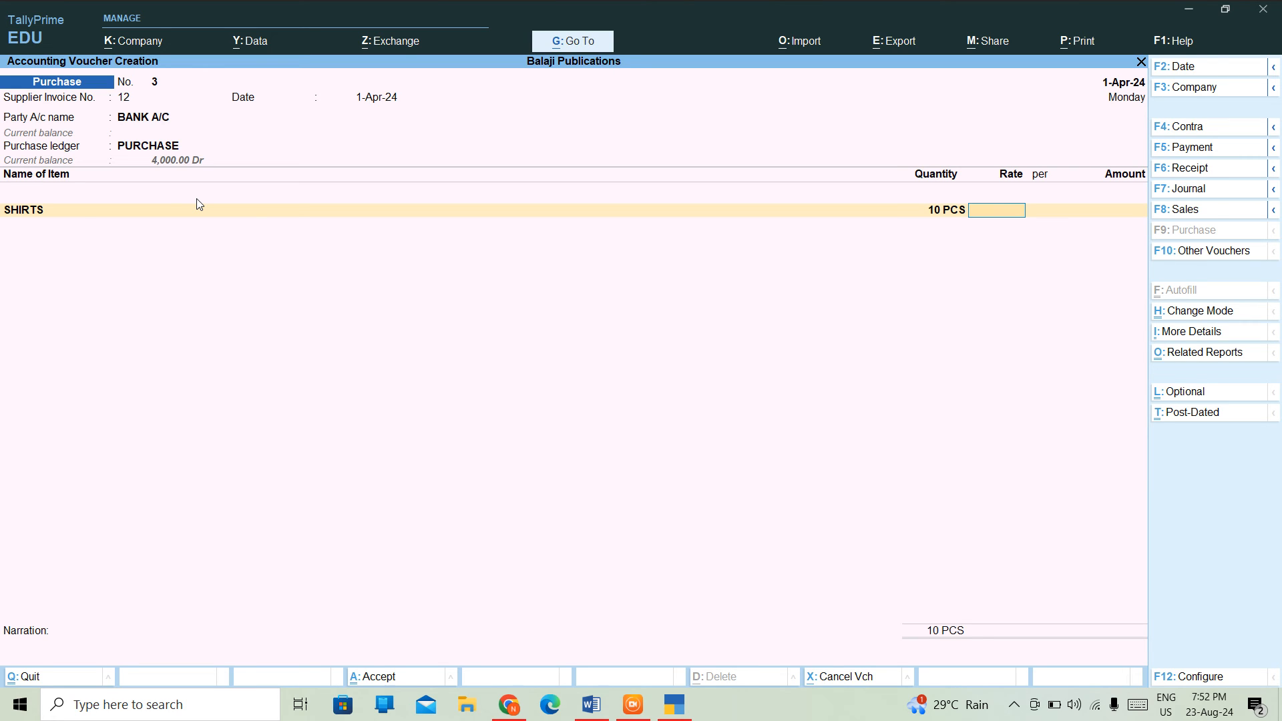
text(100)
key(Return)
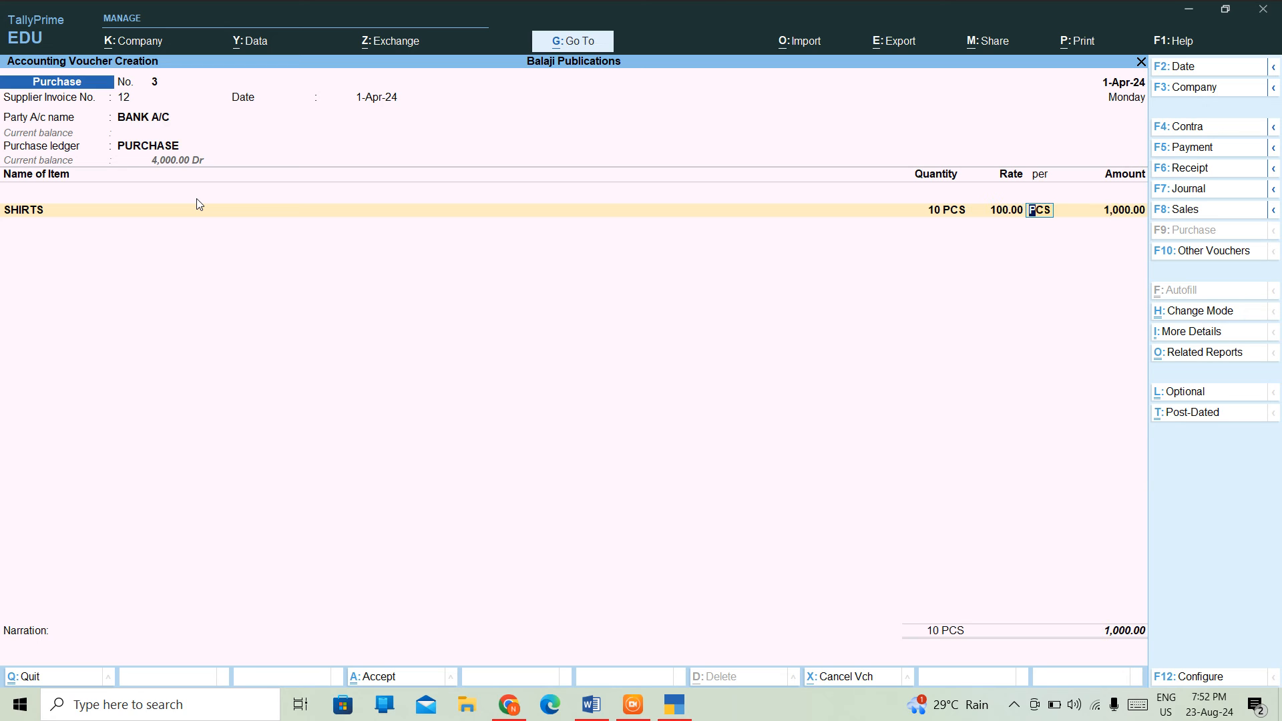
key(Return)
key(Return)
key(Return)
key(Return)
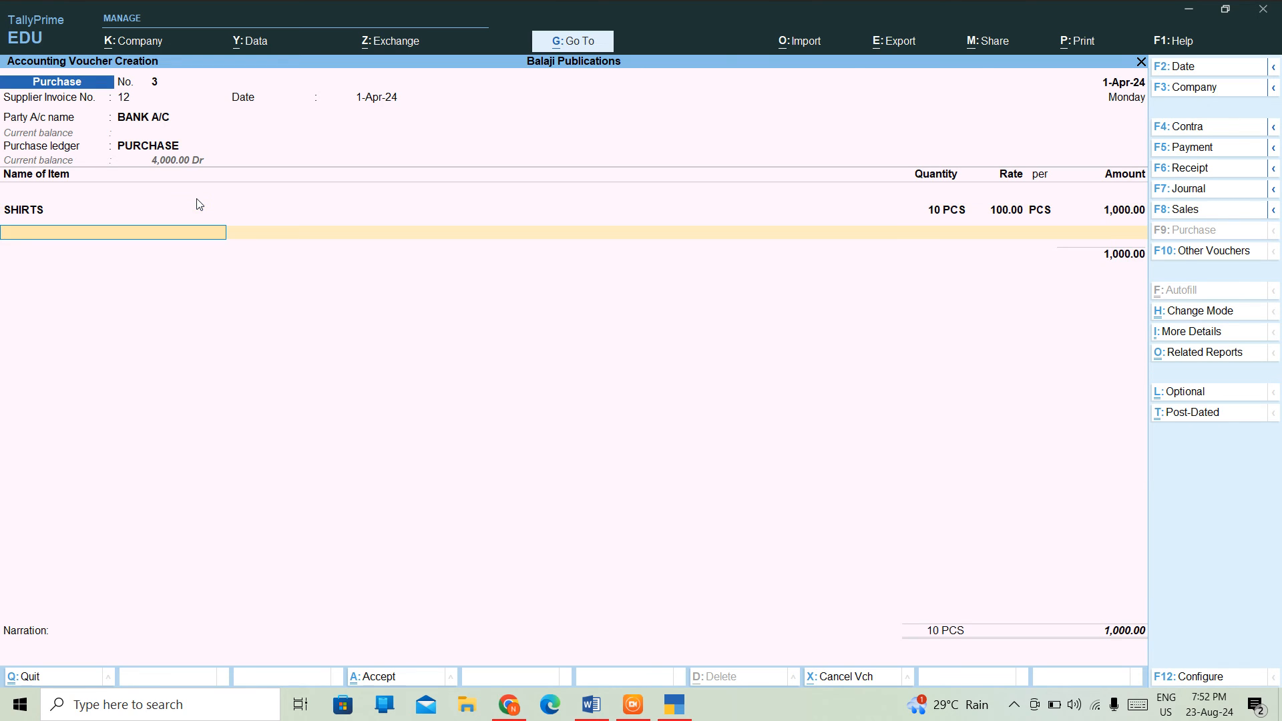
- Complete the bank allocation as a Cheque payment and finish the voucher for saving
key(Return)
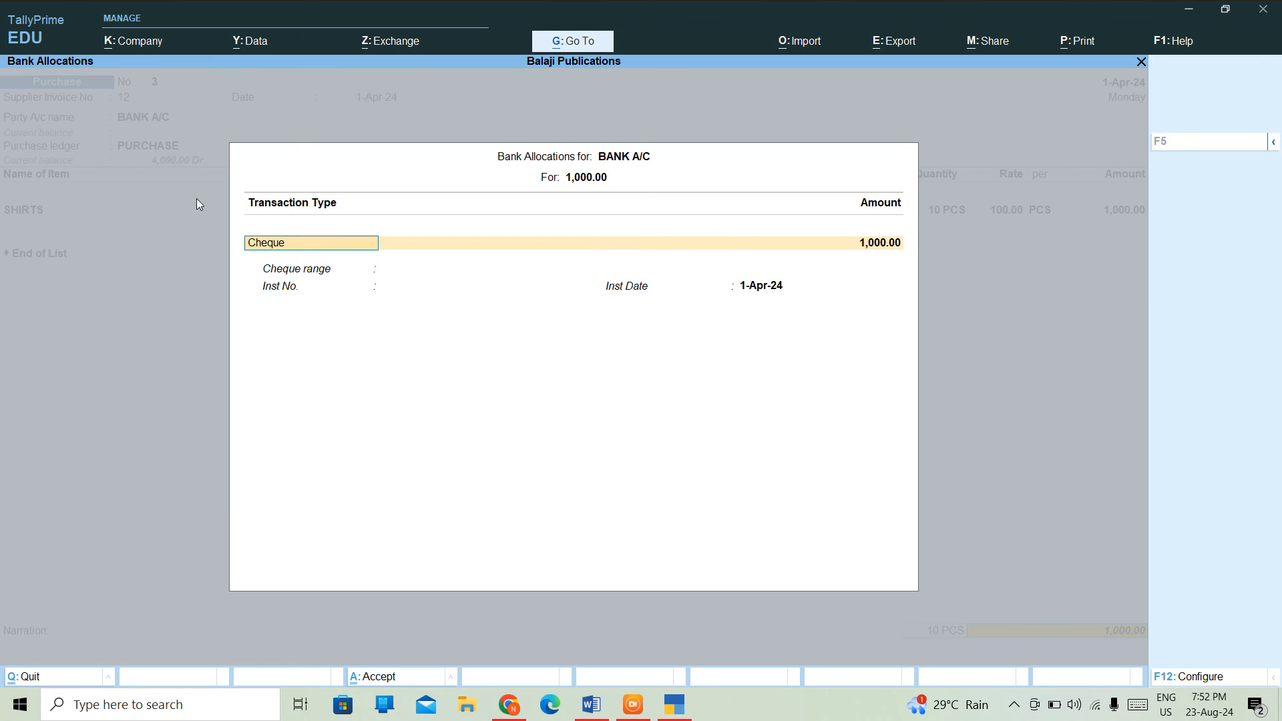
key(Return)
key(Return)
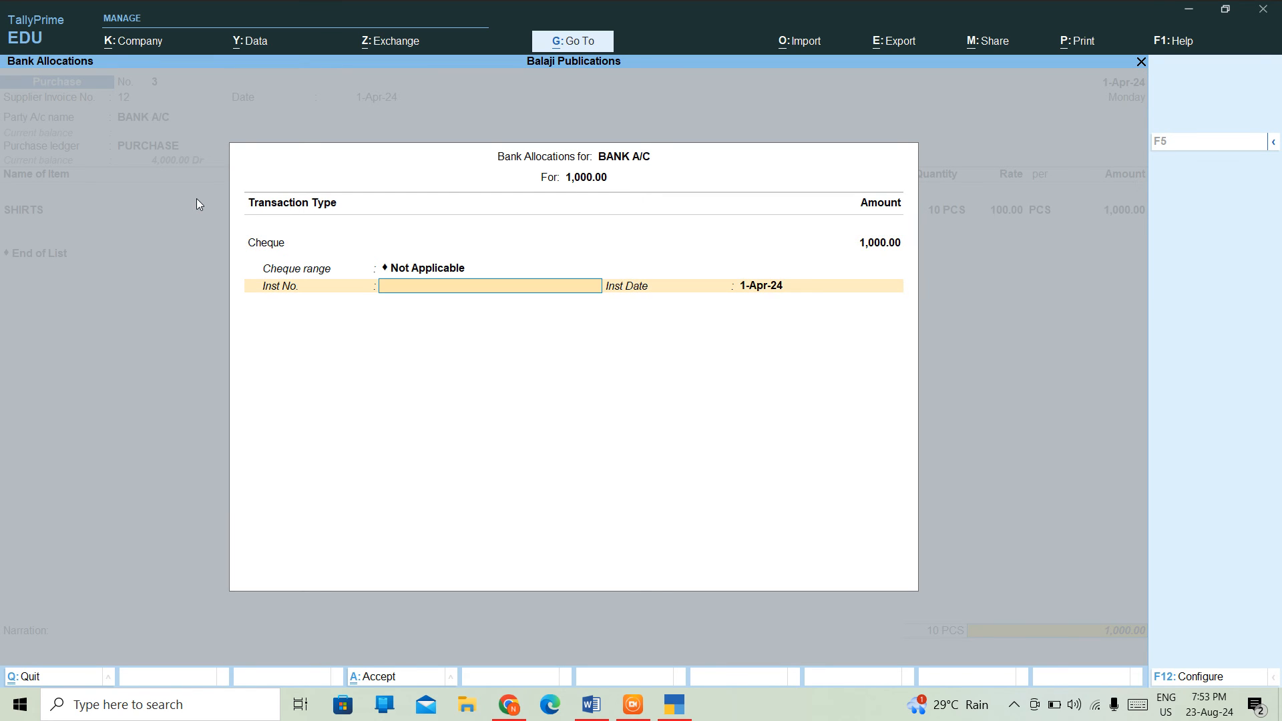
key(Return)
key(Return)
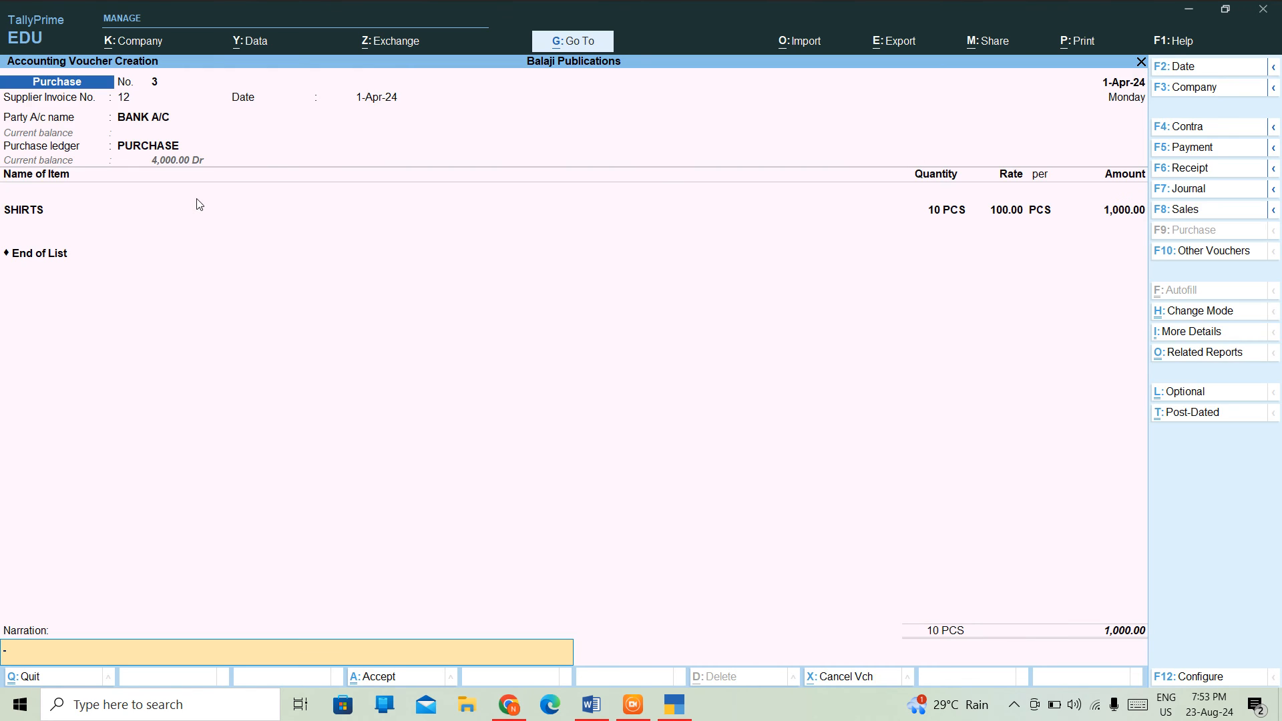
key(Return)
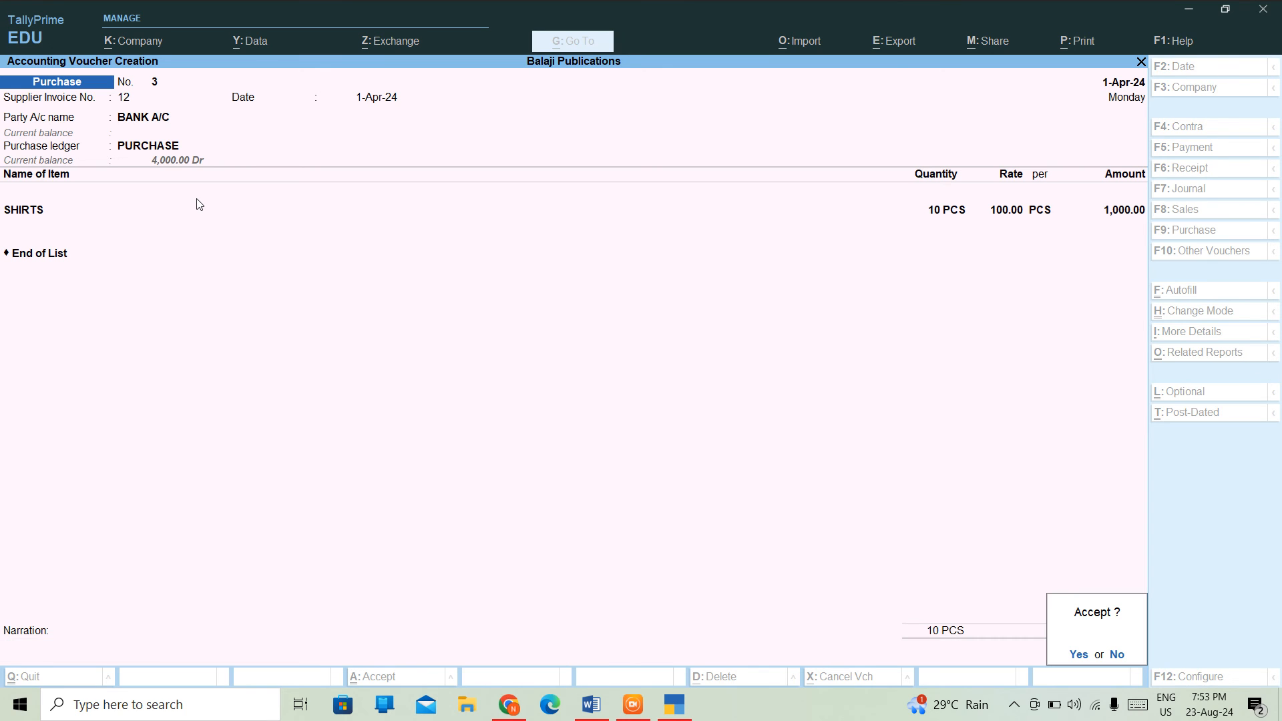
key(Return)
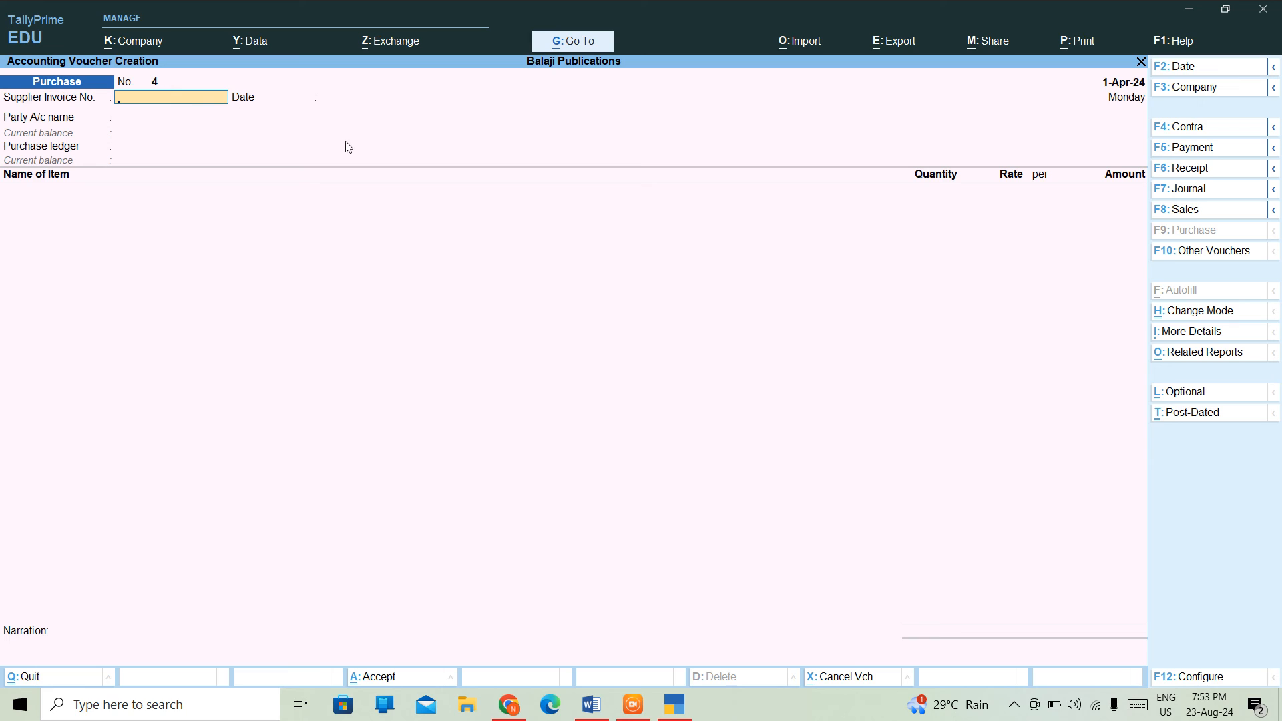
- Start a trial Receipt voucher with reference D and BANK A/C as the account
click(1191, 172)
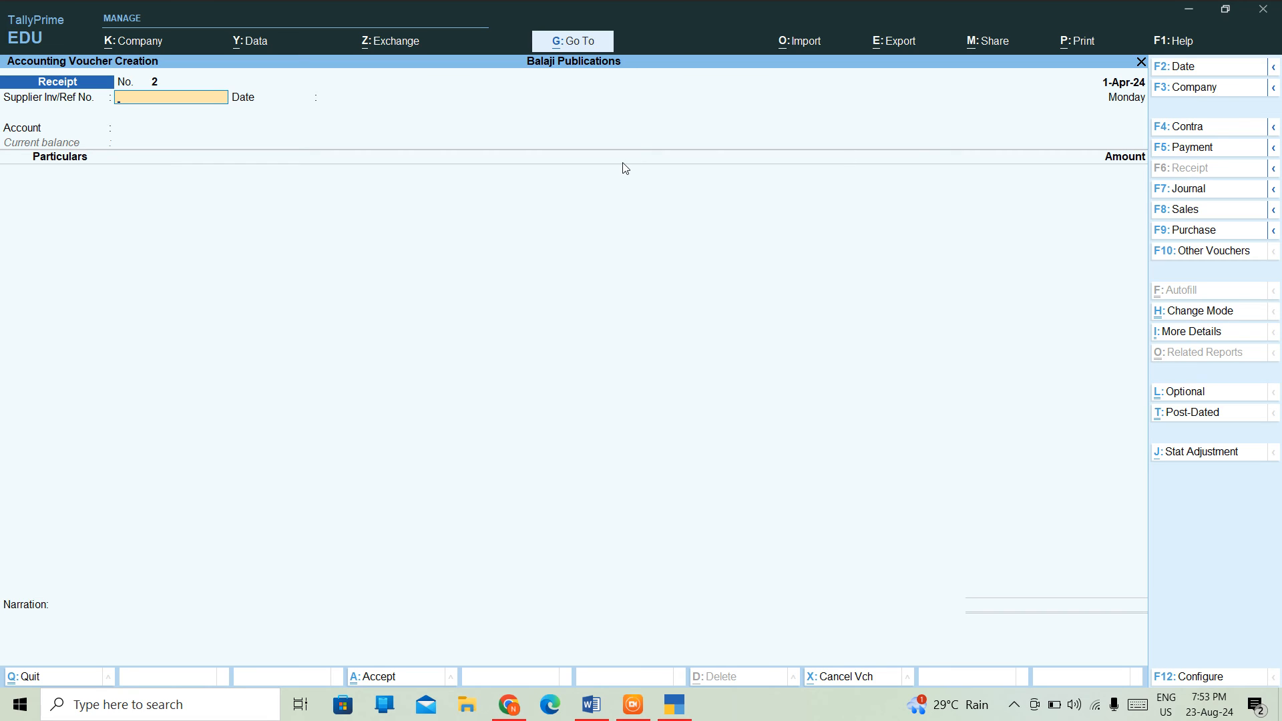
text(D)
key(Return)
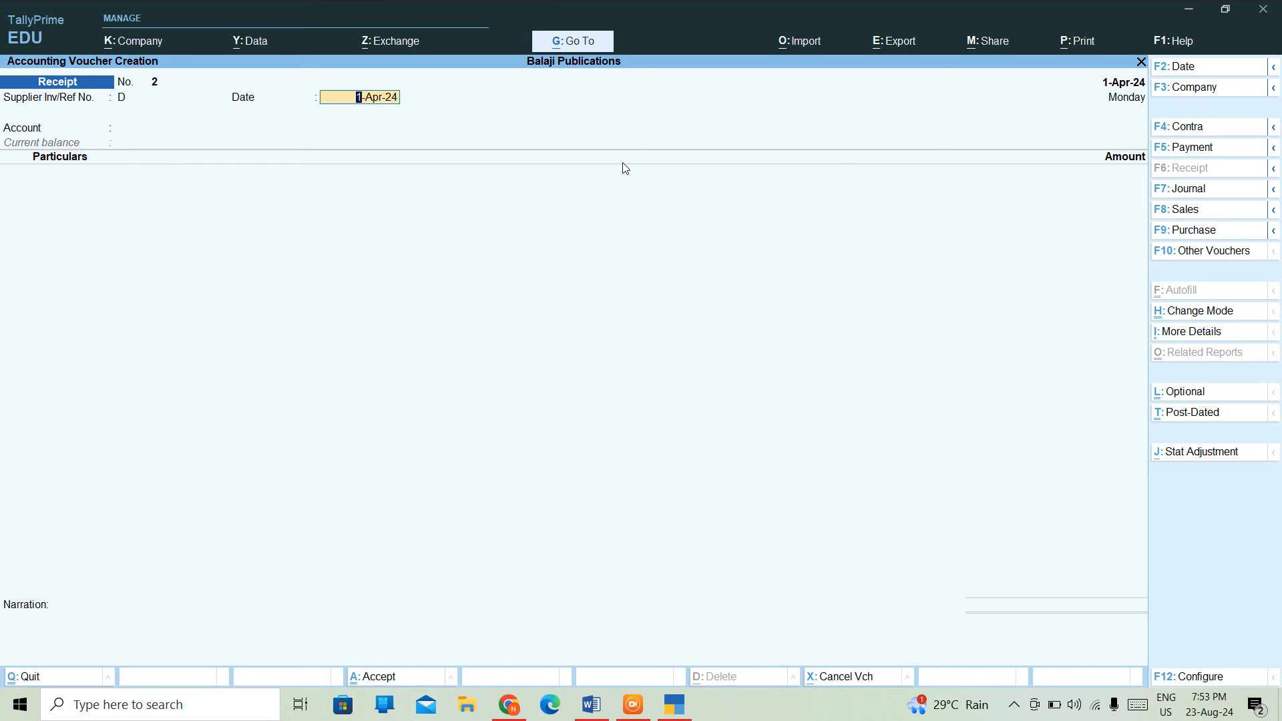
key(Return)
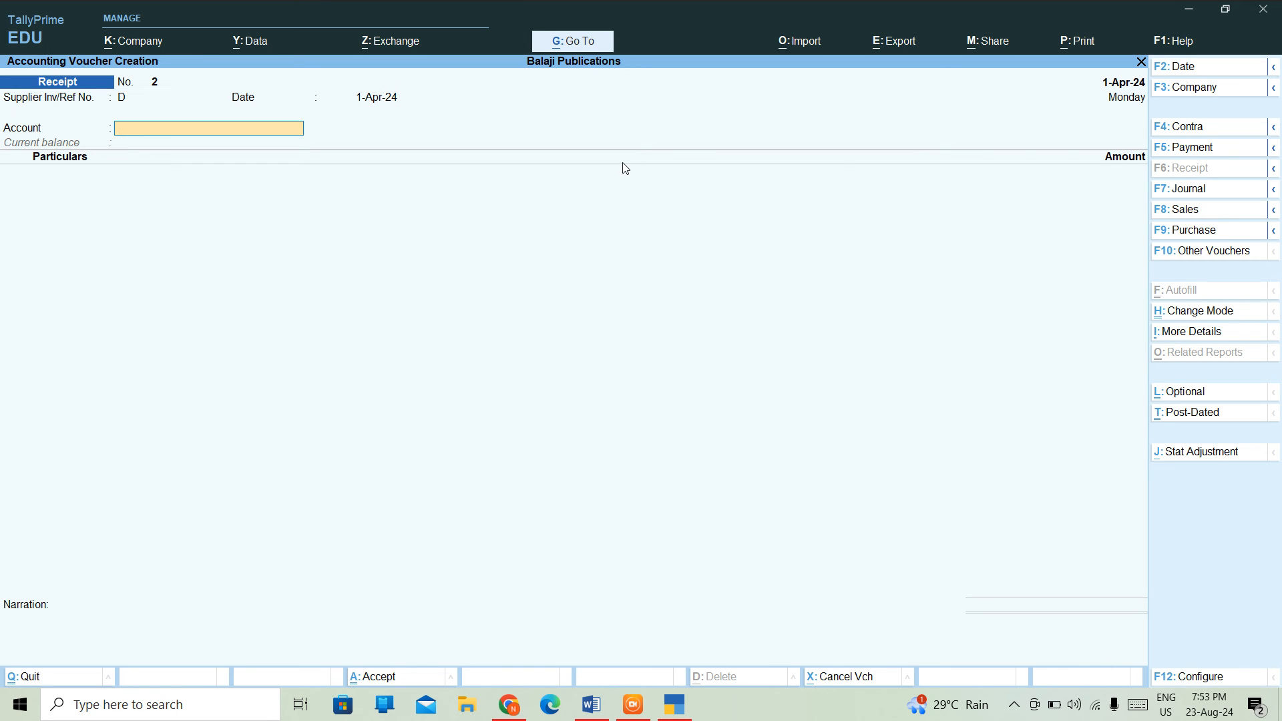
text(c)
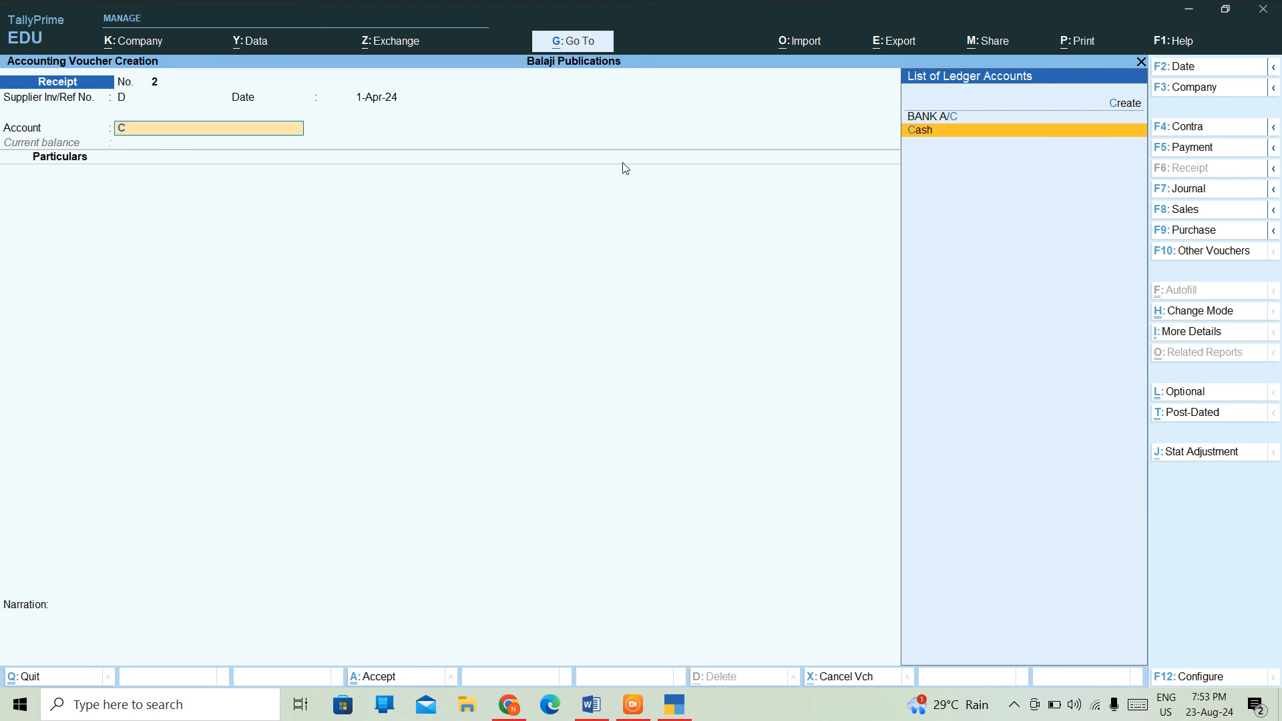
key(Return)
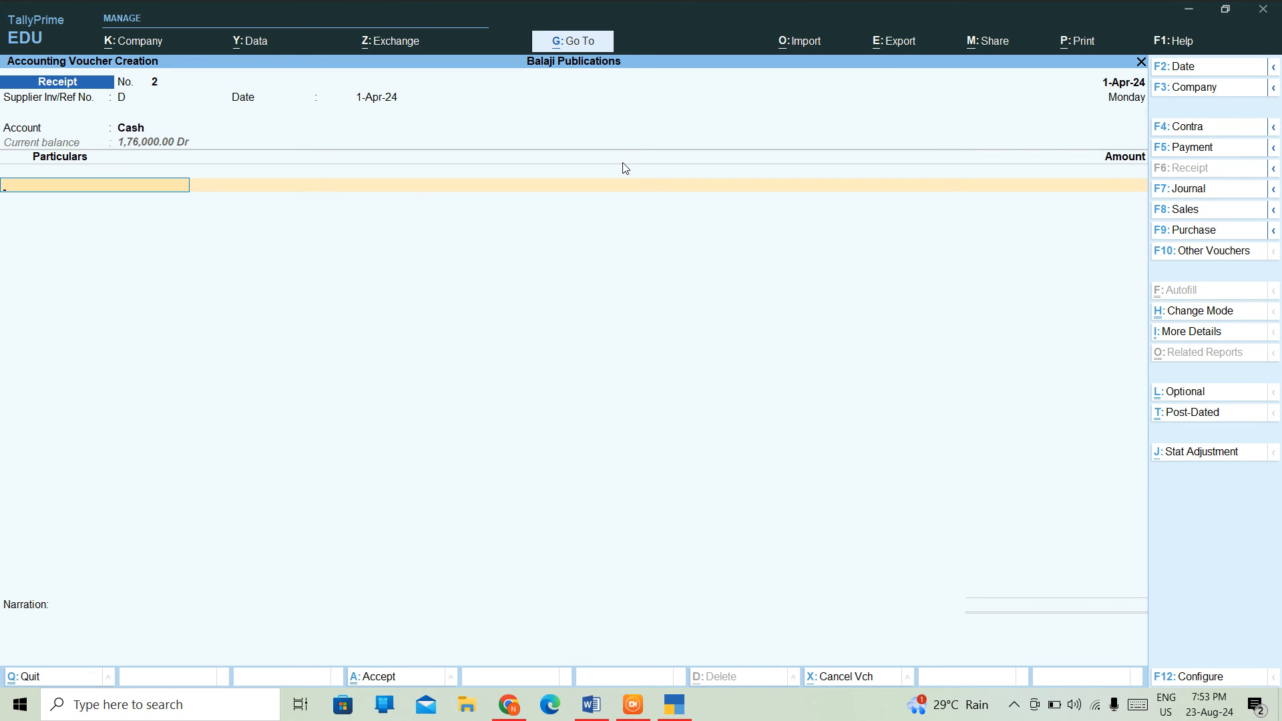
key(BackSpace)
text(N)
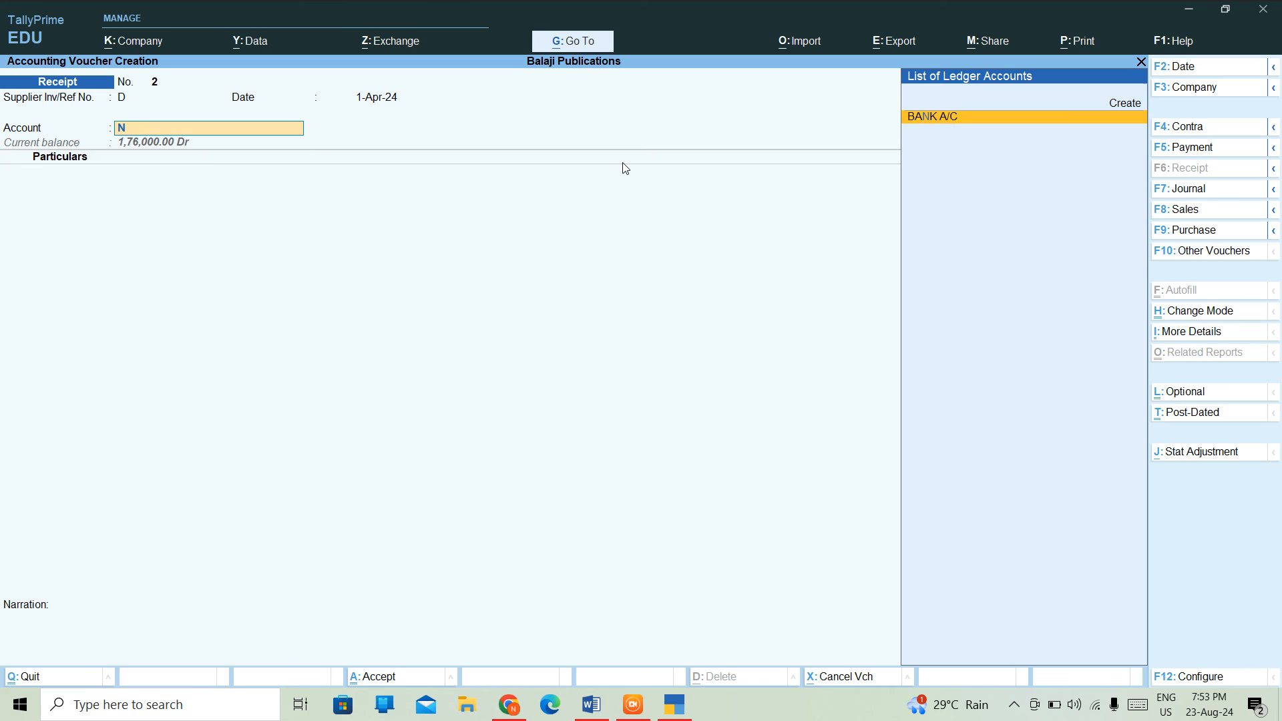
key(BackSpace)
text(B)
key(Return)
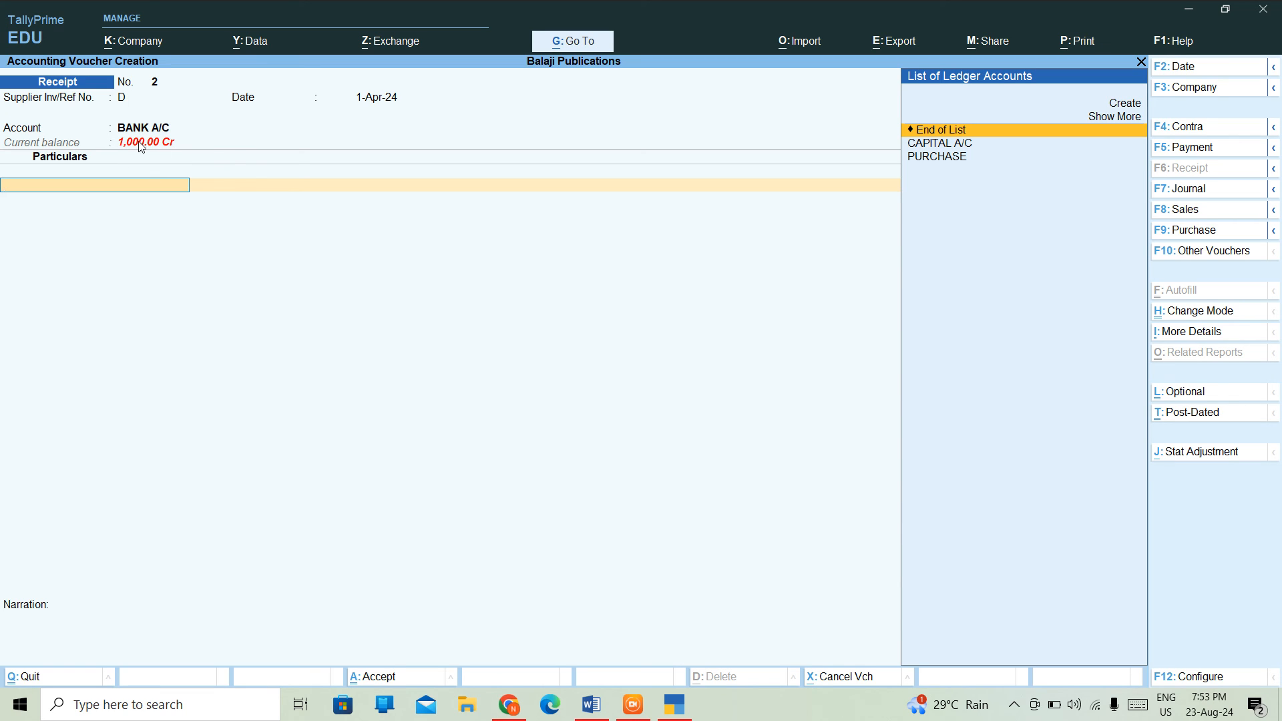
- Discard the Receipt voucher unsaved and return to the Gateway of Tally
key(Escape)
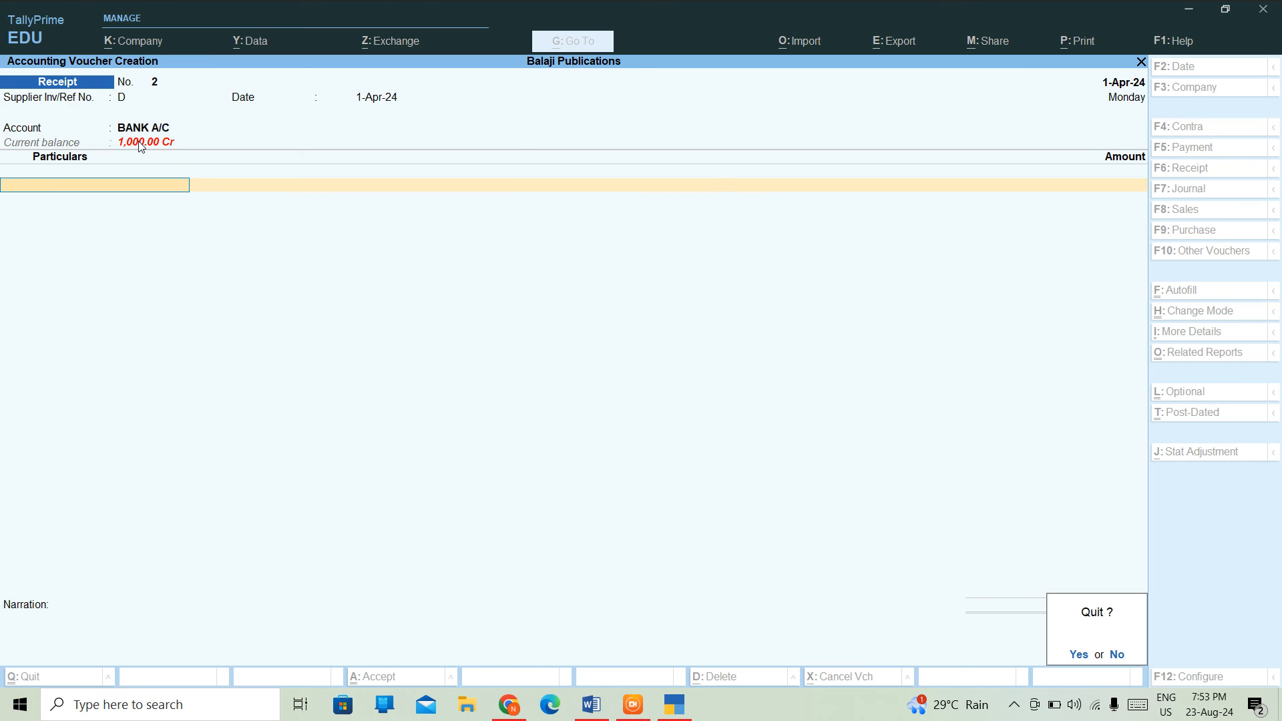
key(y)
key(Down)
key(Up)
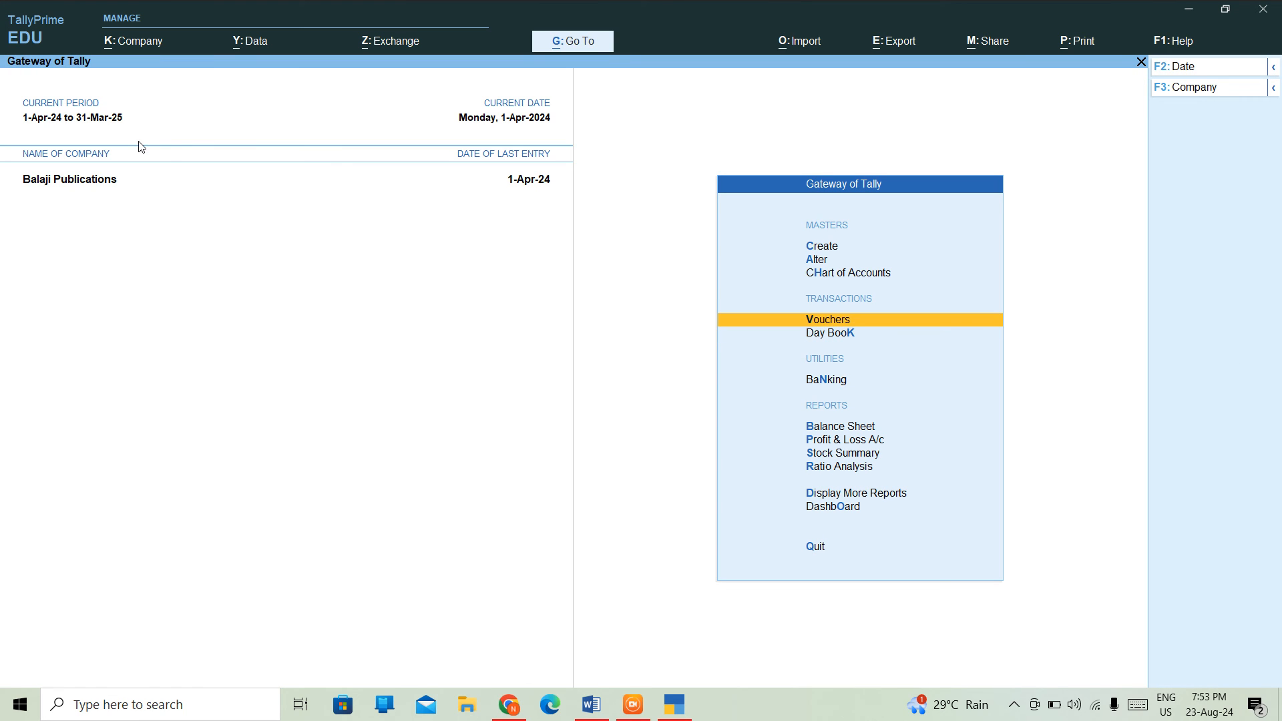
- Open the Purchase Register from Account Books and list April's Cash and BANK A/C vouchers
key(Down)
key(Down)
key(Down)
key(Down)
key(Down)
key(Down)
key(Down)
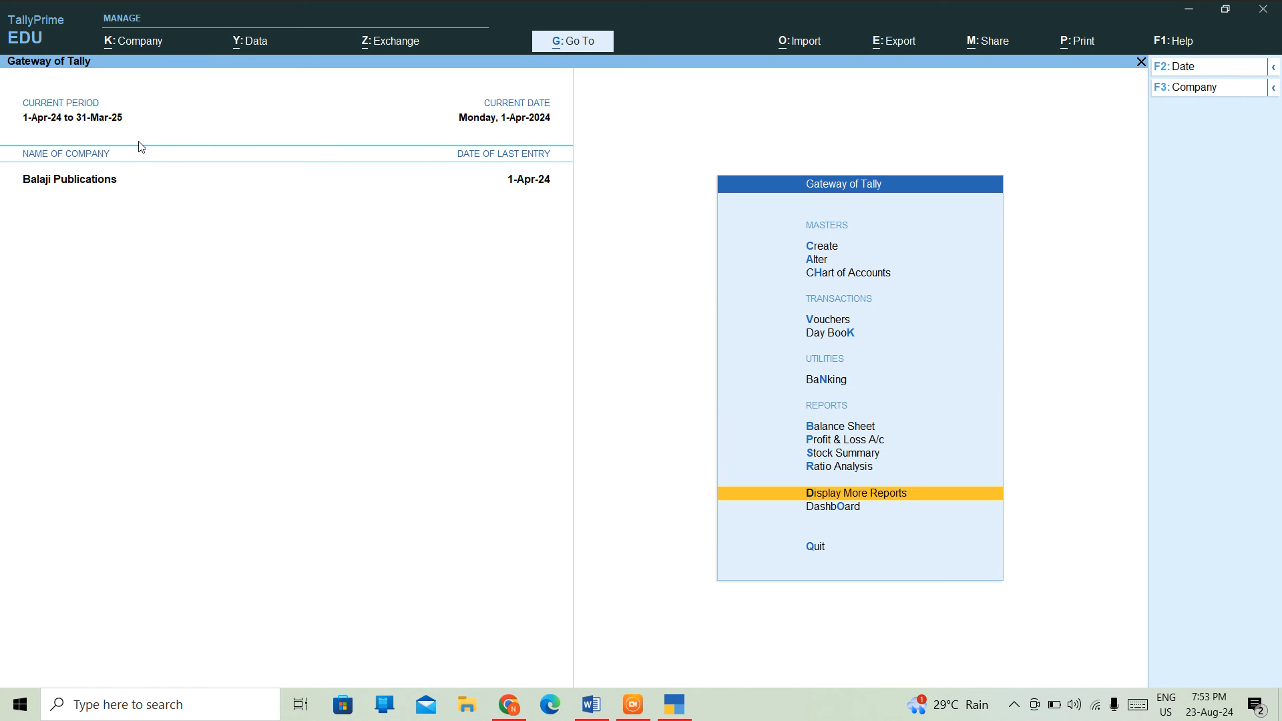
key(Return)
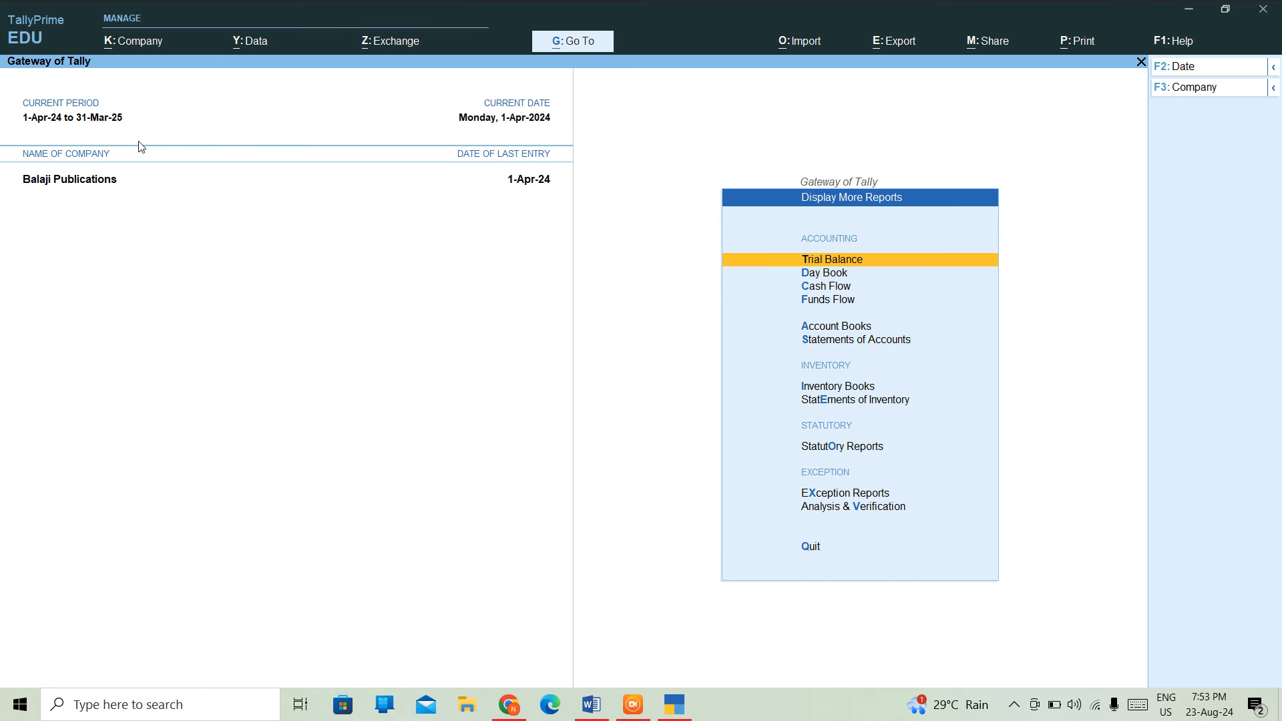
key(Down)
key(Down)
key(Down)
key(Up)
key(Up)
key(Up)
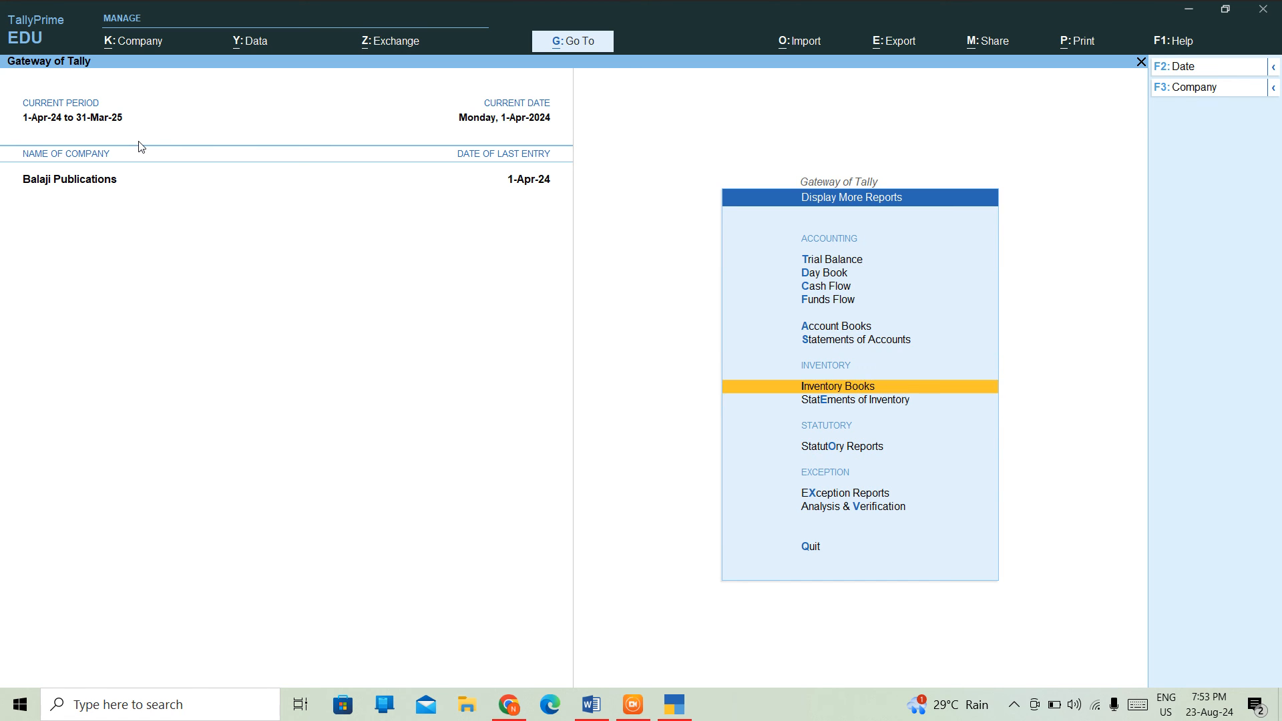
key(Return)
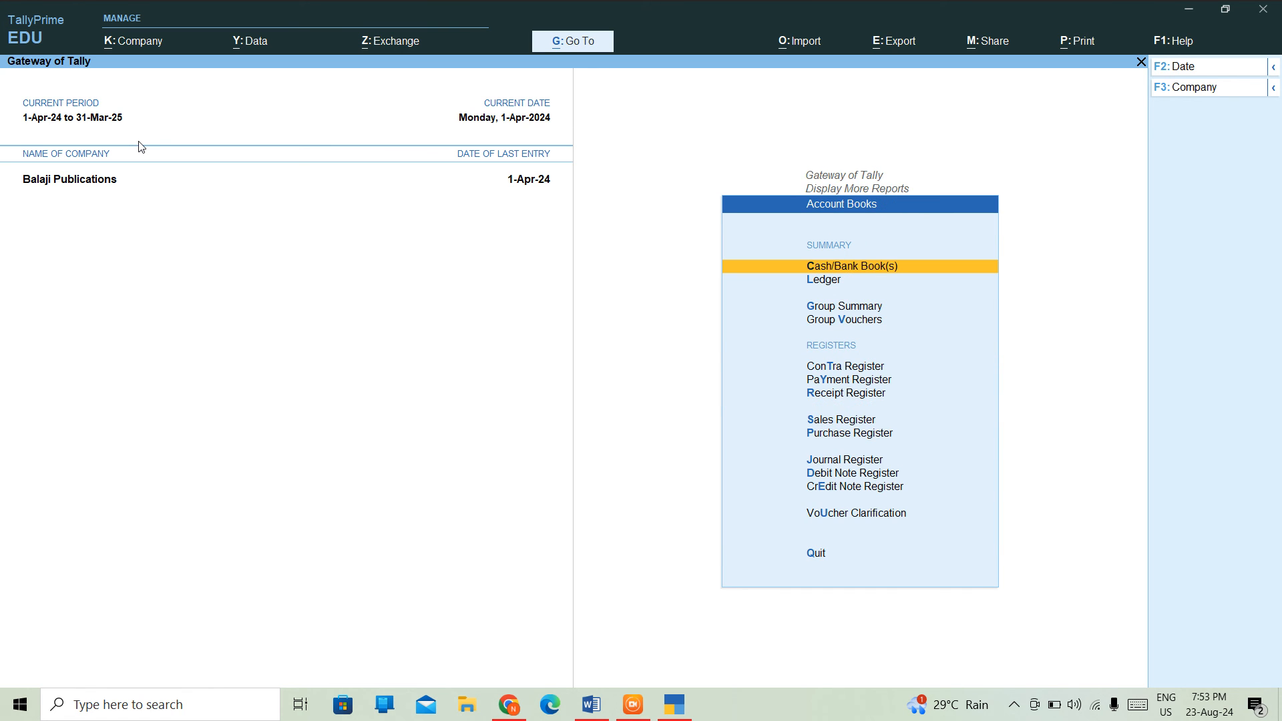
key(Down)
key(Down)
key(Down)
key(Down)
key(Down)
key(Down)
key(Down)
key(Down)
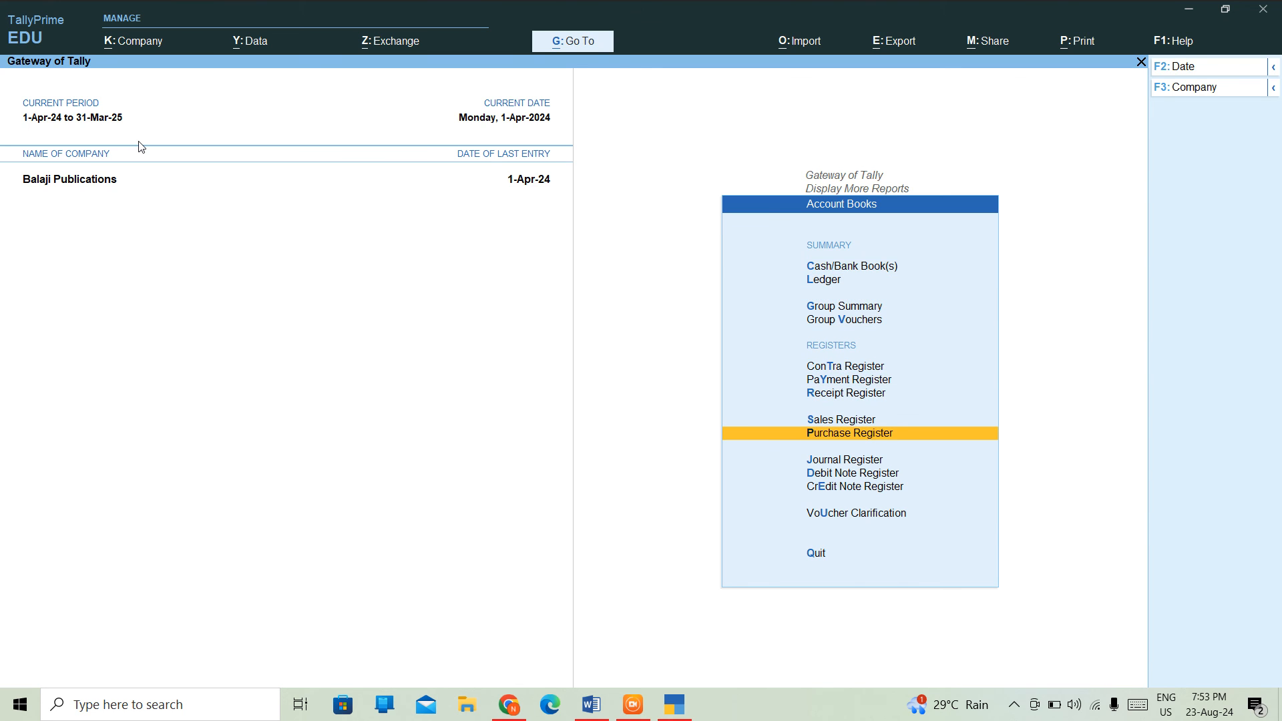
key(Return)
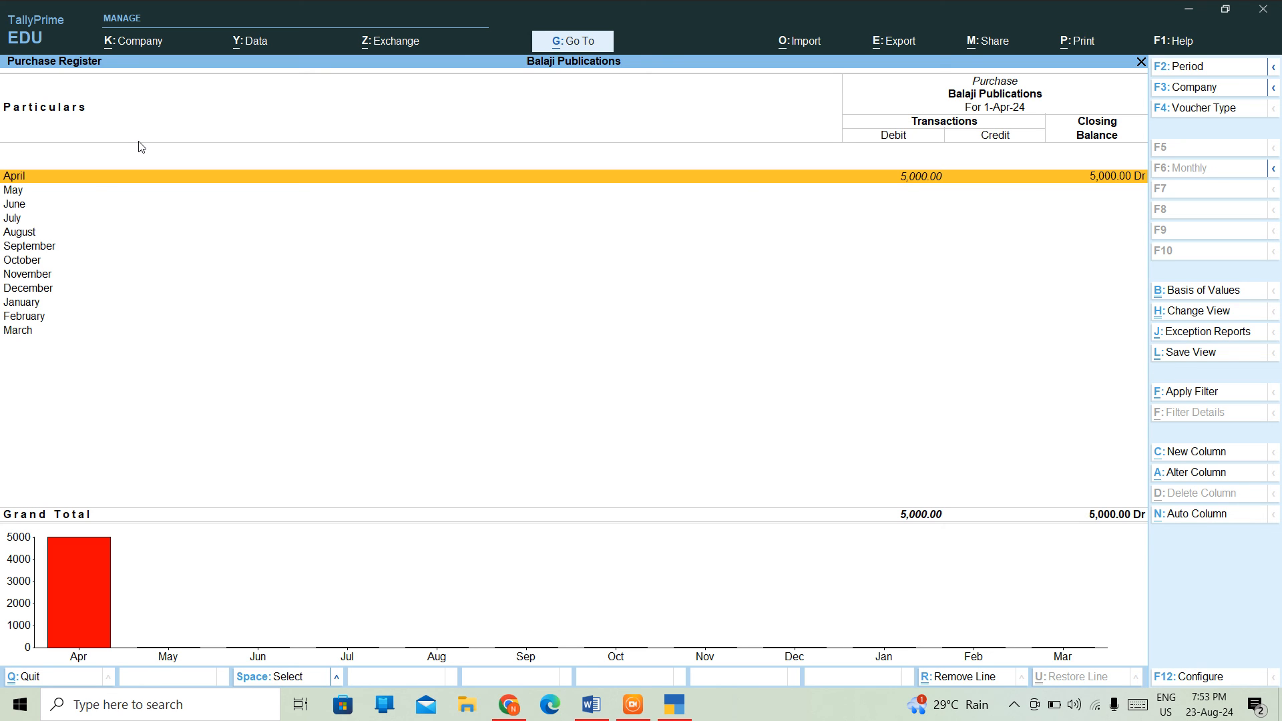
key(Return)
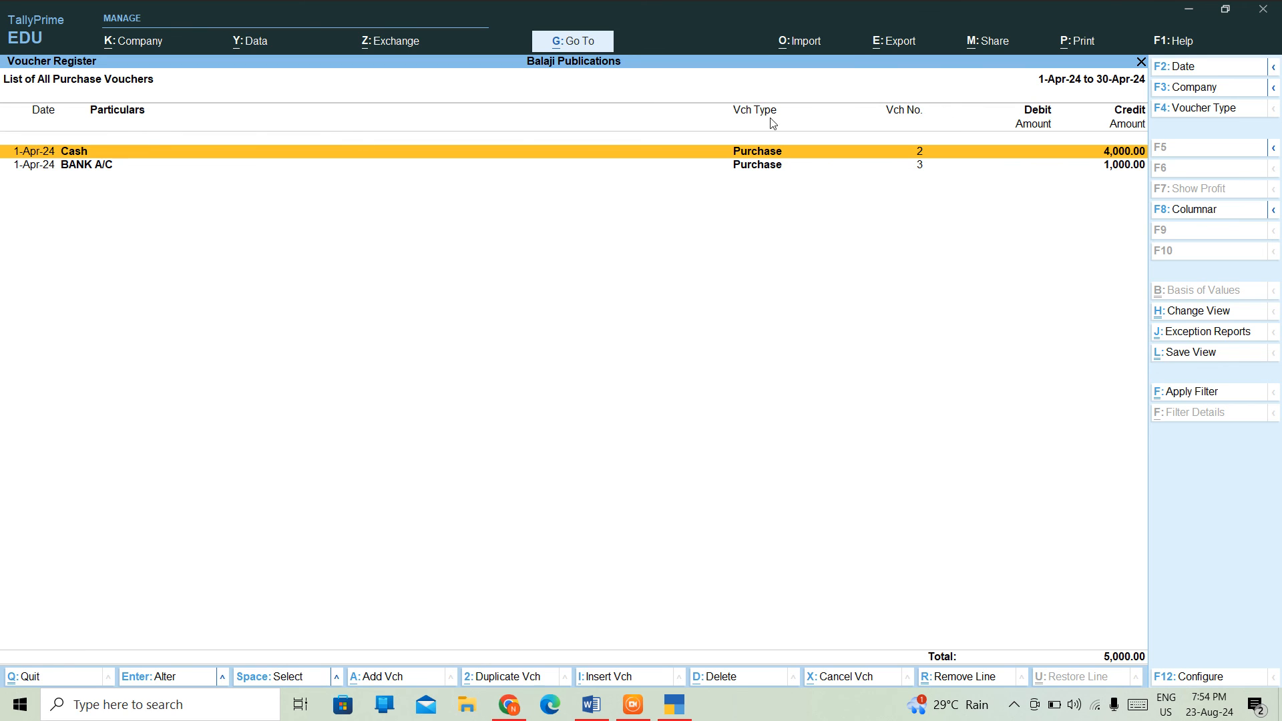
click(1080, 169)
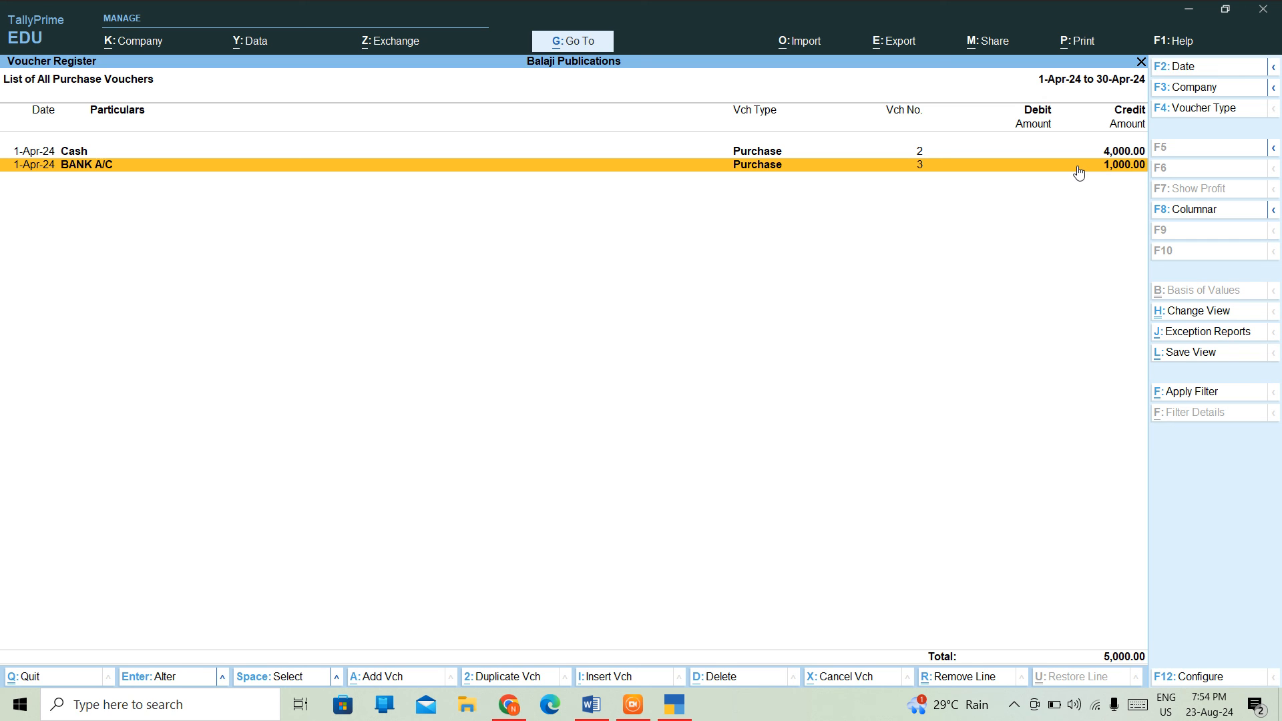
- Go back to voucher entry and page back to Purchase voucher No. 2 for JEANS
key(Escape)
key(Escape)
key(Escape)
key(Escape)
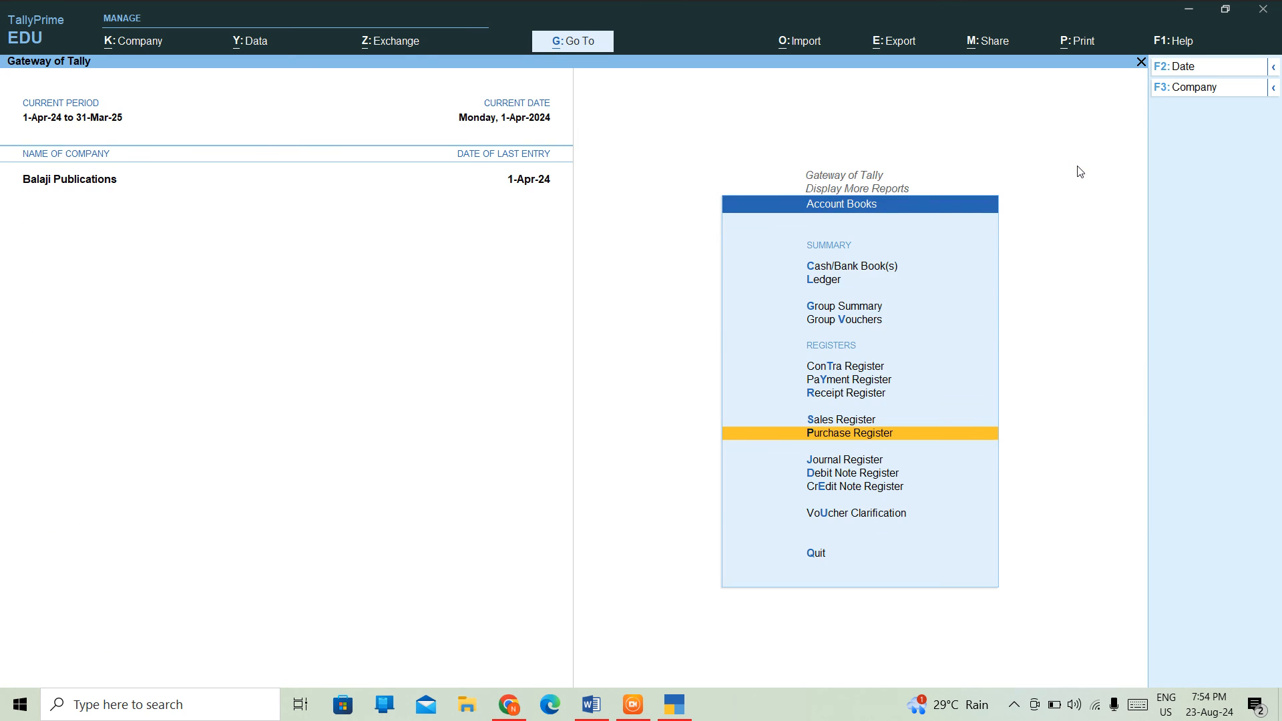
key(Up)
key(Up)
key(Up)
key(Up)
key(Up)
key(Up)
key(Up)
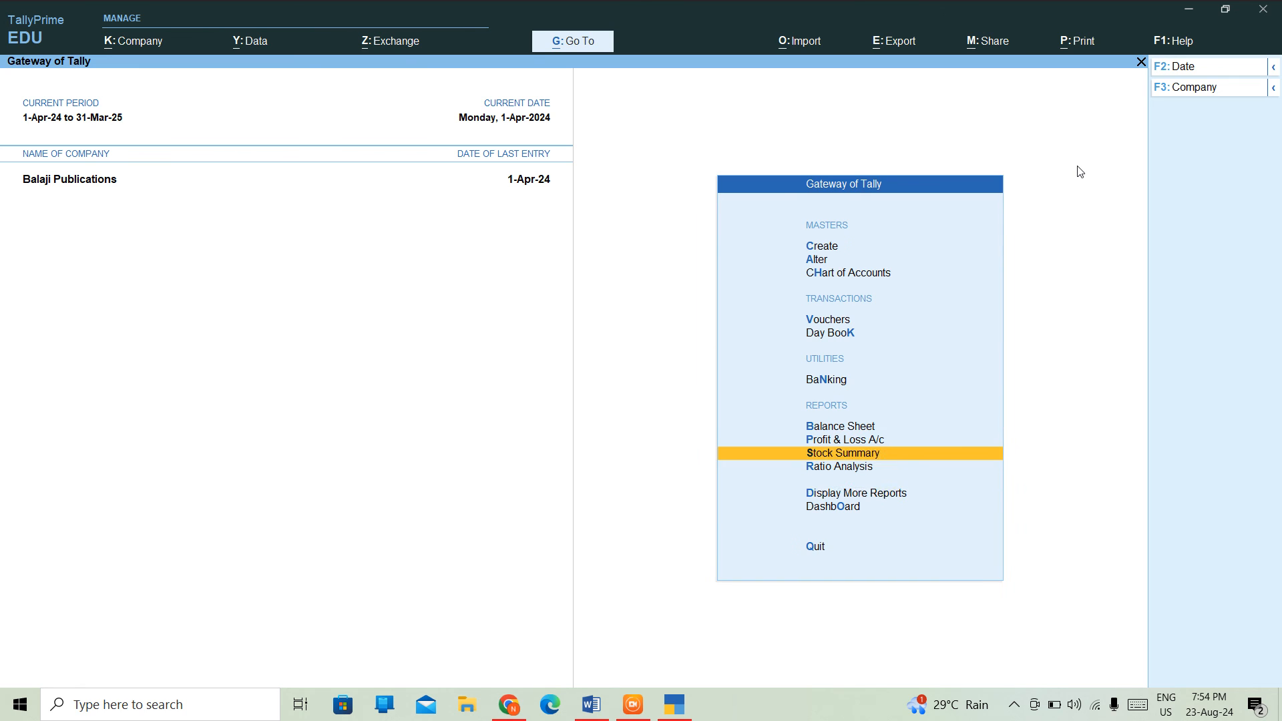
key(Return)
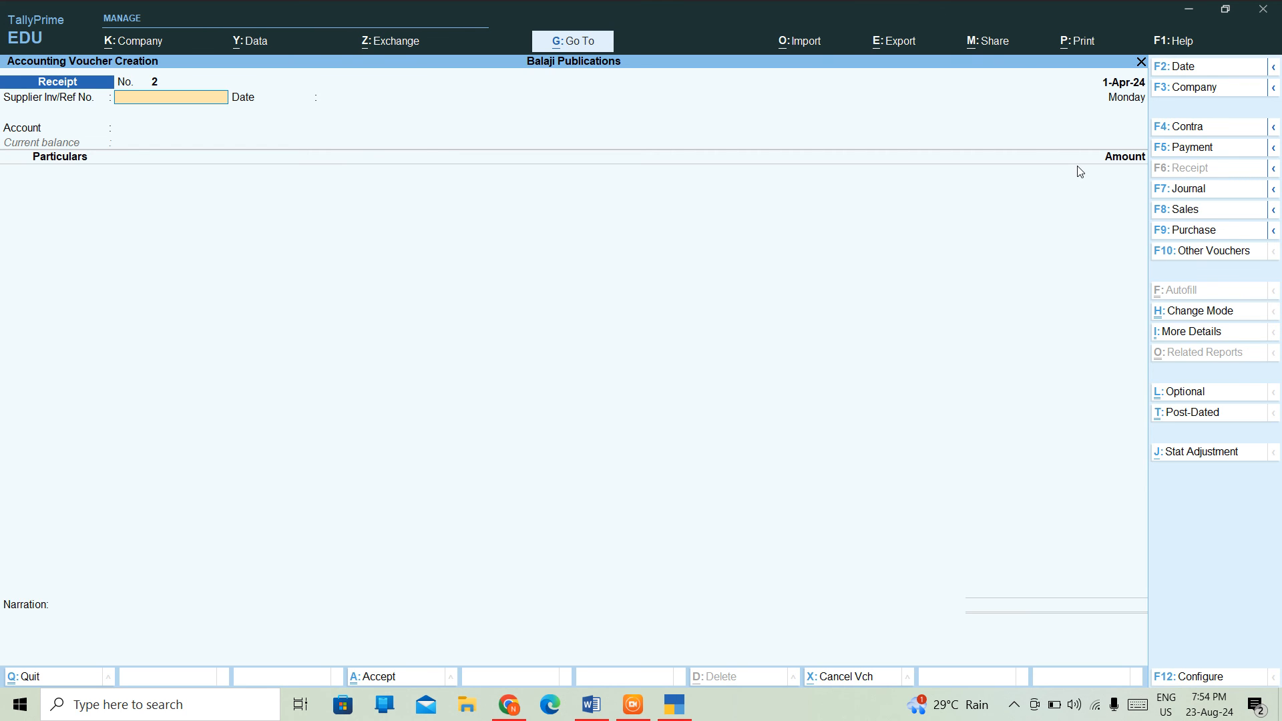
key(Page_Up)
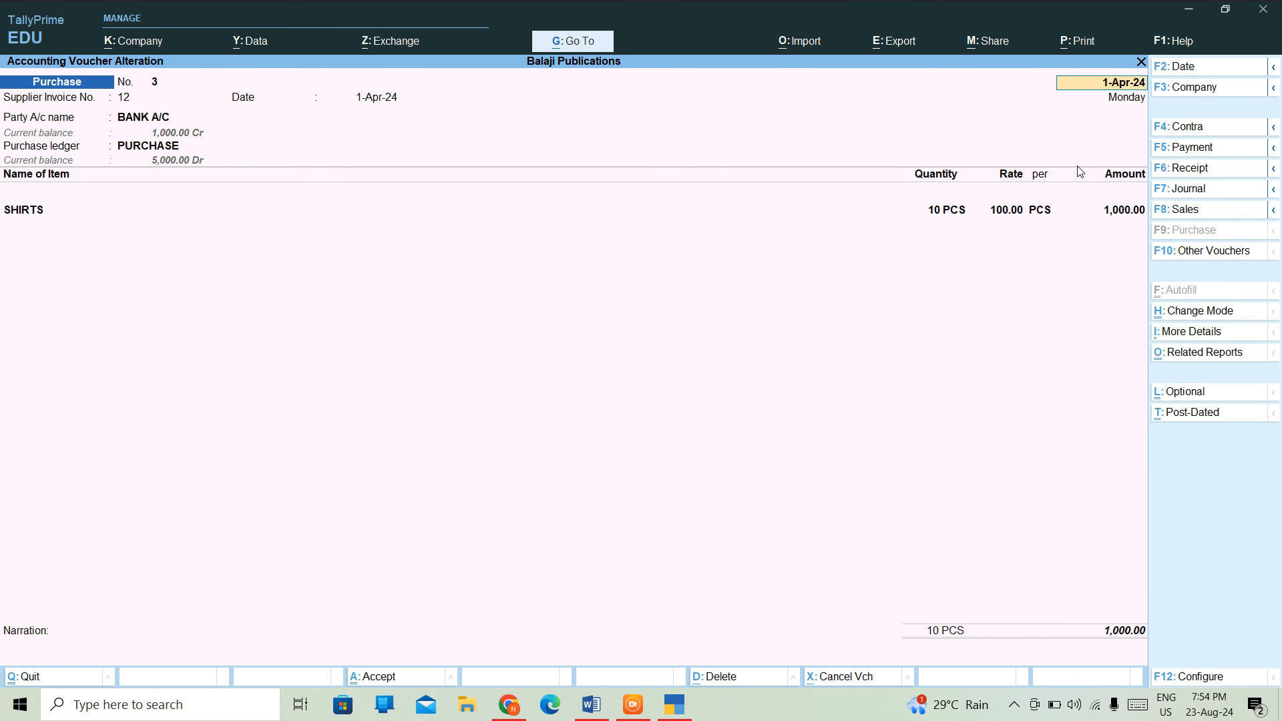
key(Page_Up)
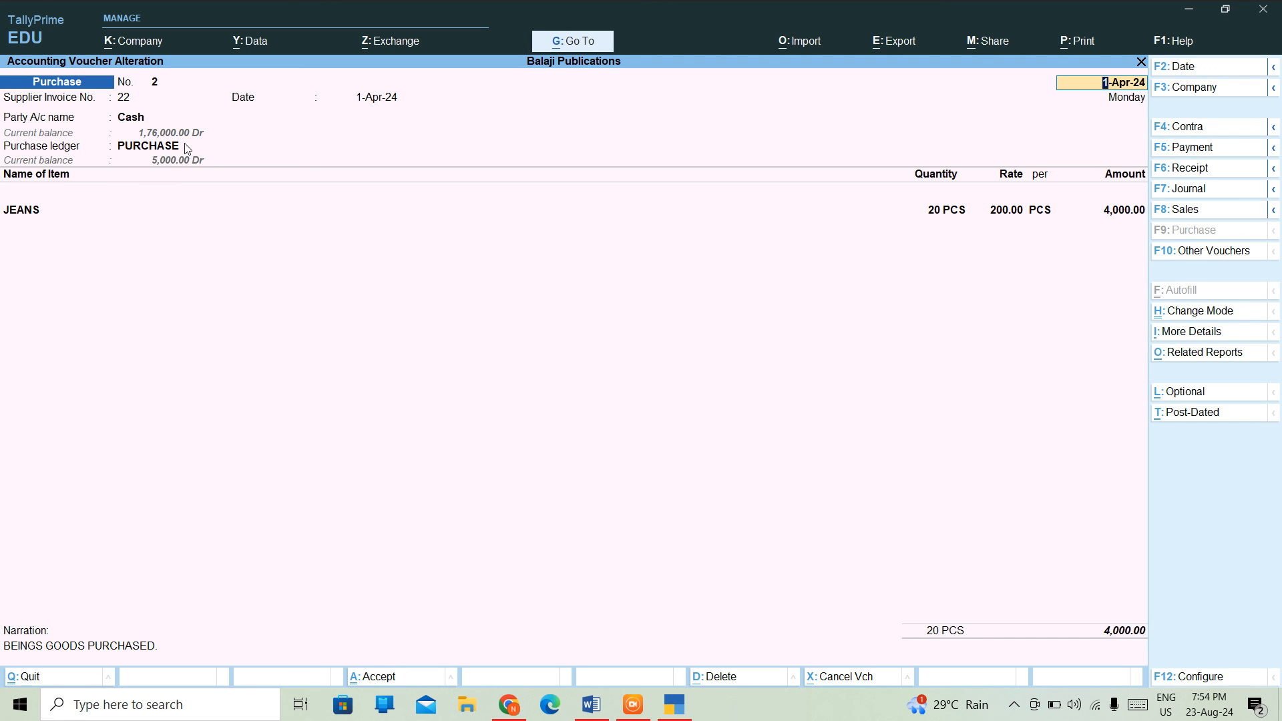
- Move forward to Purchase voucher No. 3 showing 10 PCS SHIRTS via BANK A/C
key(Page_Down)
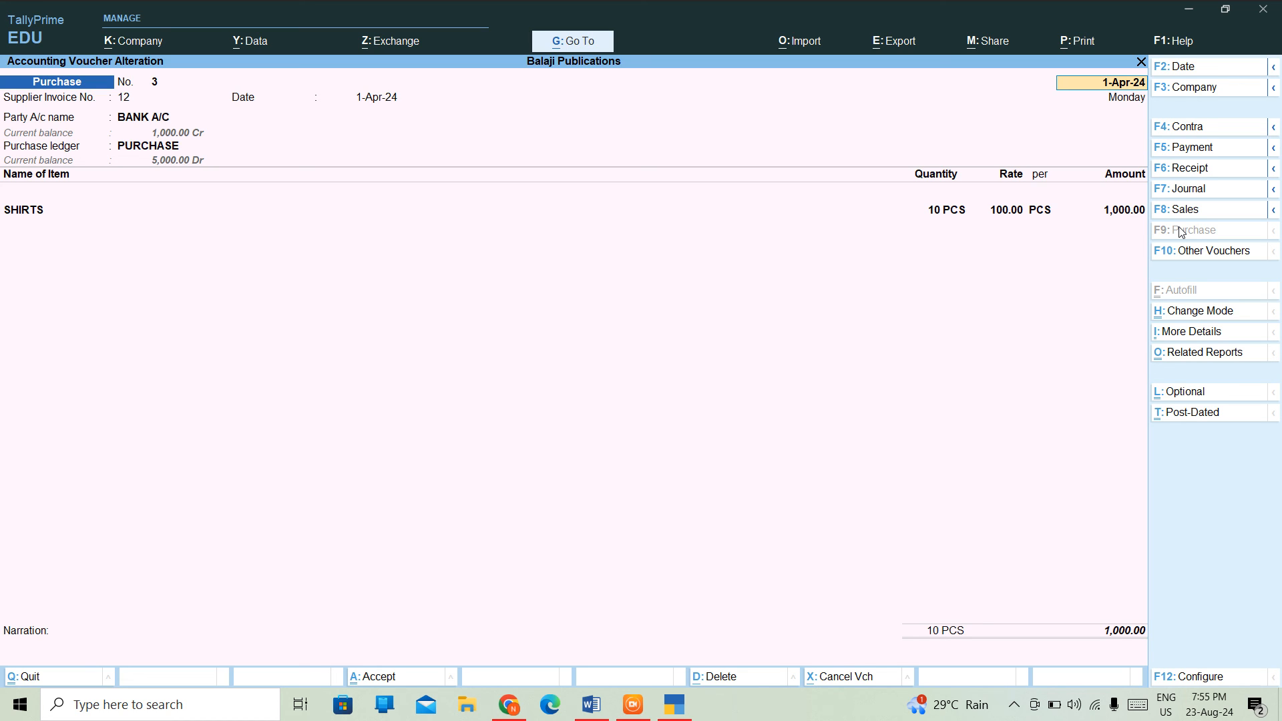
key(ctrl)
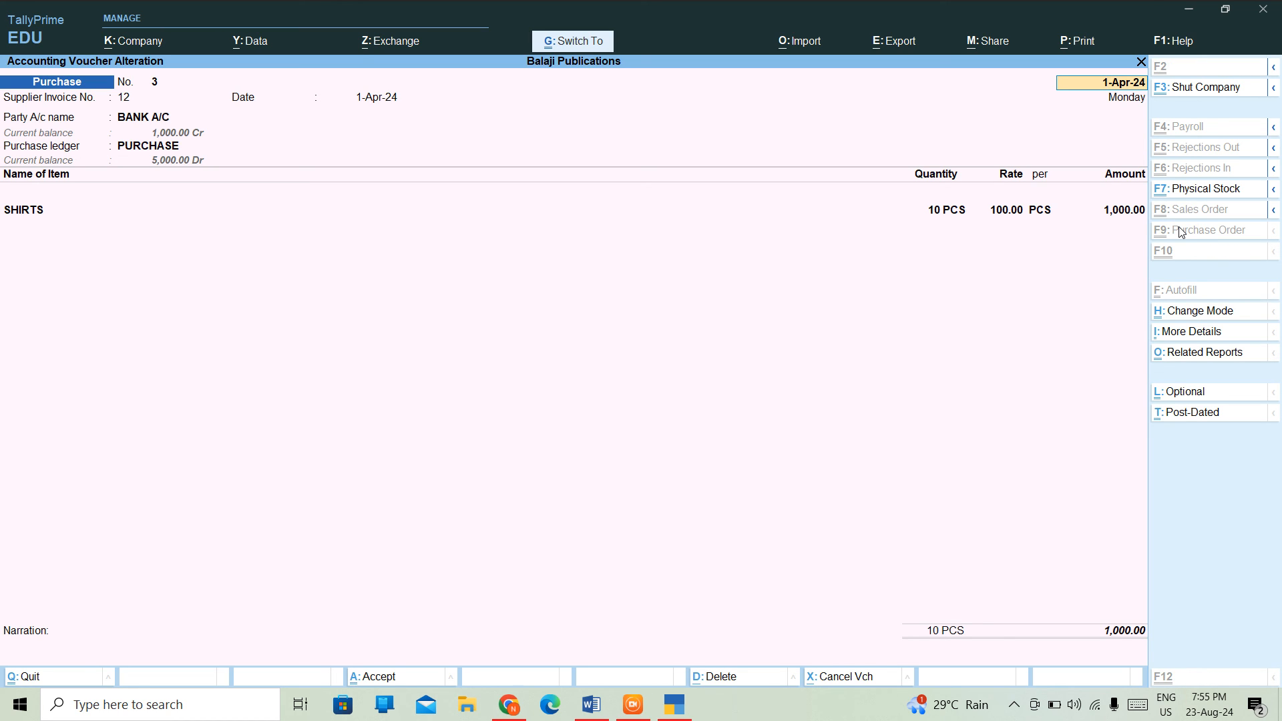